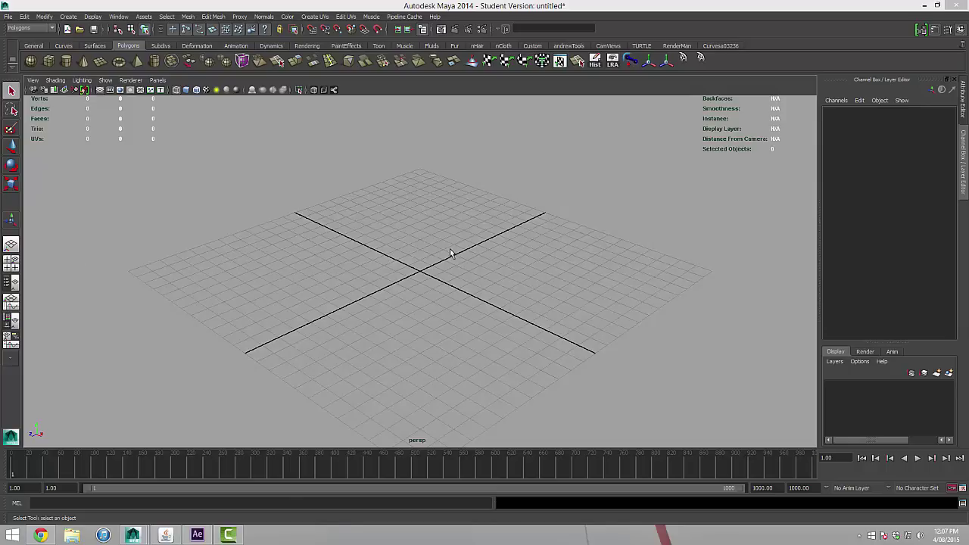
Create a new project named Chest_Intro_Tutorial on the N: drive with the default folder locations.
{"action": "mouse_move", "coordinate": [340, 302]}
{"action": "left_mouse_down", "text": "alt"}
{"action": "mouse_move", "coordinate": [361, 281]}
{"action": "mouse_move", "coordinate": [352, 290]}
{"action": "left_mouse_up", "text": "alt"}
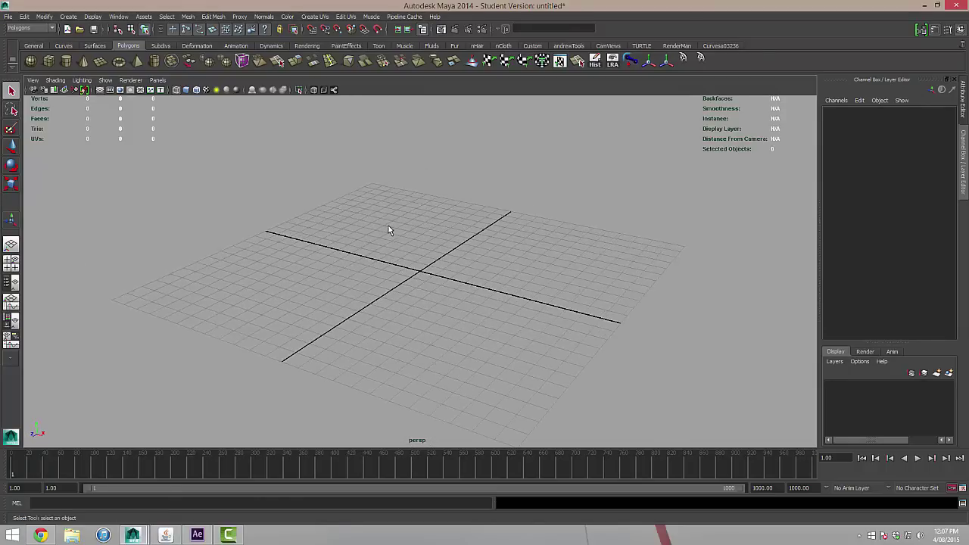
{"action": "left_click", "coordinate": [14, 16]}
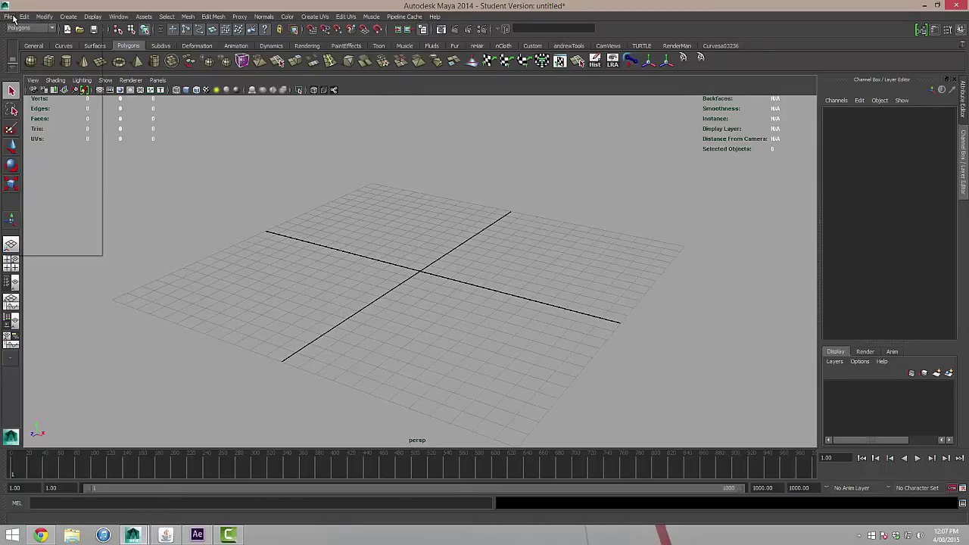
{"action": "left_click", "coordinate": [72, 206]}
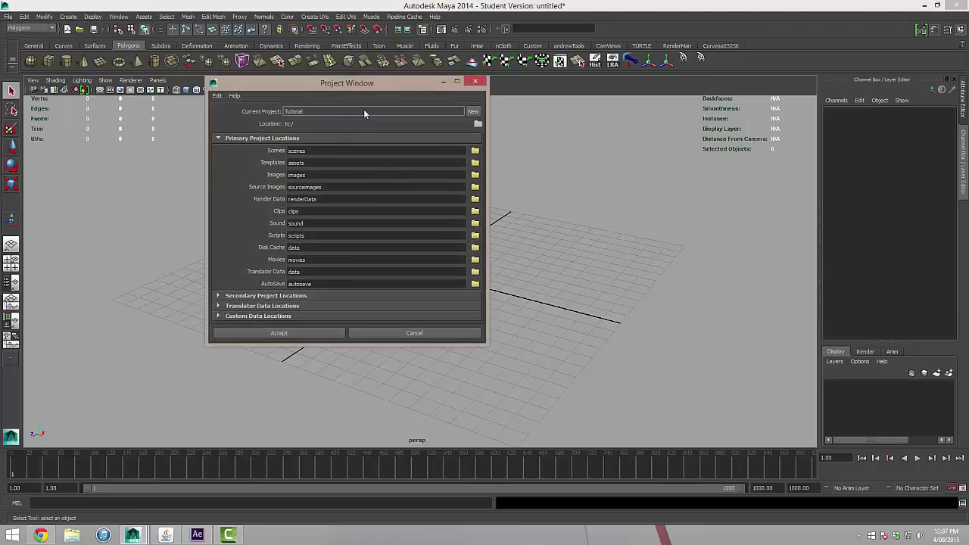
{"action": "left_click", "coordinate": [472, 111]}
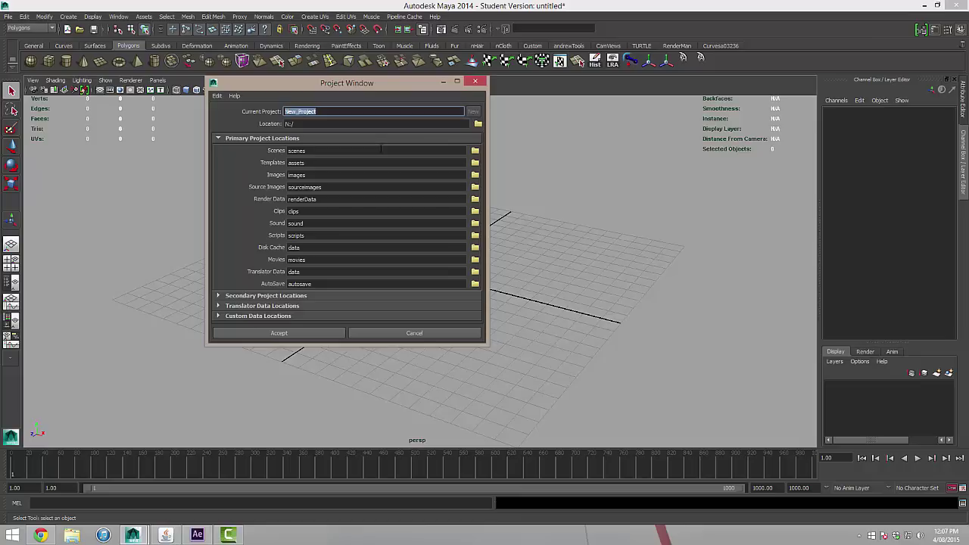
{"action": "type", "text": "Chest_Intro_Tutorial"}
{"action": "left_click", "coordinate": [278, 333]}
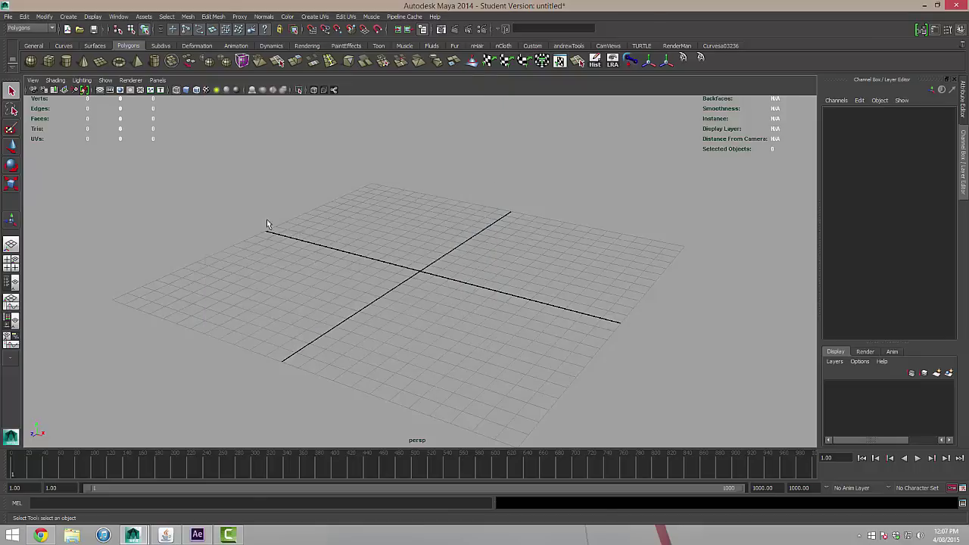
Create a polygon cube at the origin and switch the viewport to shaded display with textures.
{"action": "left_click_drag", "start_coordinate": [366, 219], "coordinate": [454, 318], "text": "alt"}
{"action": "right_click_drag", "start_coordinate": [504, 318], "coordinate": [462, 300], "text": "alt"}
{"action": "left_click_drag", "start_coordinate": [462, 301], "coordinate": [371, 273], "text": "alt"}
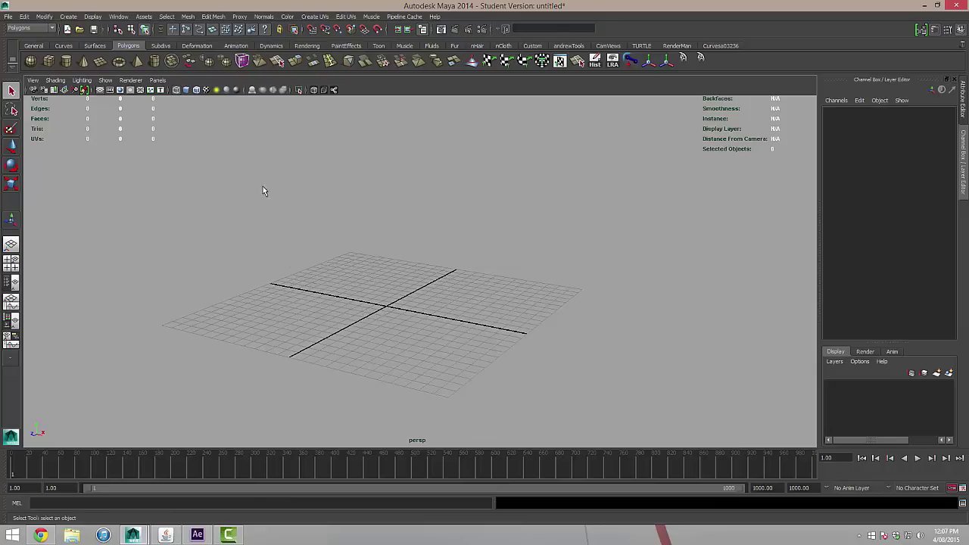
{"action": "left_click", "coordinate": [48, 61]}
{"action": "left_click_drag", "start_coordinate": [442, 283], "coordinate": [457, 298], "text": "alt"}
{"action": "scroll", "coordinate": [454, 295], "scroll_direction": "up", "scroll_amount": 3}
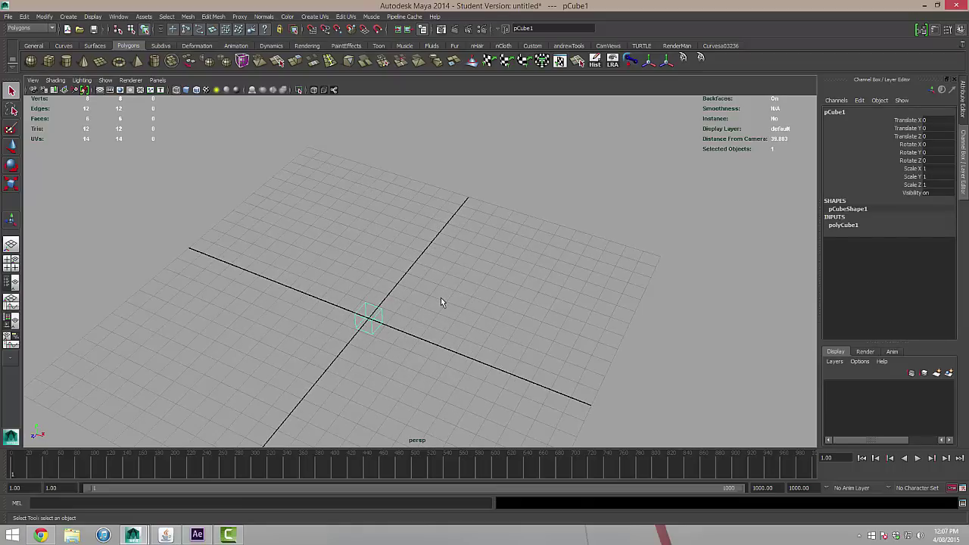
{"action": "key", "text": "6"}
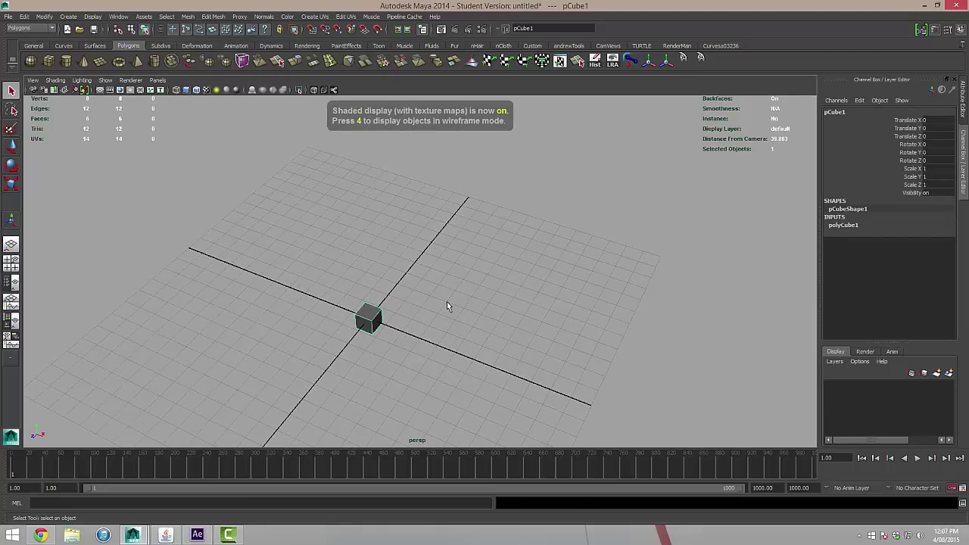
{"action": "scroll", "coordinate": [446, 301], "scroll_direction": "down", "scroll_amount": 3}
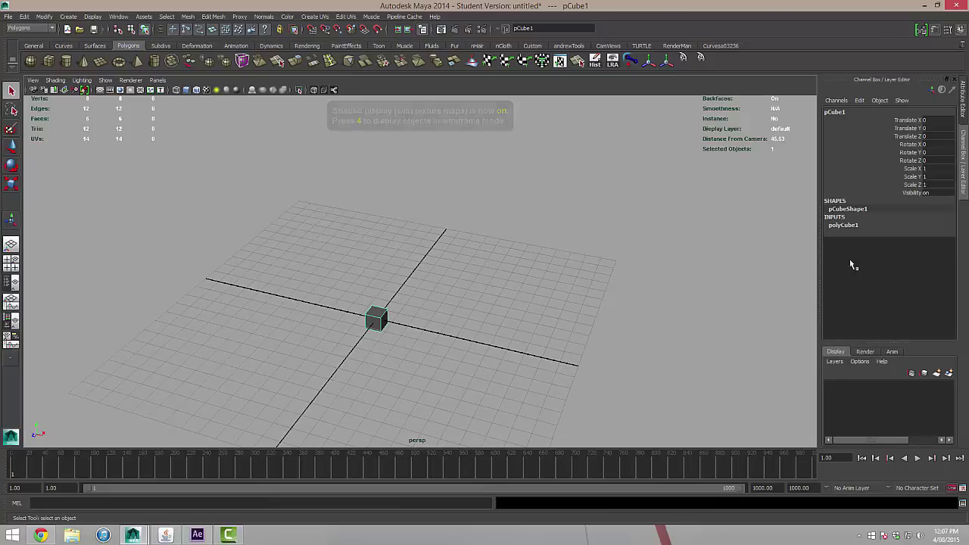
Set the cube's width and depth to 87.5 and its height to 93.75, framing it in the view.
{"action": "left_click", "coordinate": [845, 226]}
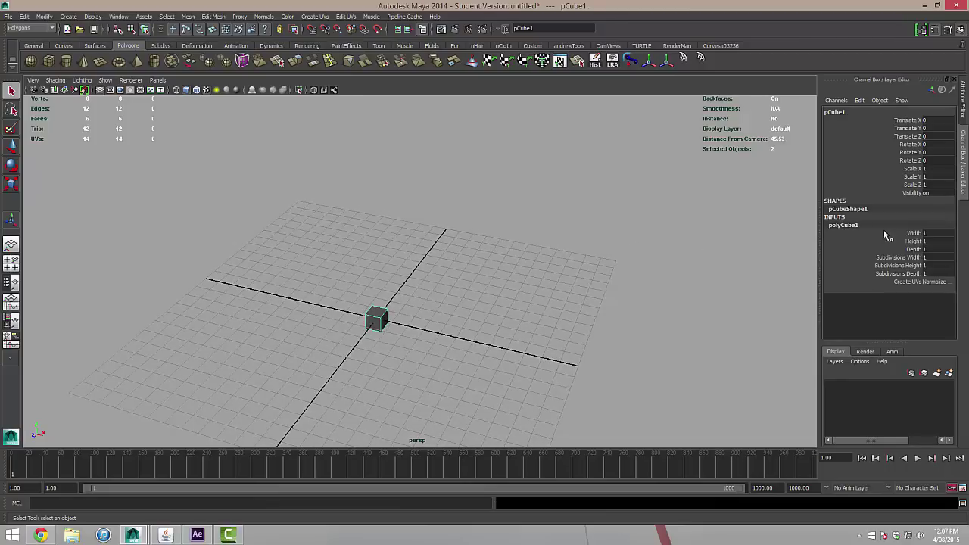
{"action": "double_click", "coordinate": [932, 233]}
{"action": "left_click", "coordinate": [928, 249]}
{"action": "type", "text": "87.5"}
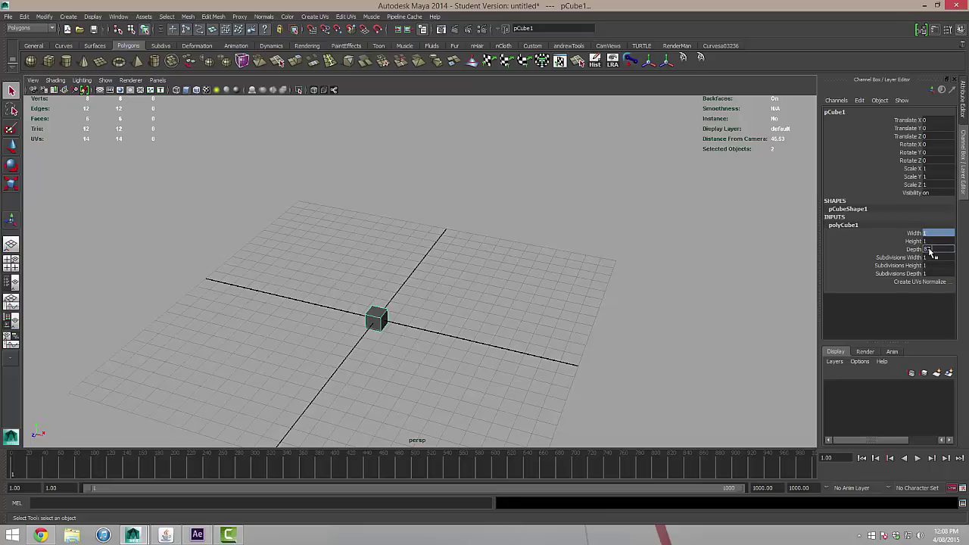
{"action": "key", "text": "Return"}
{"action": "left_click", "coordinate": [927, 241]}
{"action": "type", "text": "93"}
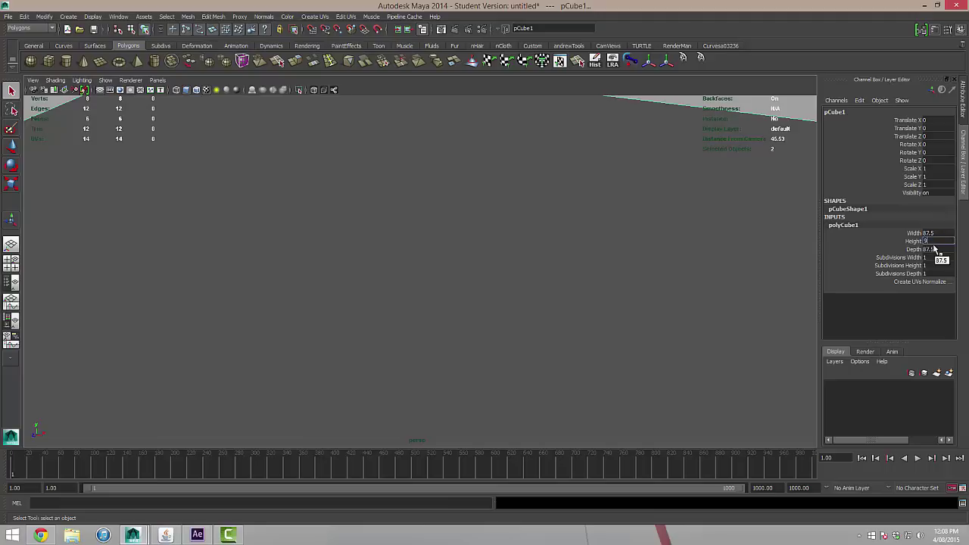
{"action": "type", "text": ".75"}
{"action": "key", "text": "Return"}
{"action": "key", "text": "f"}
{"action": "left_click_drag", "start_coordinate": [515, 308], "coordinate": [496, 301], "text": "alt"}
{"action": "left_click", "coordinate": [533, 298]}
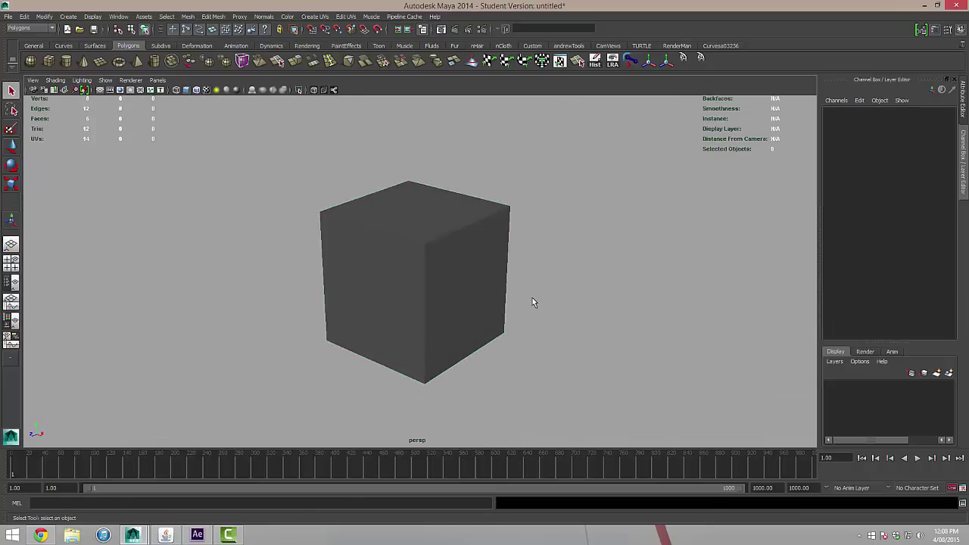
Rename the large cube as Chest.
{"action": "left_click", "coordinate": [495, 289]}
{"action": "left_click_drag", "start_coordinate": [536, 271], "coordinate": [435, 251], "text": "alt"}
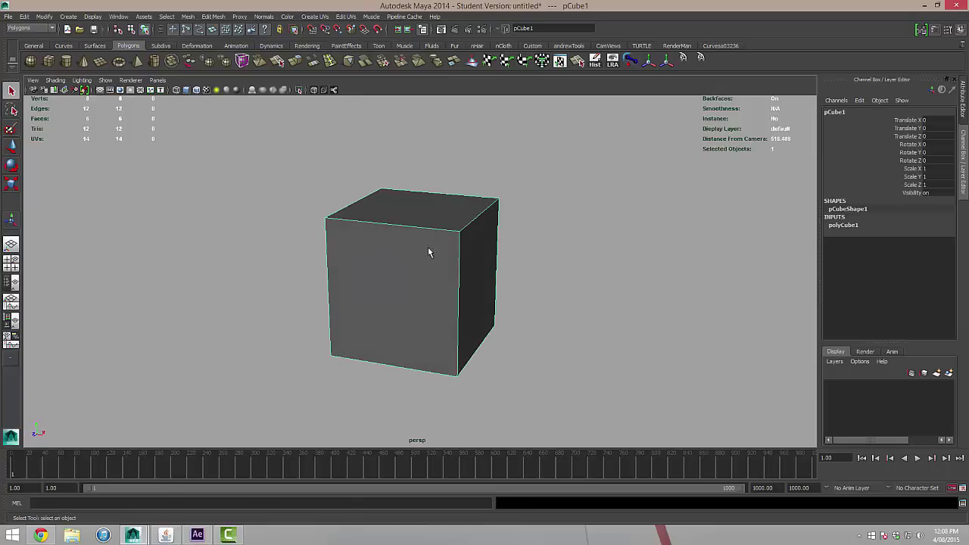
{"action": "double_click", "coordinate": [834, 111]}
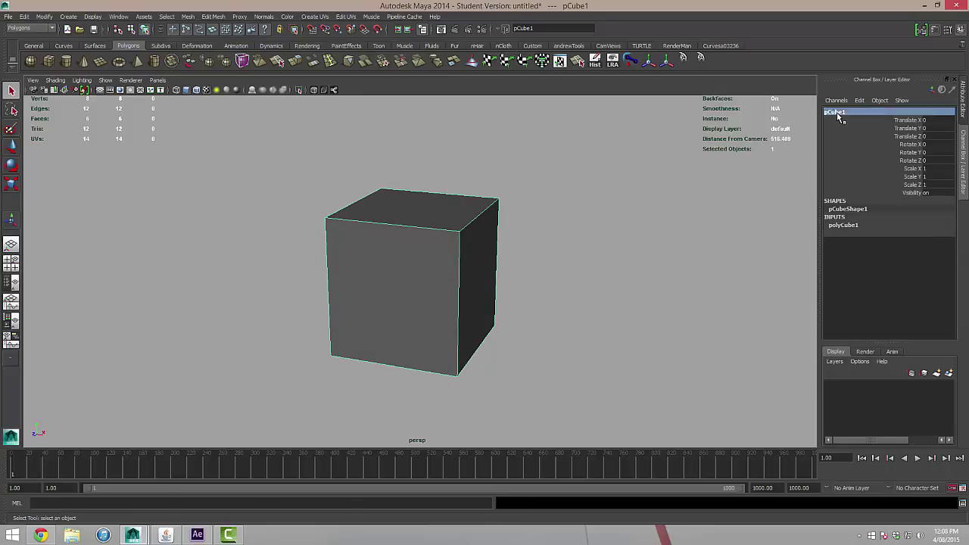
{"action": "type", "text": "Chest"}
{"action": "key", "text": "Return"}
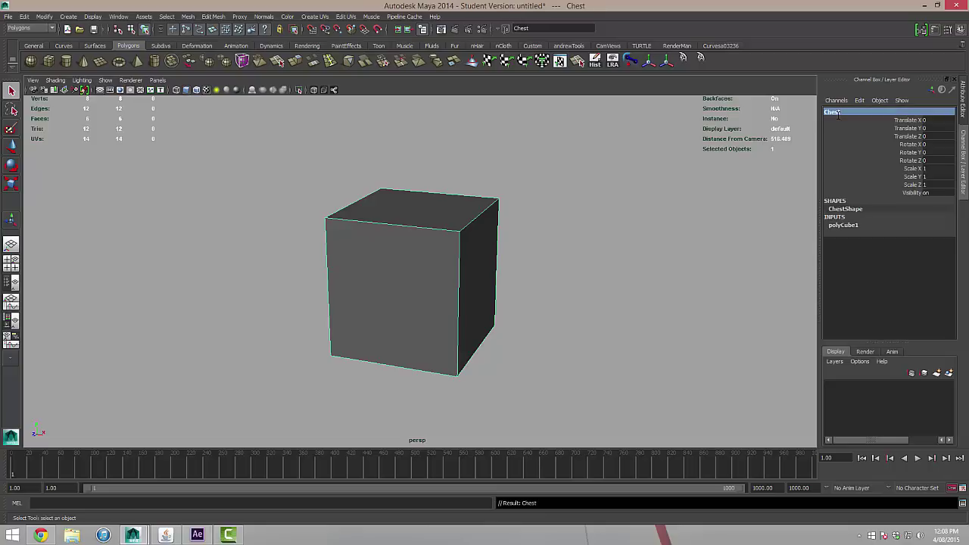
Assign a new Lambert material to the chest and connect a File texture to its color.
{"action": "right_click", "coordinate": [411, 275]}
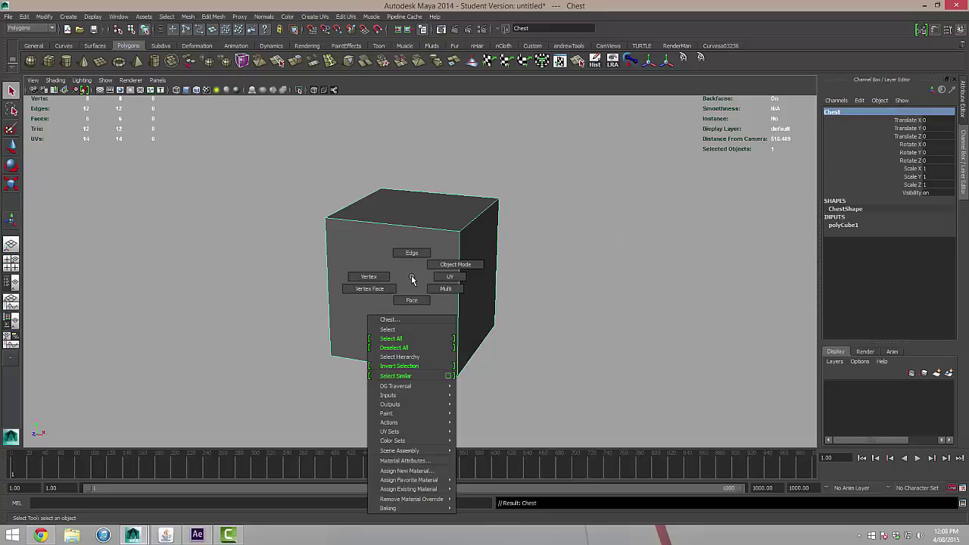
{"action": "left_click", "coordinate": [438, 473]}
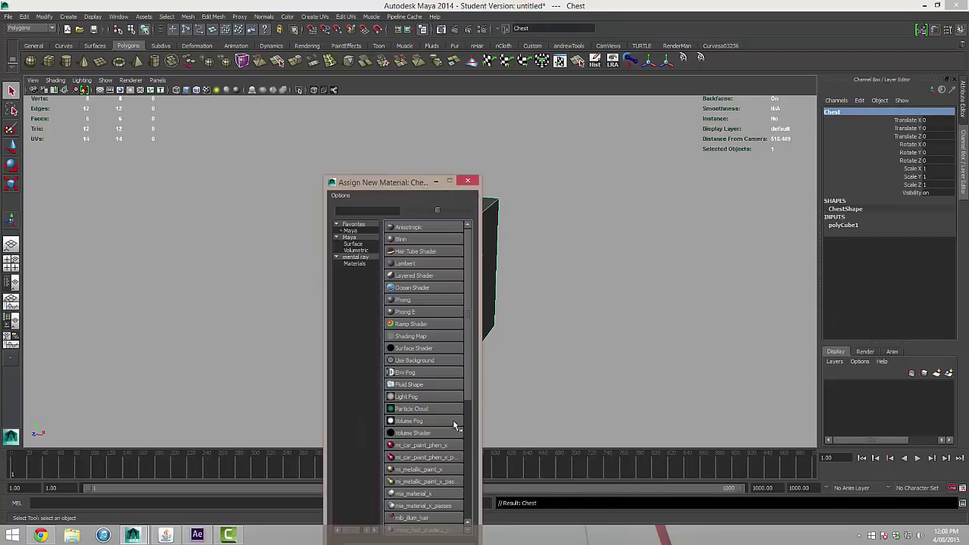
{"action": "left_click", "coordinate": [404, 263]}
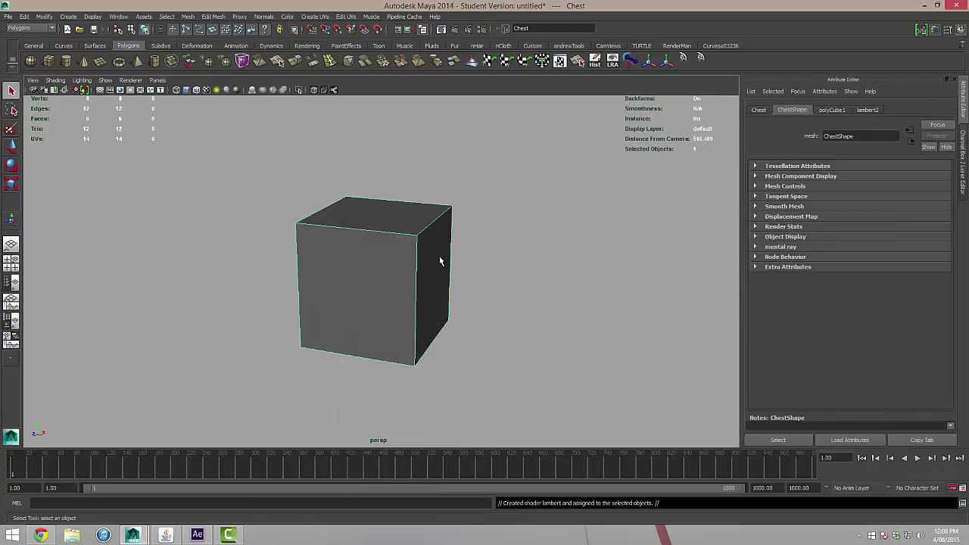
{"action": "left_click", "coordinate": [865, 110]}
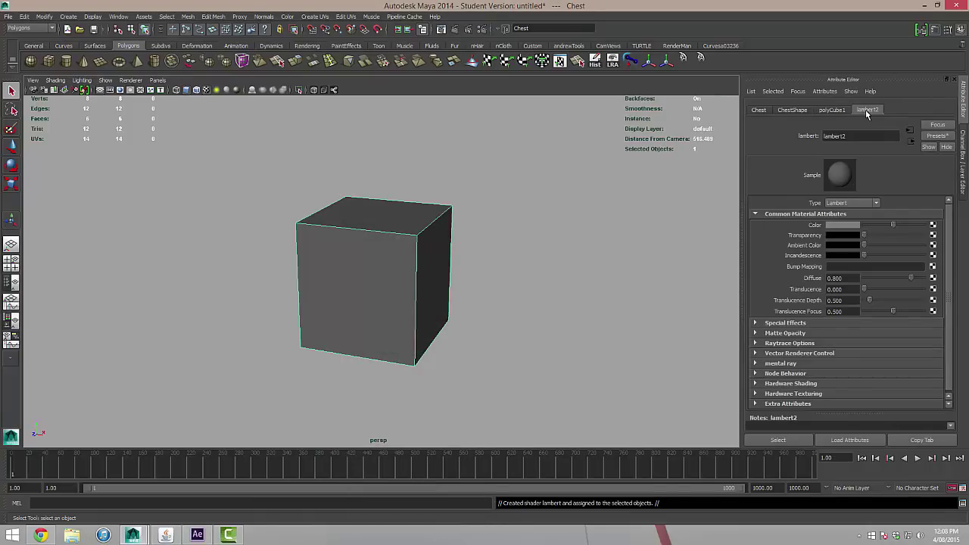
{"action": "left_click", "coordinate": [933, 226]}
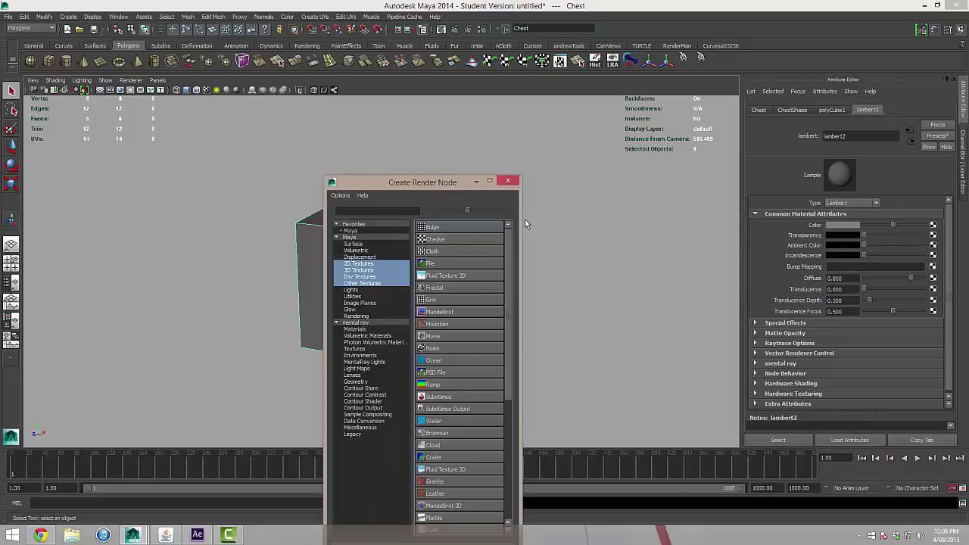
{"action": "left_click", "coordinate": [431, 264]}
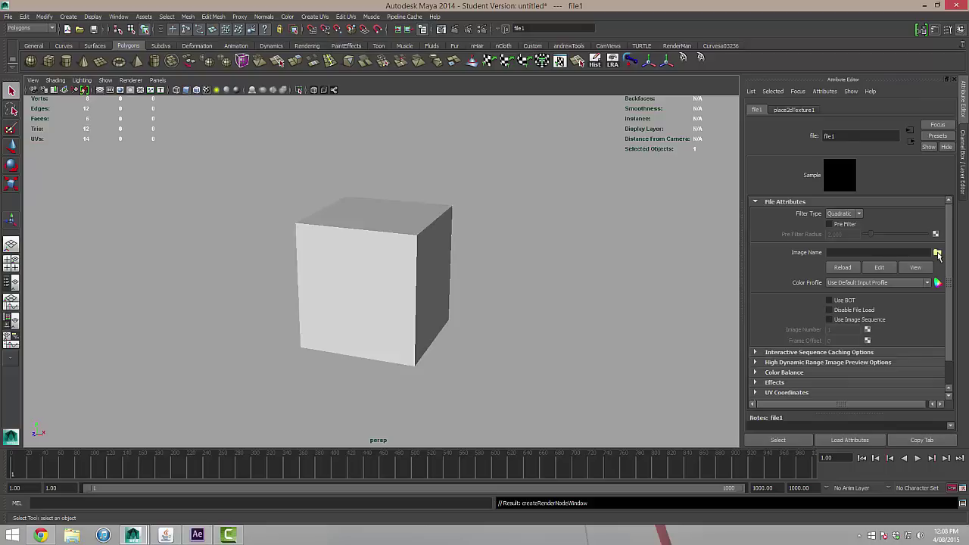
Load chest_texture_v01.png from the ChestIntro project's sourceimages folder as the file texture's image.
{"action": "left_click", "coordinate": [937, 253]}
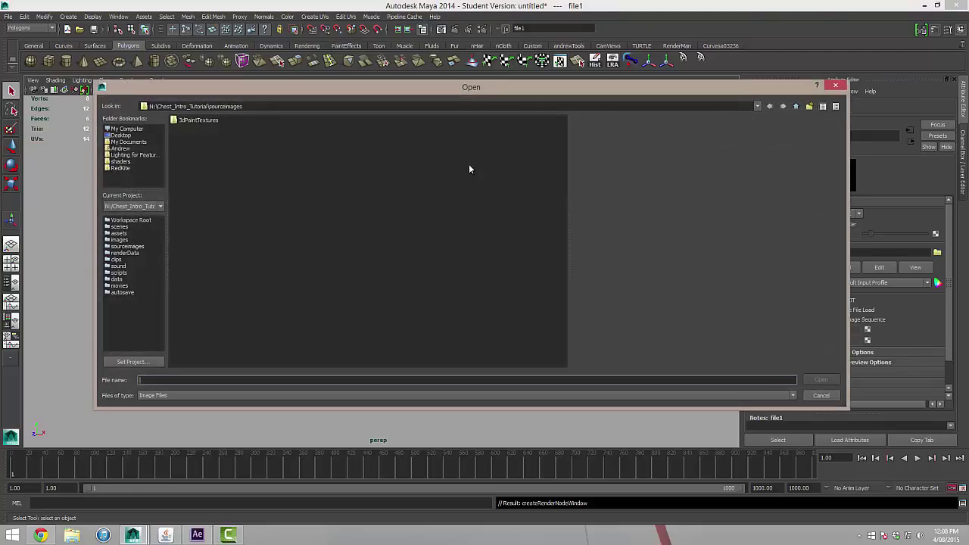
{"action": "left_click", "coordinate": [795, 106]}
{"action": "left_click", "coordinate": [796, 106]}
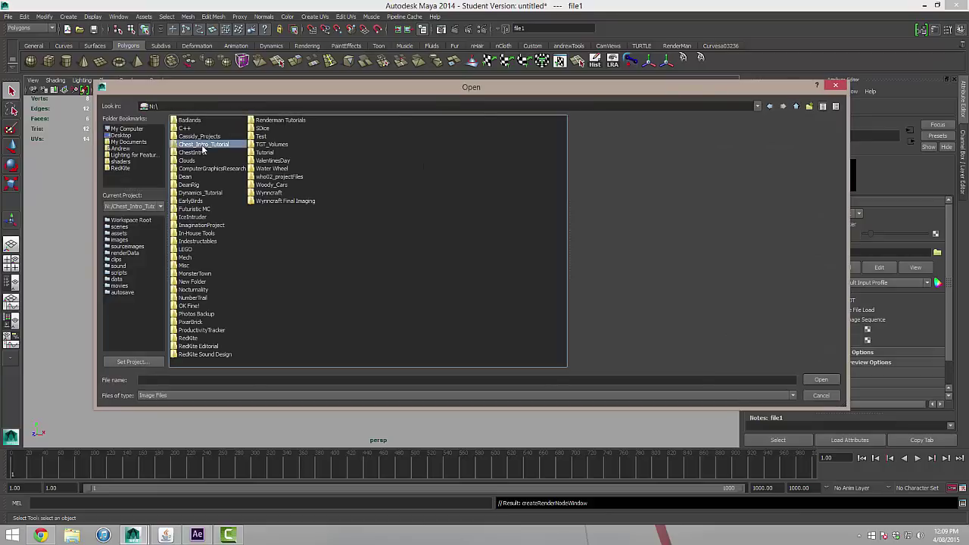
{"action": "double_click", "coordinate": [191, 152]}
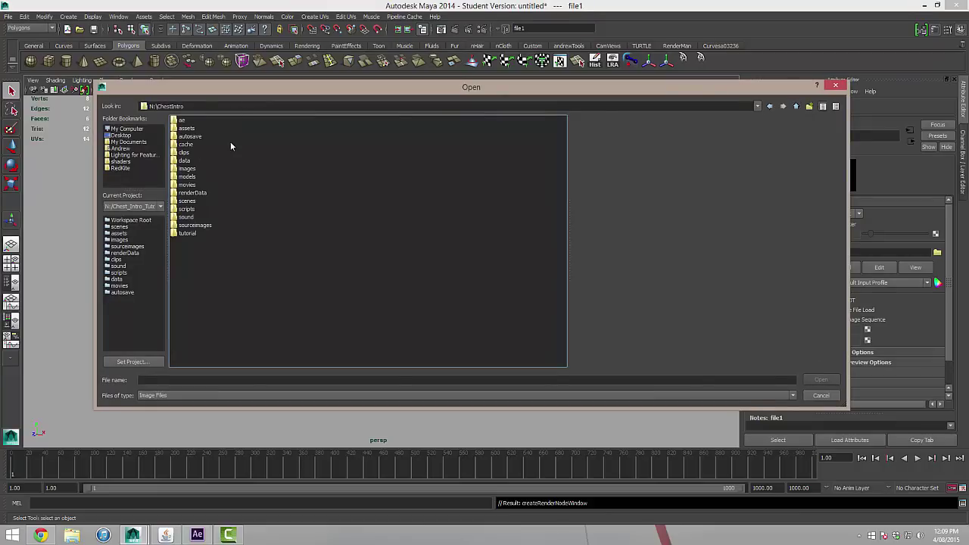
{"action": "double_click", "coordinate": [189, 224]}
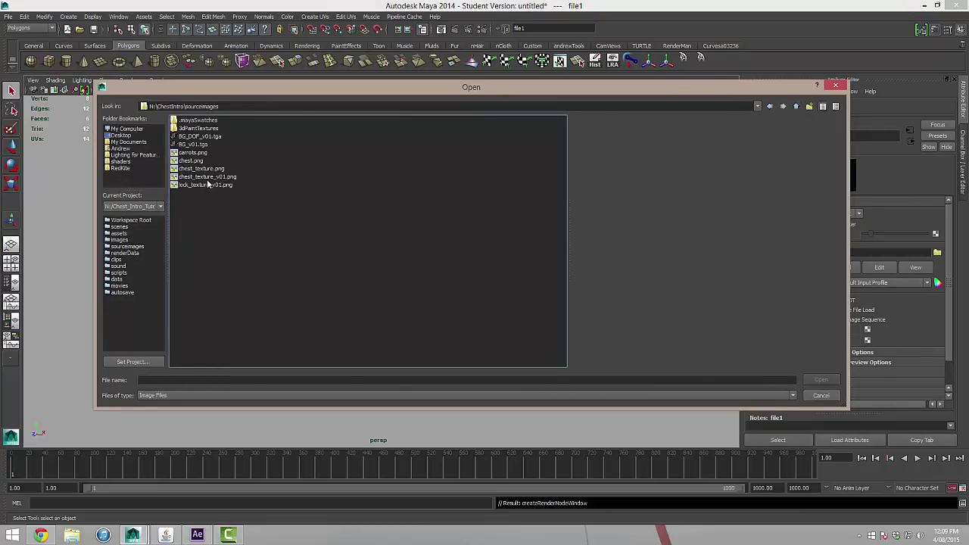
{"action": "left_click", "coordinate": [195, 177]}
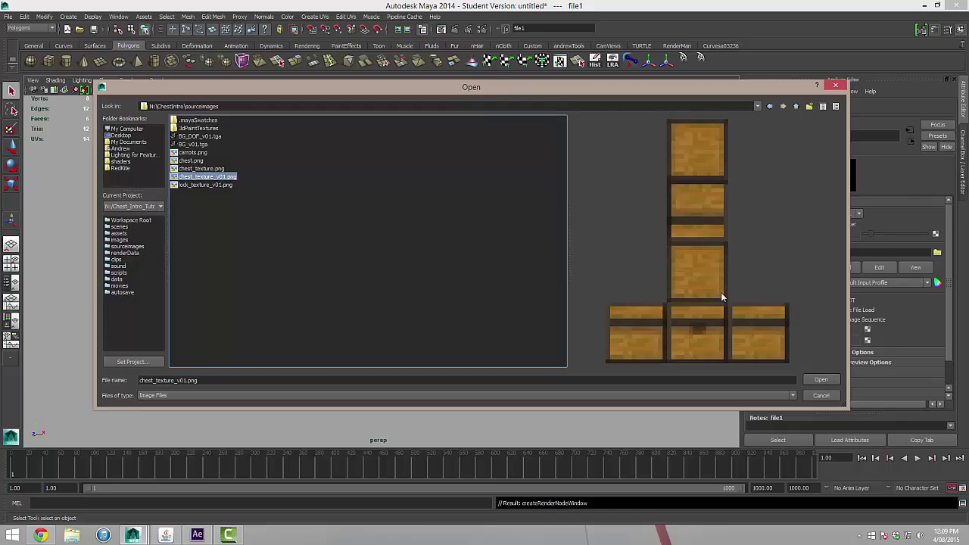
{"action": "left_click", "coordinate": [821, 379]}
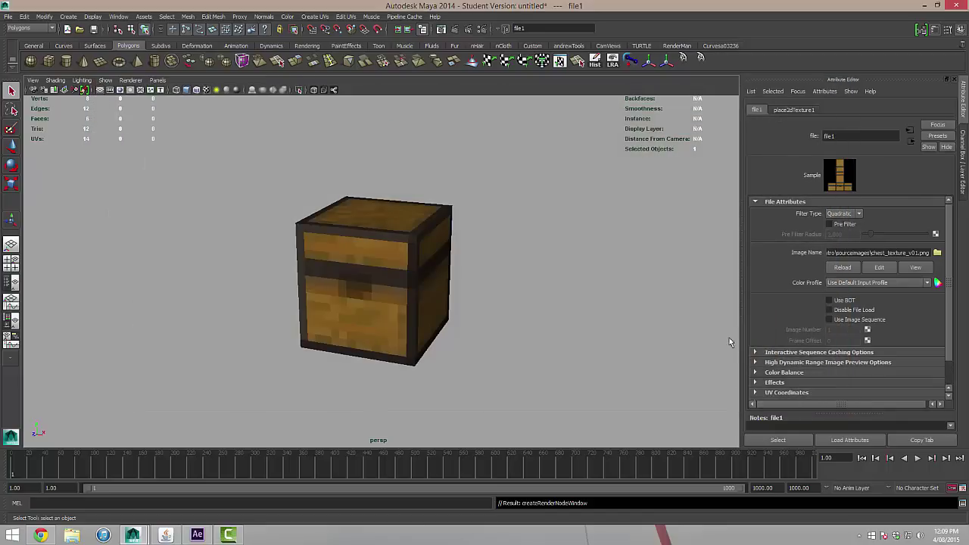
{"action": "left_click", "coordinate": [517, 279]}
Create a second polygon cube and move it about 108 cm along X, out beside the chest.
{"action": "left_click_drag", "start_coordinate": [548, 331], "coordinate": [464, 255], "text": "alt"}
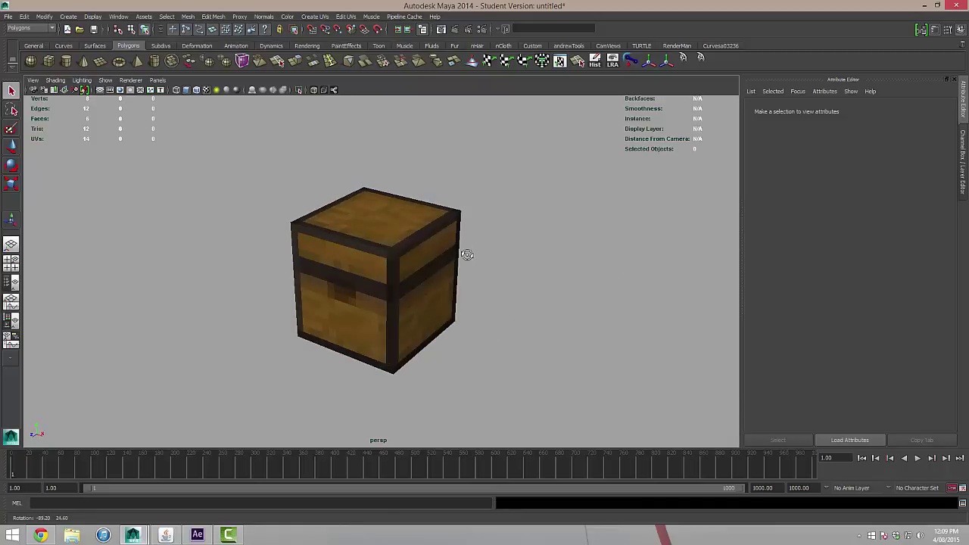
{"action": "scroll", "coordinate": [492, 268], "scroll_direction": "down", "scroll_amount": 2}
{"action": "scroll", "coordinate": [491, 267], "scroll_direction": "up", "scroll_amount": 2}
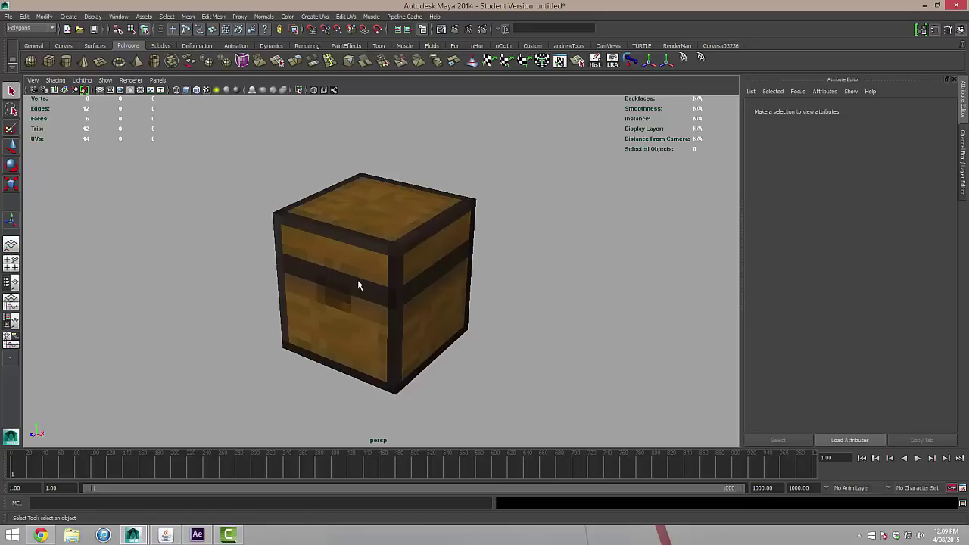
{"action": "left_click", "coordinate": [56, 62]}
{"action": "scroll", "coordinate": [359, 274], "scroll_direction": "down", "scroll_amount": 2}
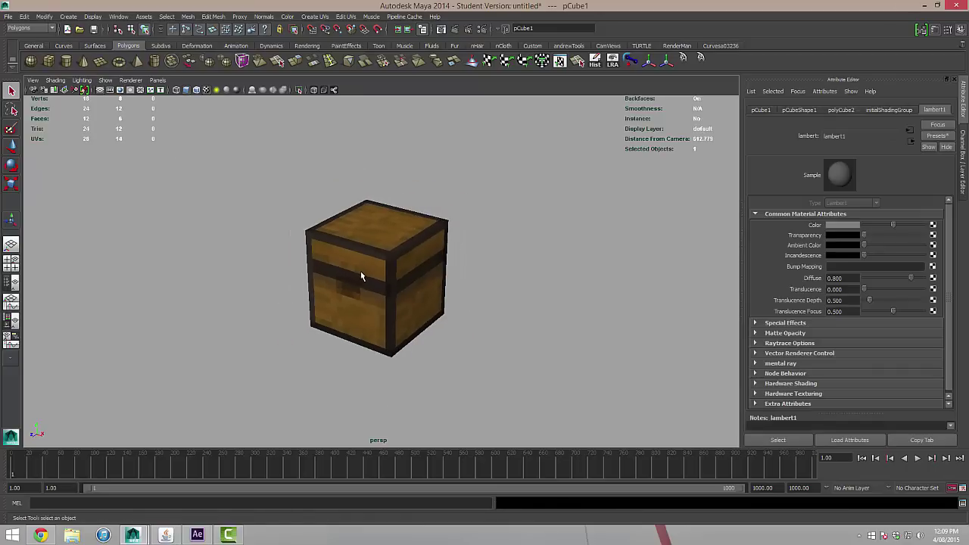
{"action": "key", "text": "w"}
{"action": "left_click_drag", "start_coordinate": [404, 281], "coordinate": [519, 324]}
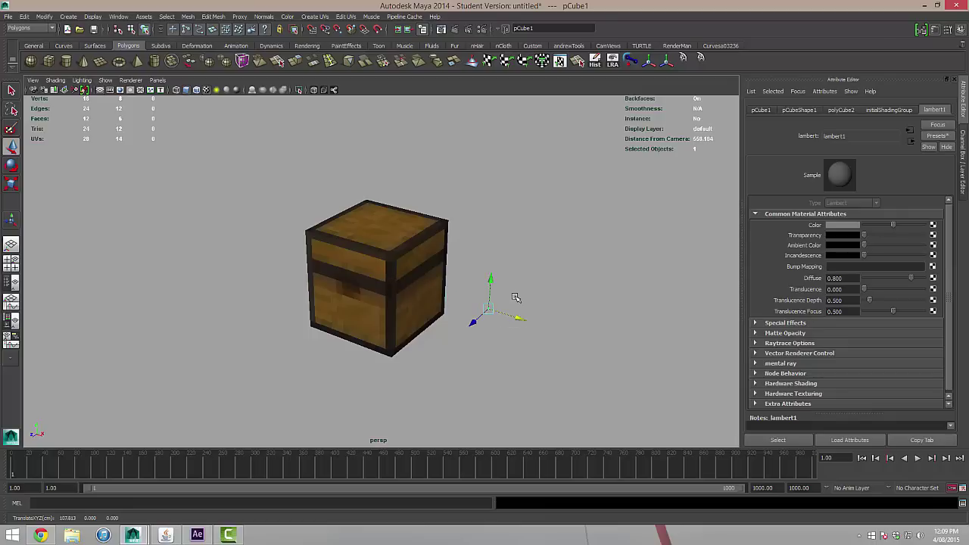
Set the small cube's width to 12.5, its height to 25 and its depth to 6.25.
{"action": "left_click", "coordinate": [963, 143]}
{"action": "left_click", "coordinate": [856, 226]}
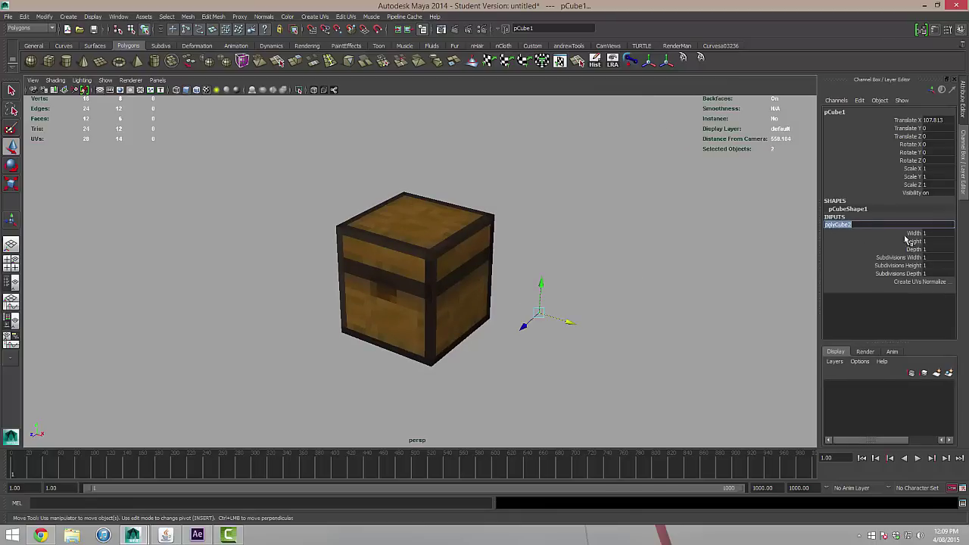
{"action": "left_click", "coordinate": [931, 232]}
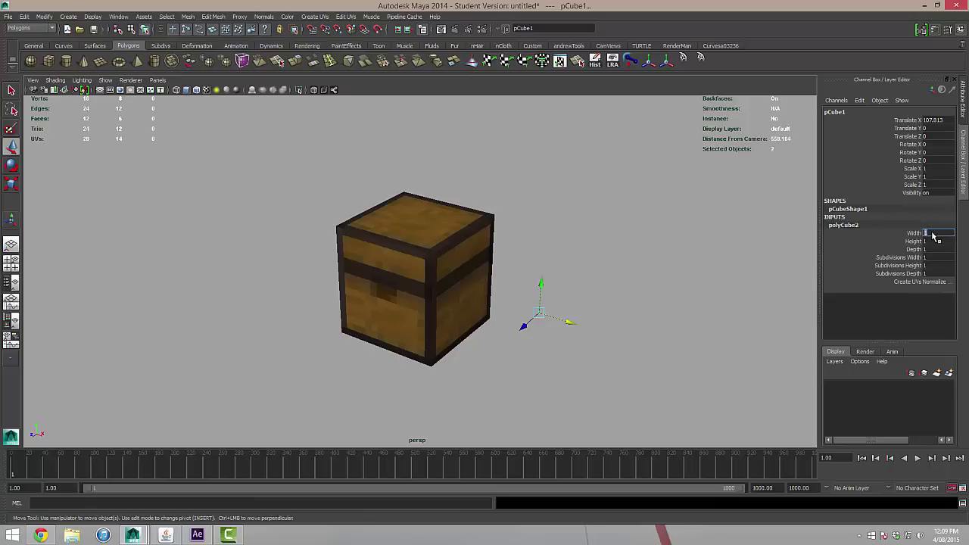
{"action": "type", "text": "12.5"}
{"action": "key", "text": "Tab"}
{"action": "type", "text": "25"}
{"action": "key", "text": "Tab"}
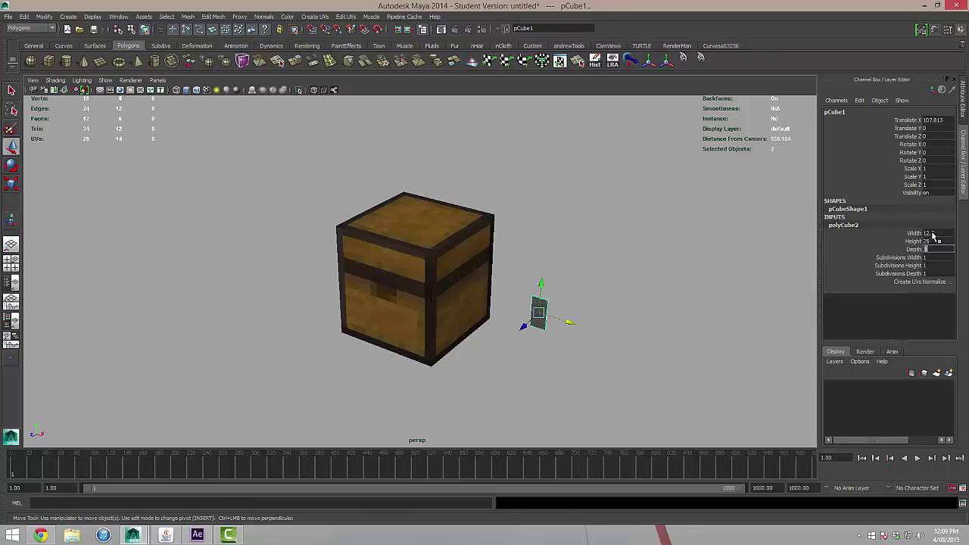
{"action": "type", "text": "6.25"}
{"action": "key", "text": "Return"}
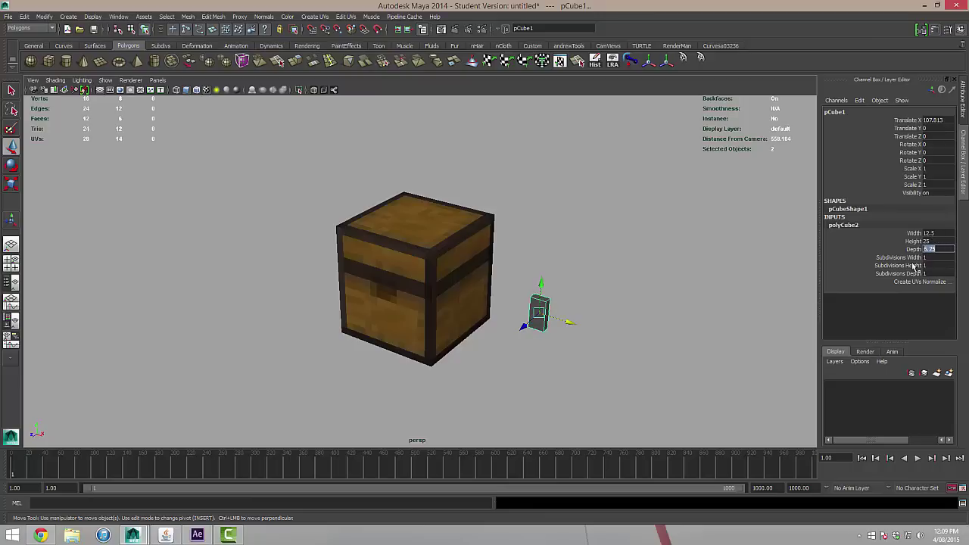
{"action": "left_click", "coordinate": [585, 335]}
{"action": "left_click_drag", "start_coordinate": [585, 335], "coordinate": [547, 327], "text": "alt"}
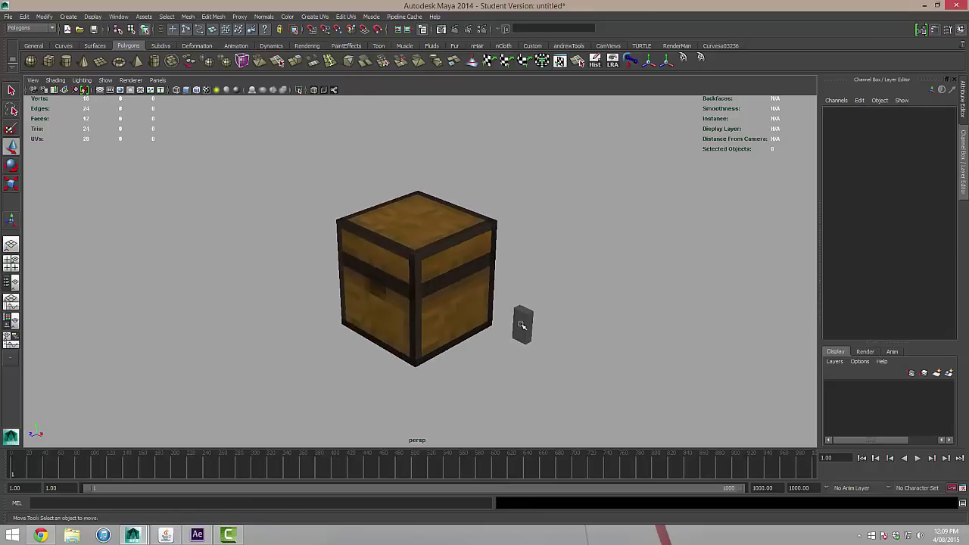
Position the small block on the chest's front as its lock, with translate X 0, Y 16 and Z 47.
{"action": "left_click", "coordinate": [525, 326]}
{"action": "left_click_drag", "start_coordinate": [631, 353], "coordinate": [638, 352], "text": "alt"}
{"action": "key", "text": "w"}
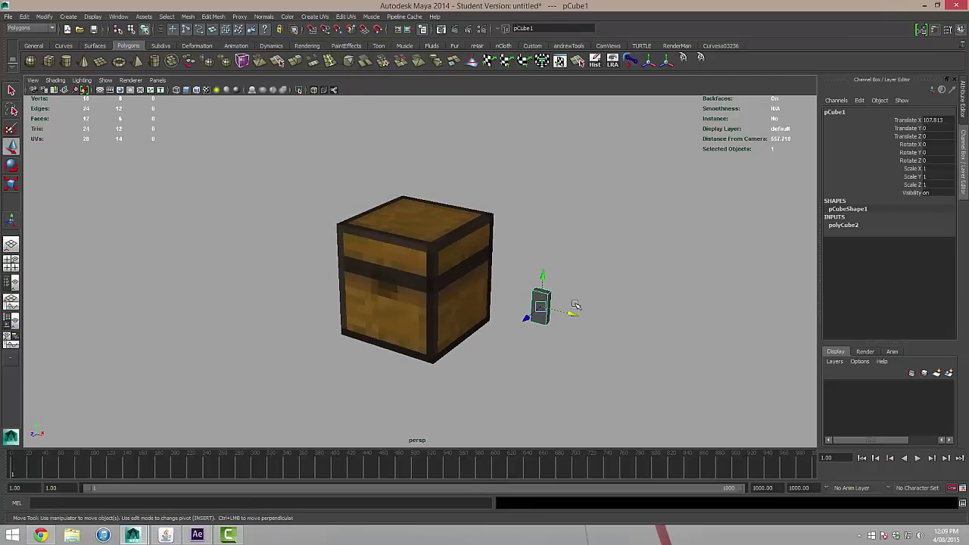
{"action": "scroll", "coordinate": [634, 299], "scroll_direction": "up", "scroll_amount": 2}
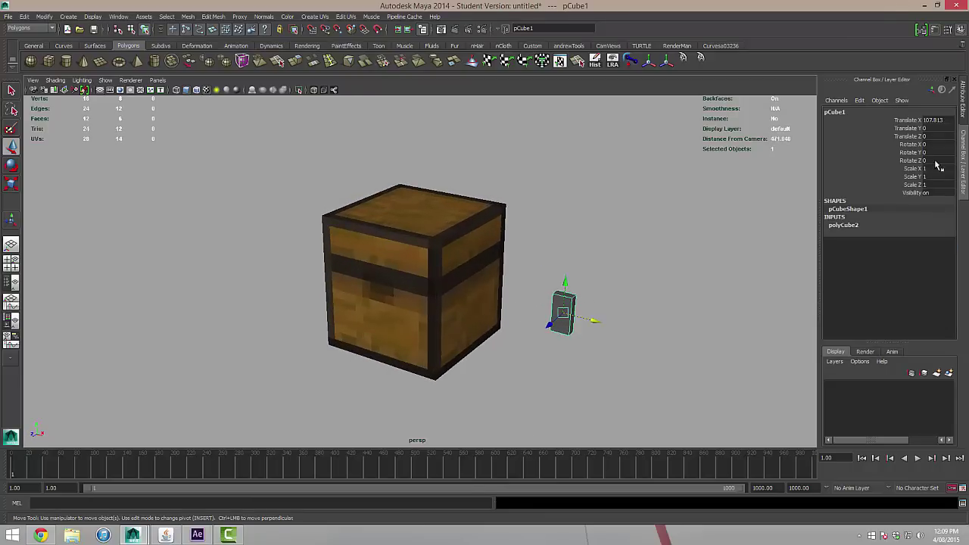
{"action": "double_click", "coordinate": [936, 121]}
{"action": "type", "text": "0"}
{"action": "key", "text": "Tab"}
{"action": "type", "text": "16"}
{"action": "key", "text": "Tab"}
{"action": "type", "text": "47"}
{"action": "key", "text": "Return"}
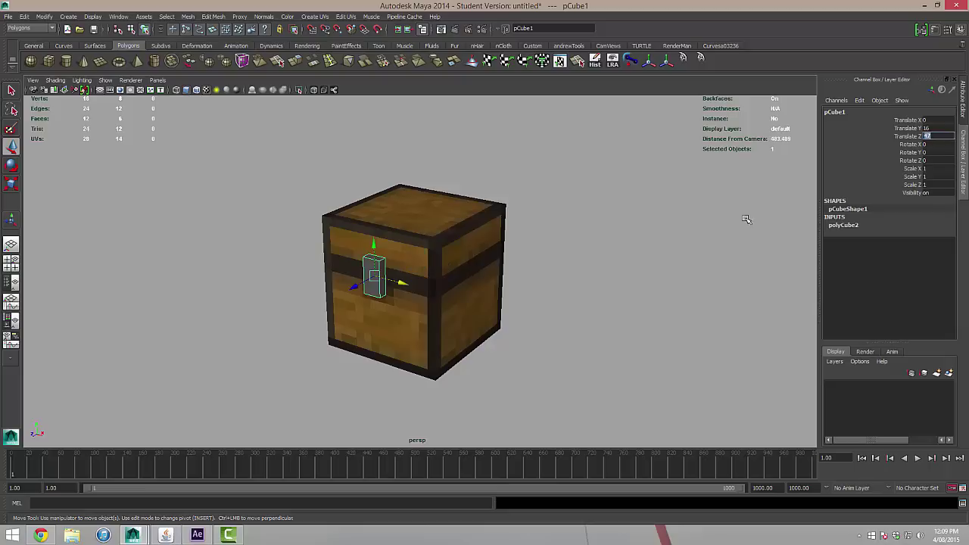
{"action": "left_click", "coordinate": [567, 354]}
{"action": "left_click_drag", "start_coordinate": [465, 335], "coordinate": [446, 303], "text": "alt"}
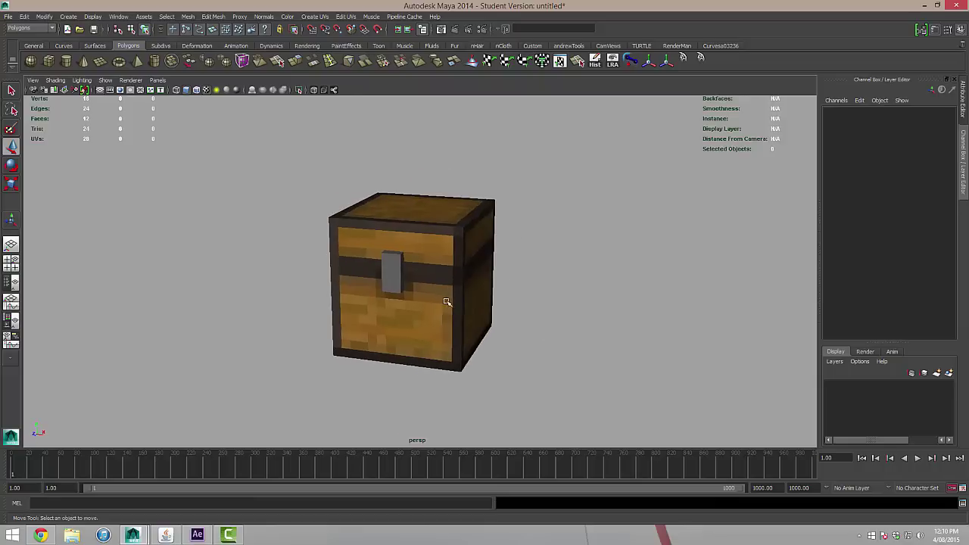
Assign a new Lambert material to the lock block and connect a File texture to its color.
{"action": "scroll", "coordinate": [454, 320], "scroll_direction": "up", "scroll_amount": 2}
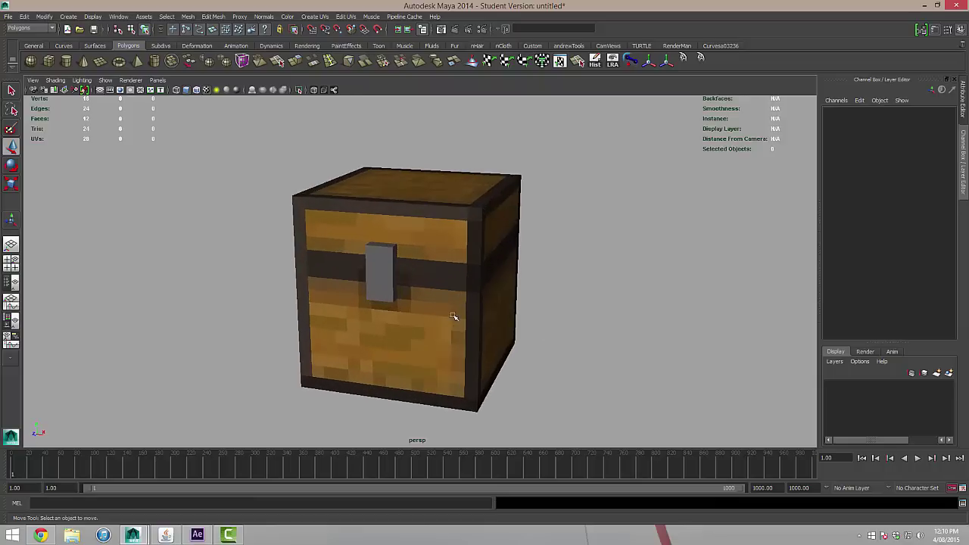
{"action": "left_click", "coordinate": [378, 261]}
{"action": "right_click_drag", "start_coordinate": [384, 286], "coordinate": [394, 479]}
{"action": "left_click", "coordinate": [405, 265]}
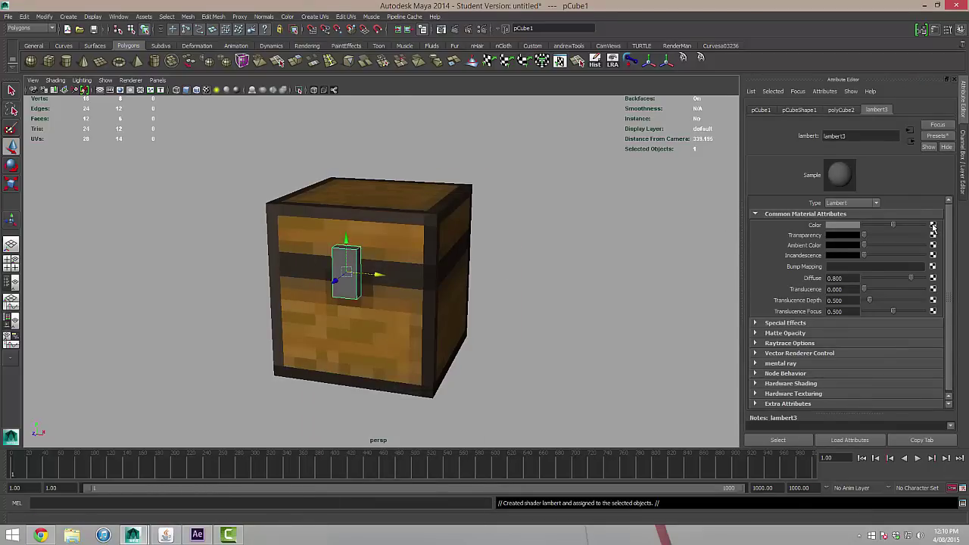
{"action": "left_click", "coordinate": [436, 265]}
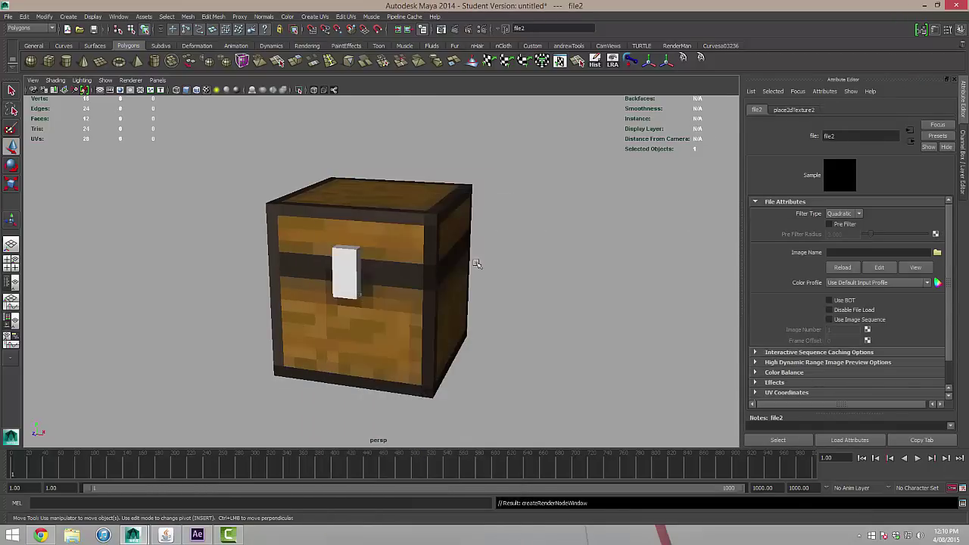
Load lock_texture_v01.png from the ChestIntro project's sourceimages folder as the lock's texture image.
{"action": "left_click", "coordinate": [936, 253]}
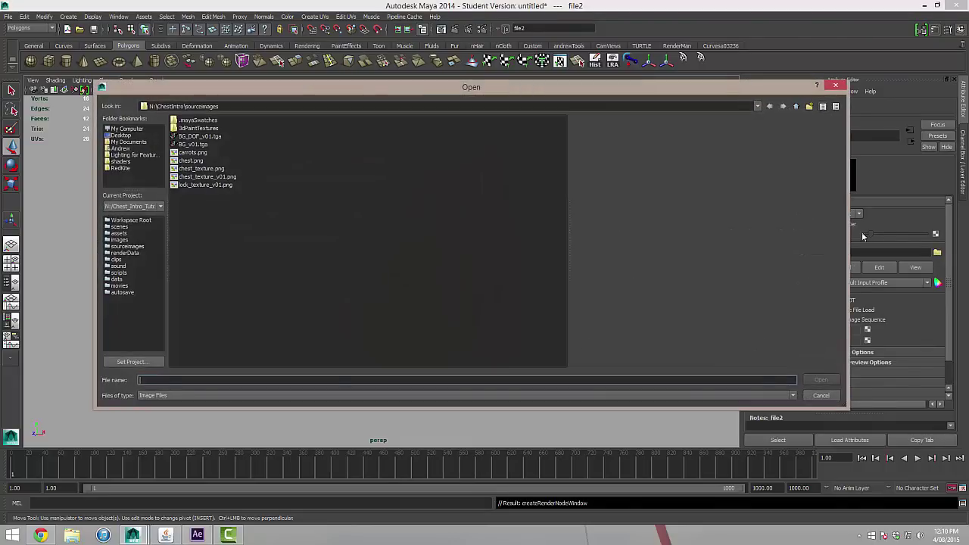
{"action": "left_click", "coordinate": [194, 186]}
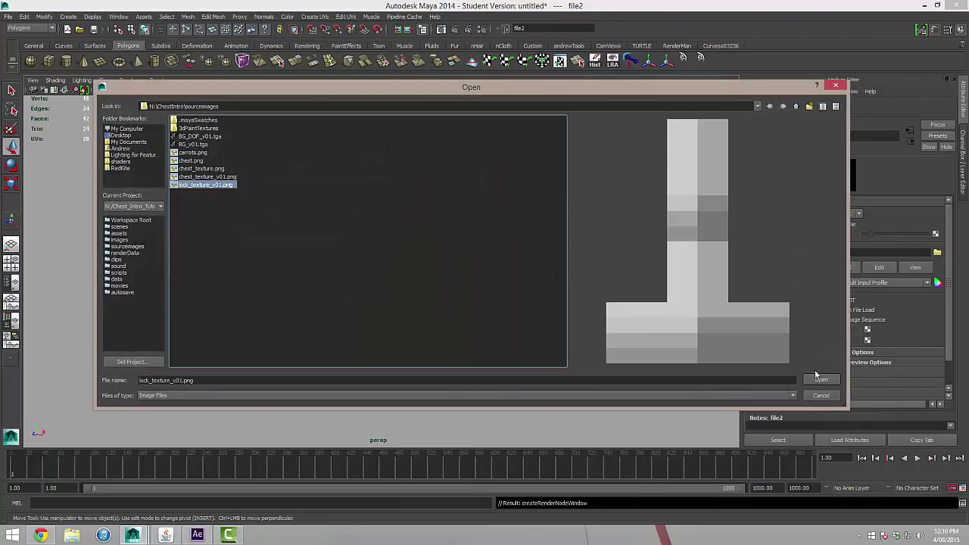
{"action": "left_click", "coordinate": [819, 378]}
{"action": "left_click", "coordinate": [542, 340]}
{"action": "left_click_drag", "start_coordinate": [413, 348], "coordinate": [463, 302], "text": "alt"}
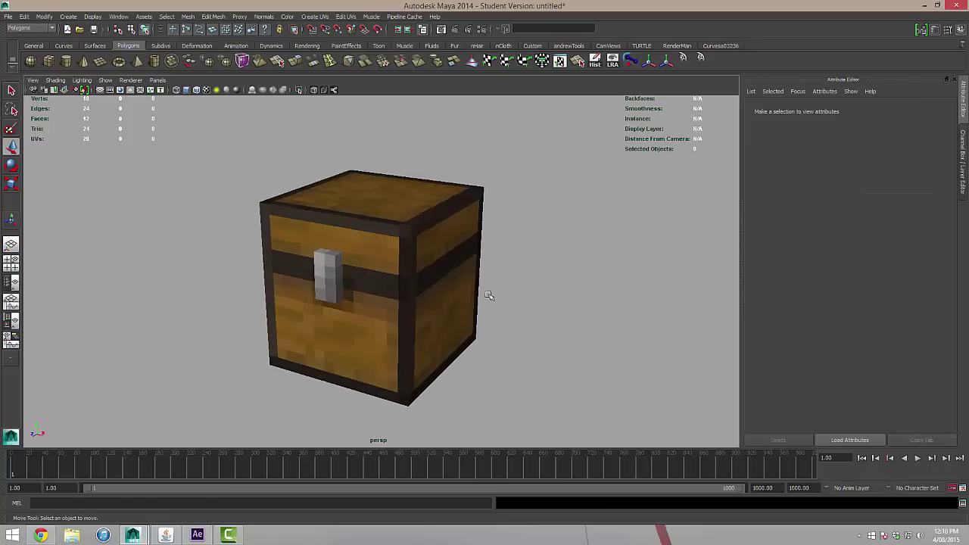
Rename the chest's Lambert material as Chest_Texture.
{"action": "left_click", "coordinate": [417, 274]}
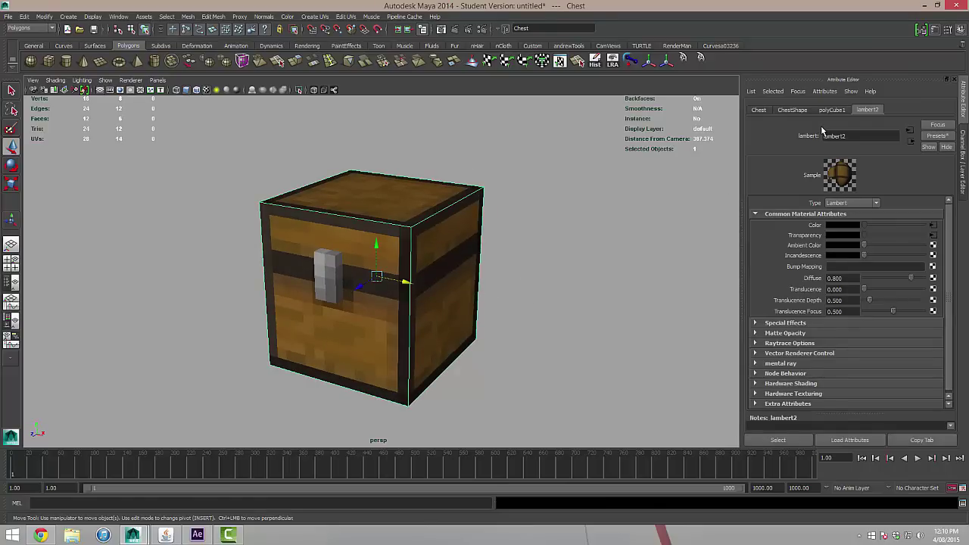
{"action": "double_click", "coordinate": [855, 137]}
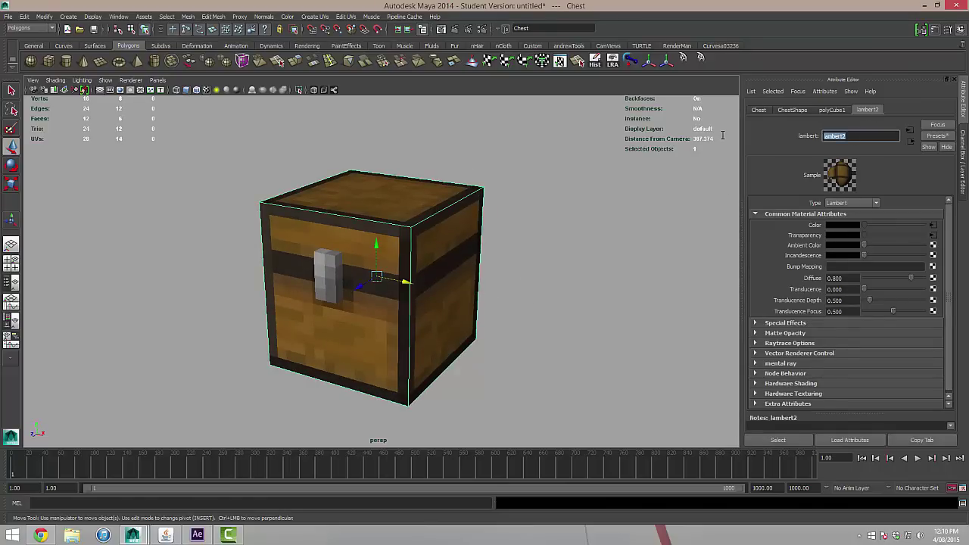
{"action": "type", "text": "Chest_Texture"}
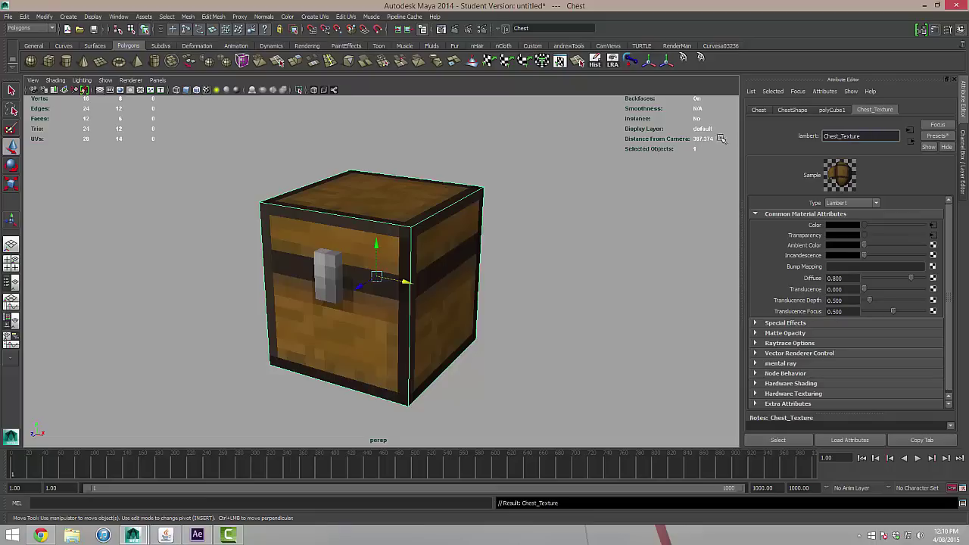
Rename the lock's Lambert material as Lock_Texture.
{"action": "left_click", "coordinate": [314, 272]}
{"action": "double_click", "coordinate": [855, 136]}
{"action": "type", "text": "Lock"}
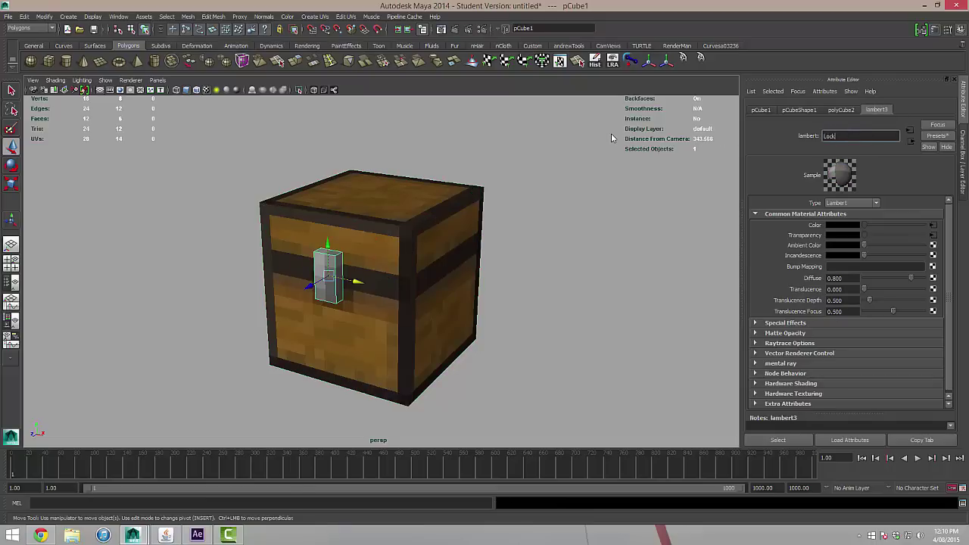
{"action": "type", "text": "_Texture"}
{"action": "key", "text": "Return"}
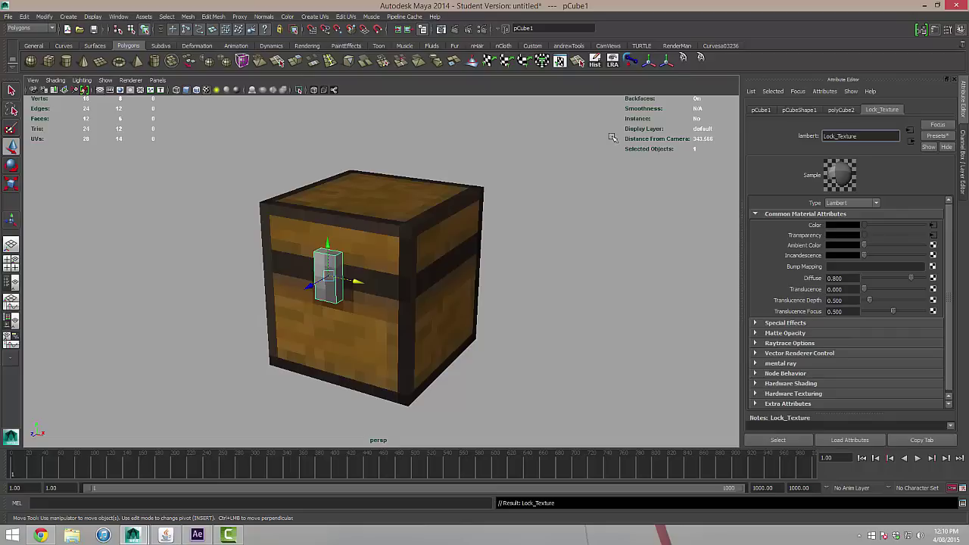
{"action": "left_click", "coordinate": [535, 345]}
{"action": "left_click_drag", "start_coordinate": [442, 289], "coordinate": [319, 256], "text": "alt"}
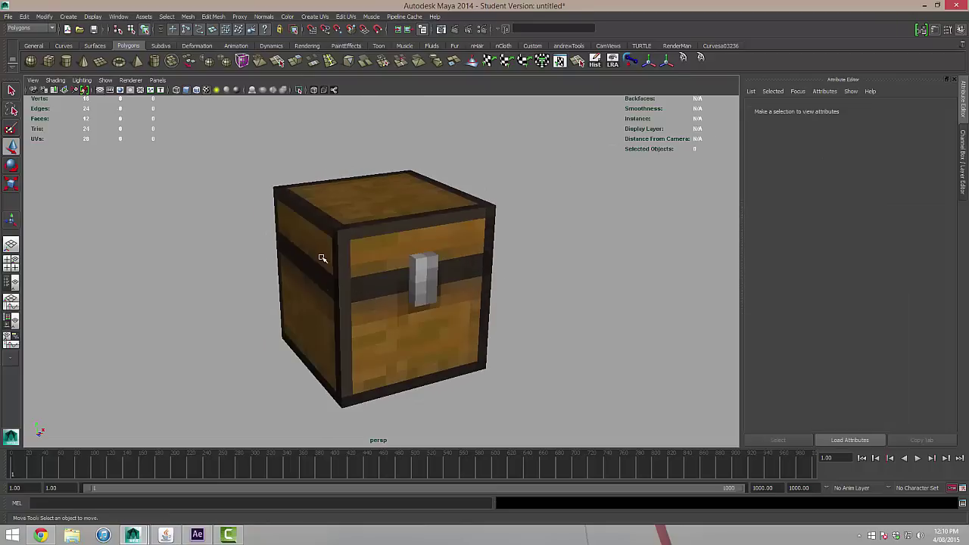
Insert a horizontal edge loop around the chest along the middle of the dark band between lid and base.
{"action": "left_click", "coordinate": [319, 256]}
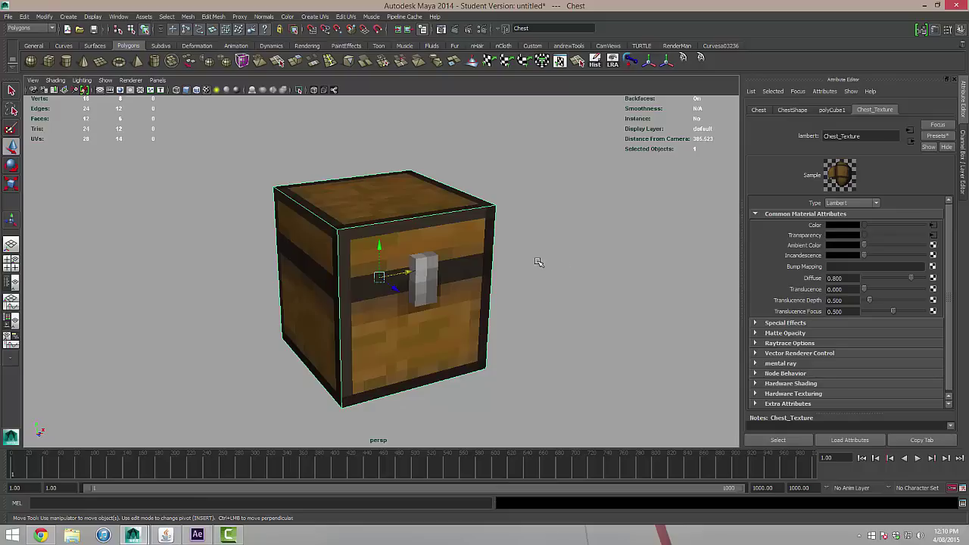
{"action": "left_click_drag", "start_coordinate": [537, 259], "coordinate": [537, 262], "text": "alt"}
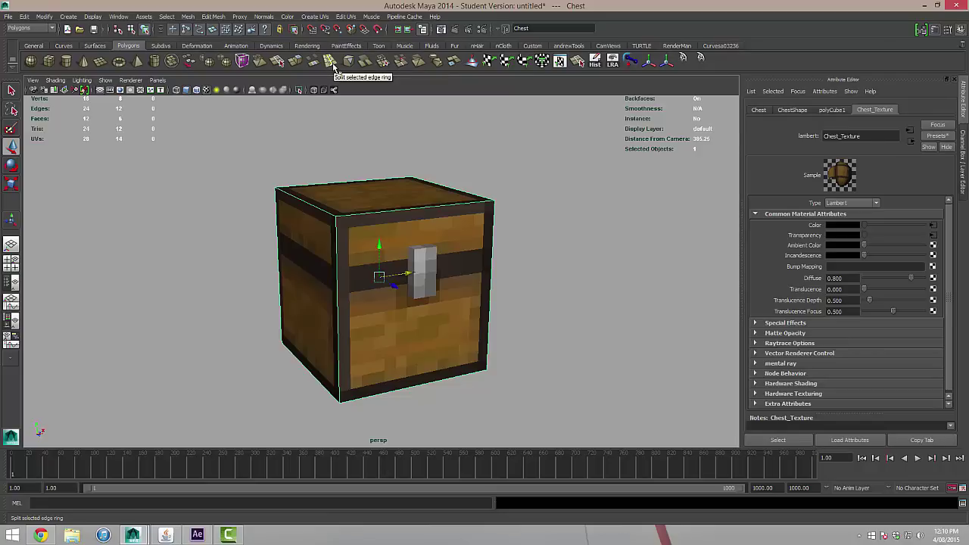
{"action": "left_click", "coordinate": [209, 18]}
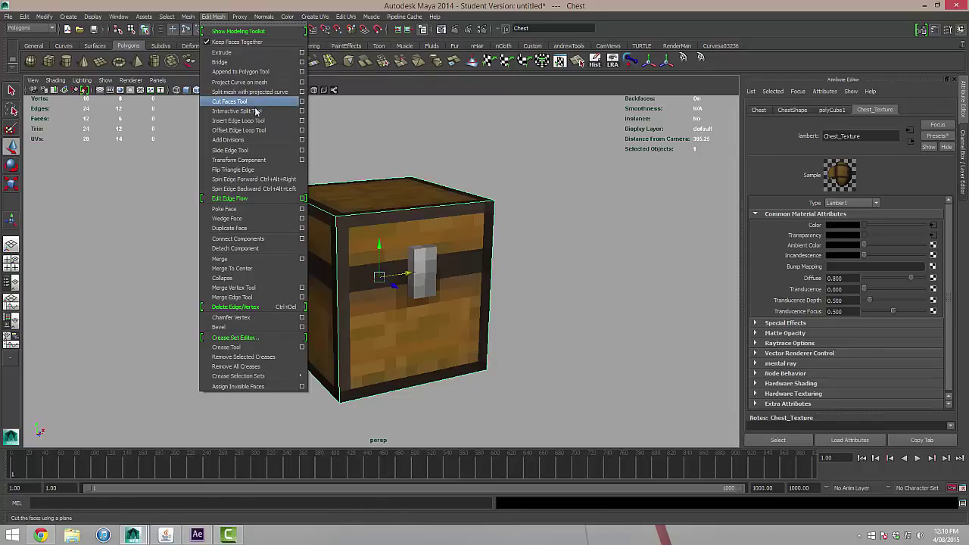
{"action": "left_click", "coordinate": [252, 112]}
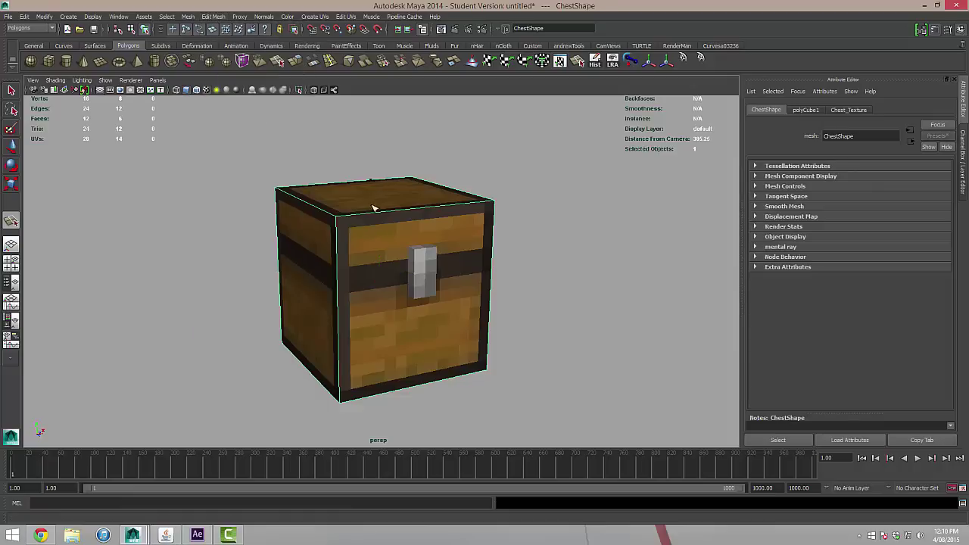
{"action": "left_click", "coordinate": [214, 17]}
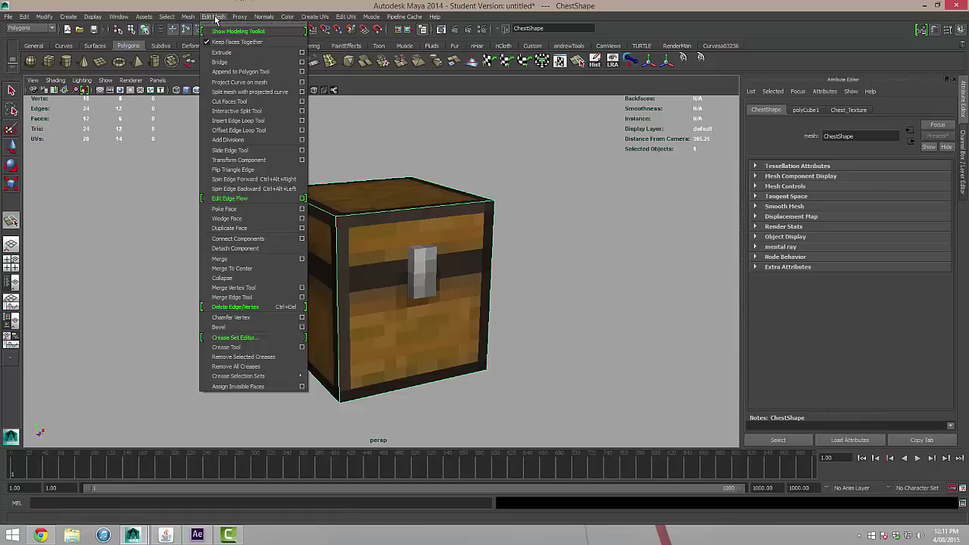
{"action": "left_click", "coordinate": [242, 121]}
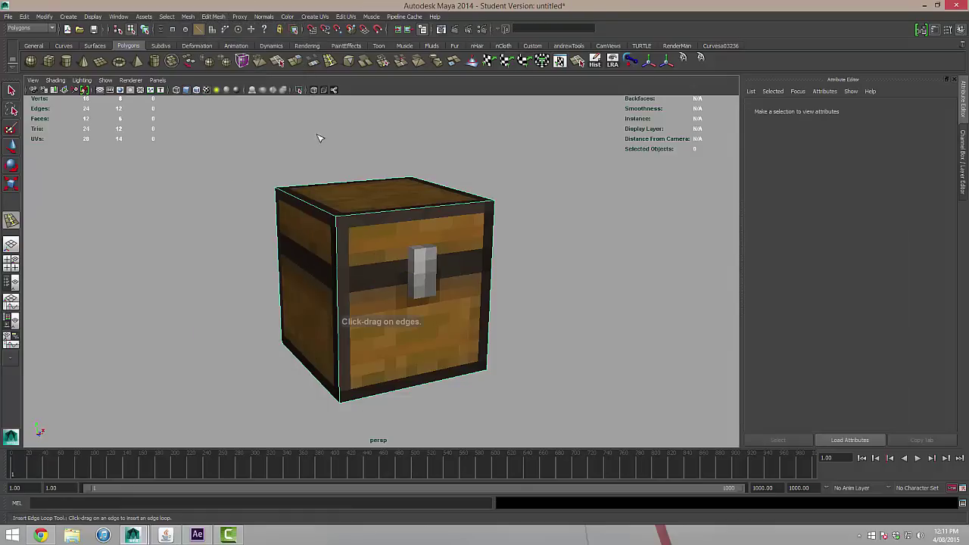
{"action": "left_click_drag", "start_coordinate": [404, 243], "coordinate": [389, 250], "text": "alt"}
{"action": "scroll", "coordinate": [386, 253], "scroll_direction": "up", "scroll_amount": 5}
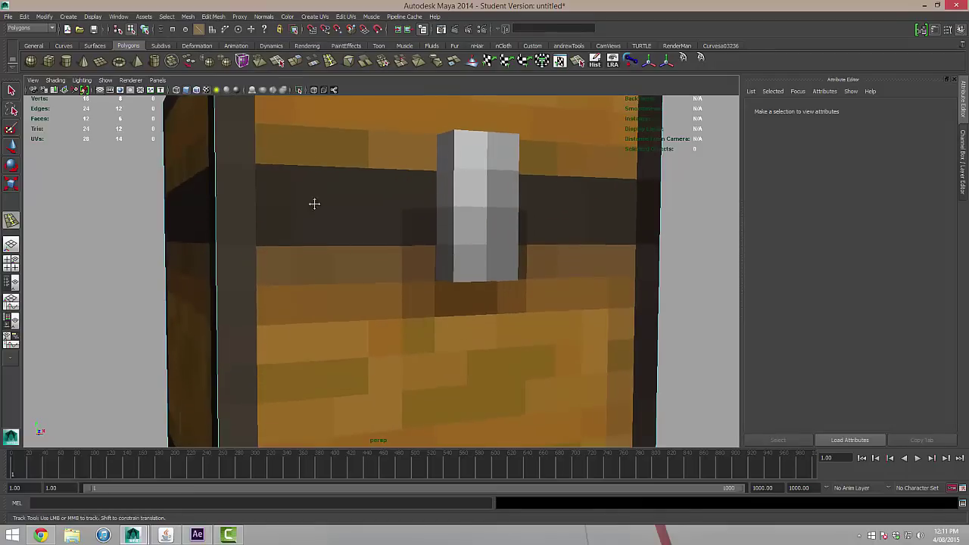
{"action": "left_click_drag", "start_coordinate": [313, 190], "coordinate": [350, 230], "text": "alt"}
{"action": "scroll", "coordinate": [217, 225], "scroll_direction": "up", "scroll_amount": 2}
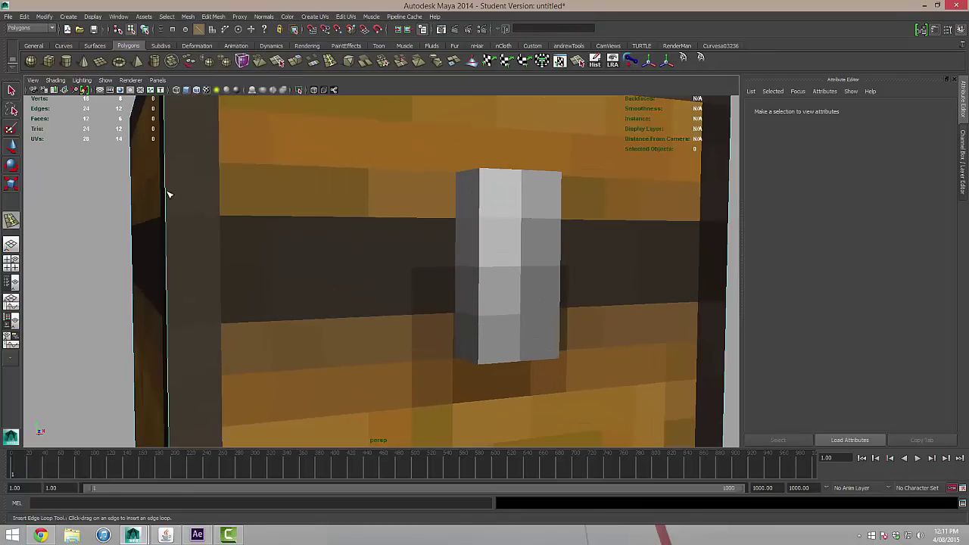
{"action": "left_click_drag", "start_coordinate": [168, 188], "coordinate": [170, 275]}
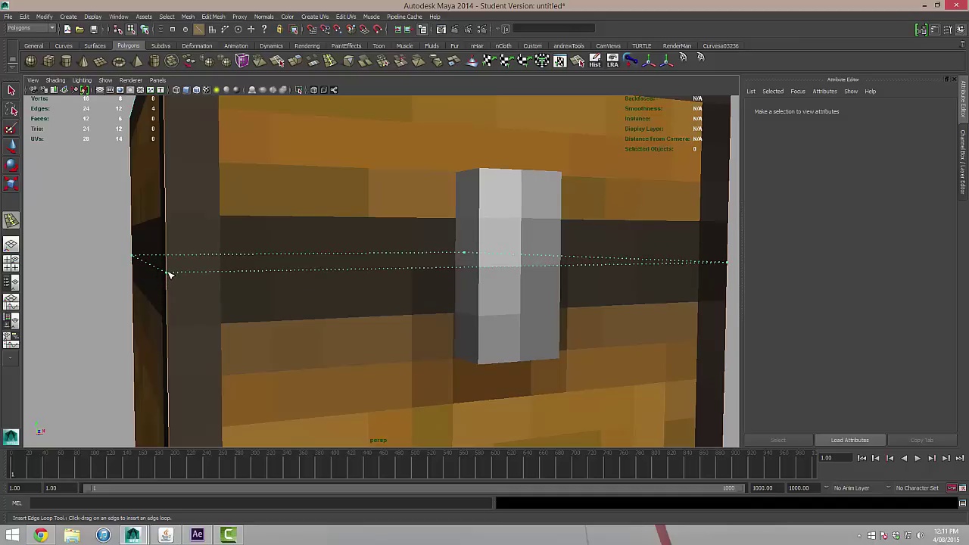
{"action": "left_click_drag", "start_coordinate": [169, 274], "coordinate": [170, 275]}
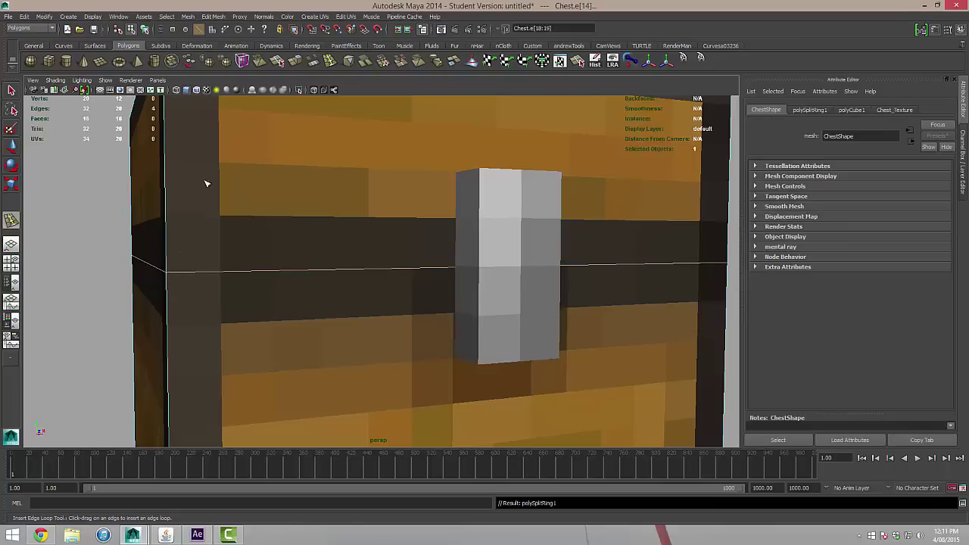
{"action": "scroll", "coordinate": [369, 270], "scroll_direction": "down", "scroll_amount": 5}
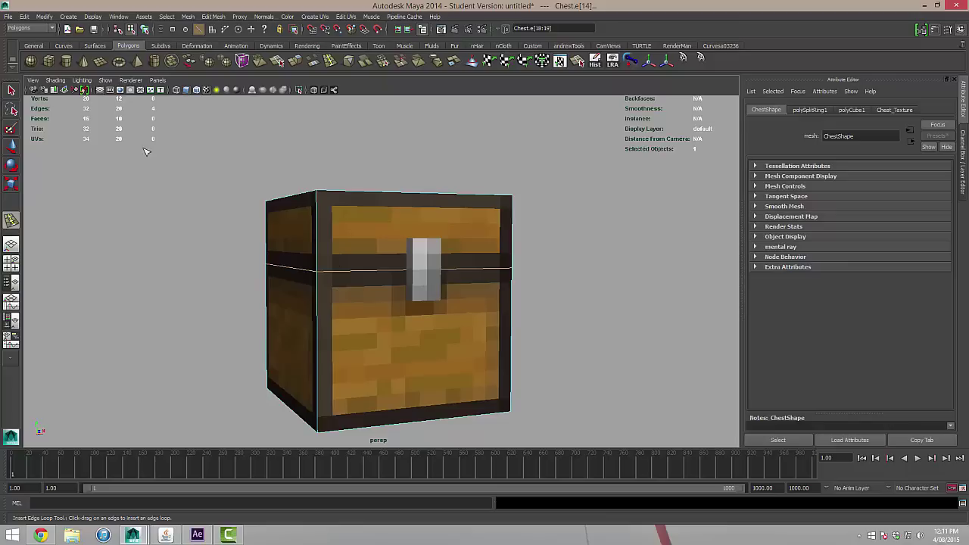
Switch the chest to face selection and select all the lid faces above the new edge loop.
{"action": "left_click", "coordinate": [11, 90]}
{"action": "left_click", "coordinate": [230, 233]}
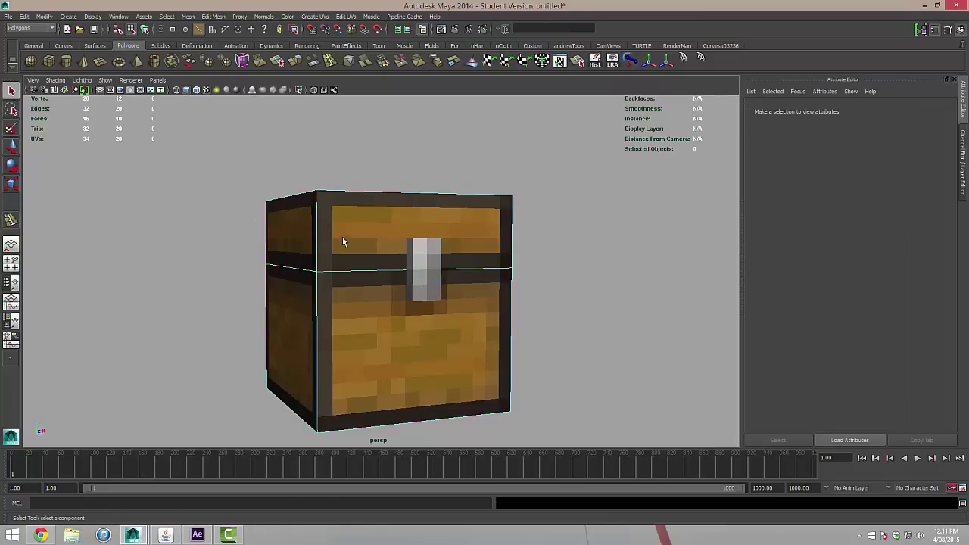
{"action": "right_click_drag", "start_coordinate": [341, 224], "coordinate": [354, 224]}
{"action": "left_click_drag", "start_coordinate": [633, 206], "coordinate": [561, 204], "text": "alt"}
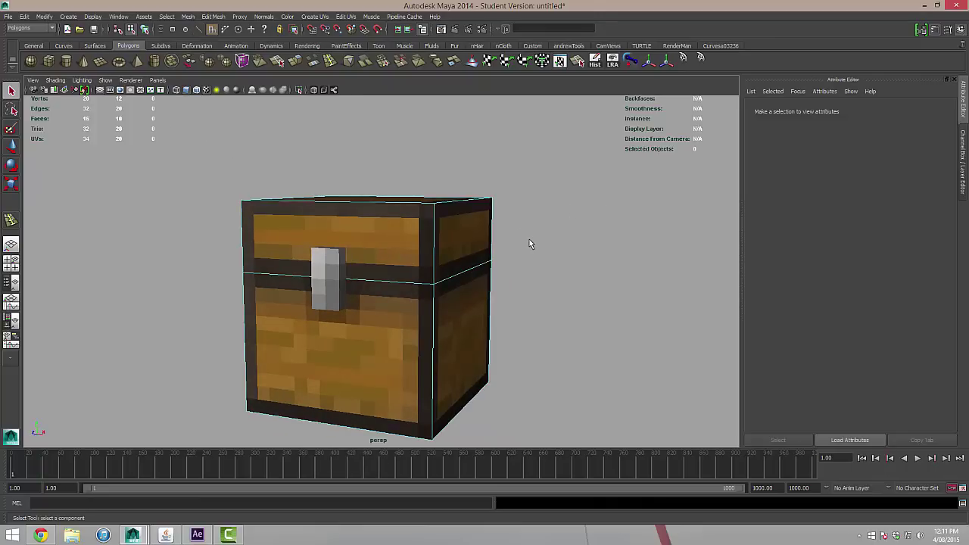
{"action": "left_click_drag", "start_coordinate": [527, 237], "coordinate": [571, 263], "text": "alt"}
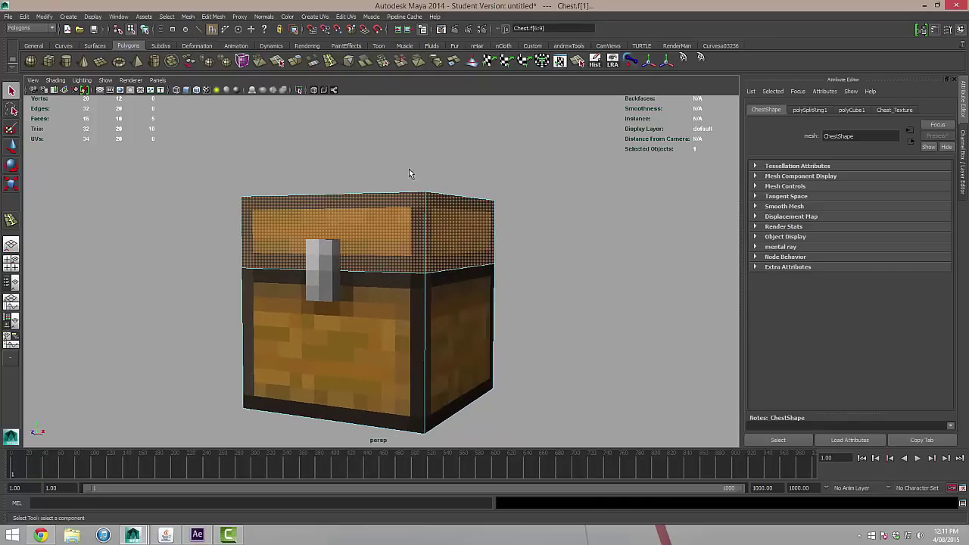
Extract the selected lid faces from the chest as a separate mesh, return to object mode and clear the selection.
{"action": "left_click", "coordinate": [194, 18]}
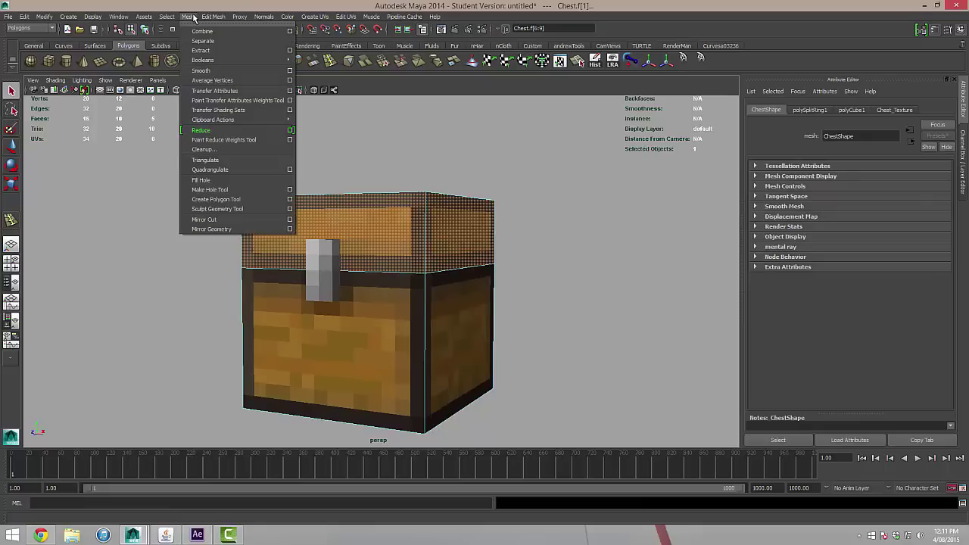
{"action": "left_click", "coordinate": [202, 50]}
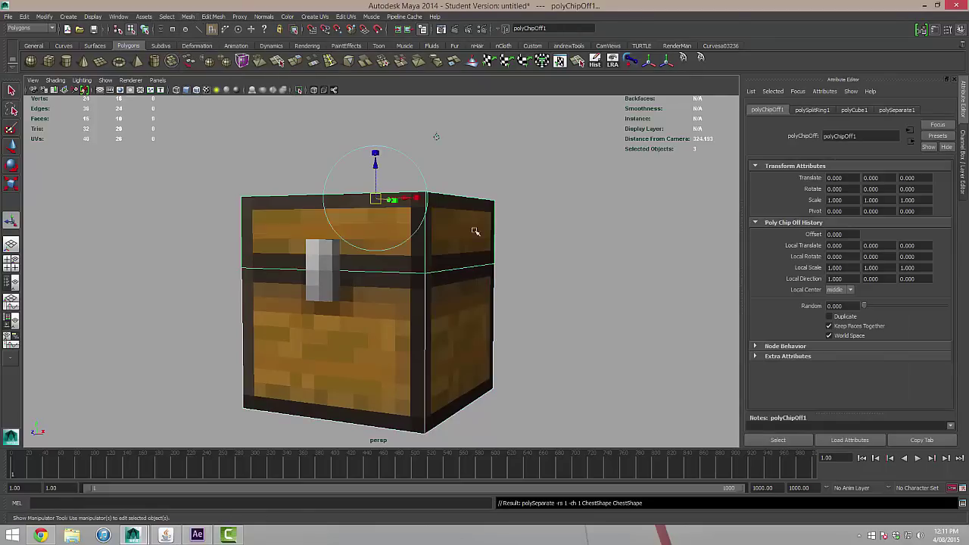
{"action": "left_click_drag", "start_coordinate": [488, 287], "coordinate": [297, 210], "text": "alt"}
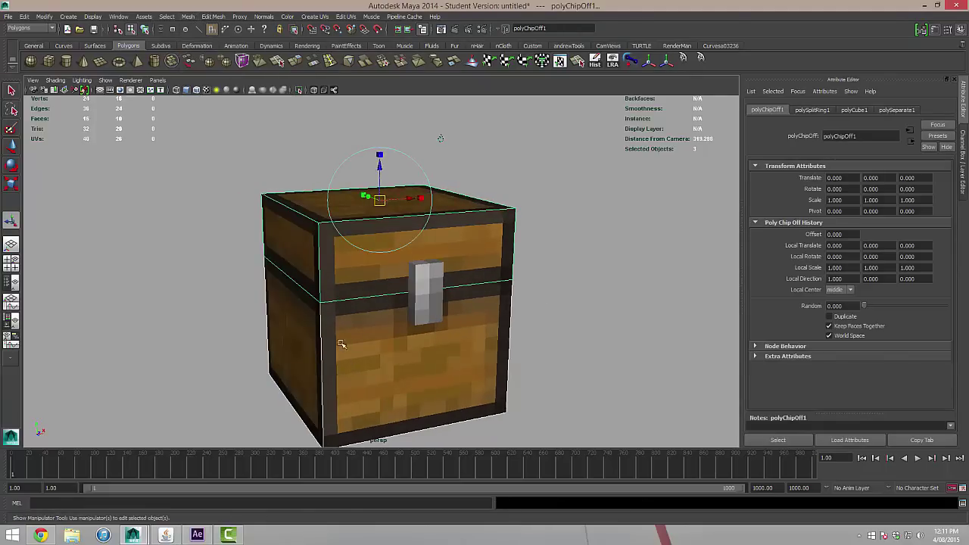
{"action": "right_click_drag", "start_coordinate": [335, 275], "coordinate": [361, 263]}
{"action": "left_click", "coordinate": [580, 303]}
Select the lid and the base in turn to check that they are separate objects.
{"action": "left_click_drag", "start_coordinate": [580, 303], "coordinate": [521, 287], "text": "alt"}
{"action": "left_click", "coordinate": [401, 219]}
{"action": "left_click", "coordinate": [425, 336]}
{"action": "left_click", "coordinate": [412, 238]}
{"action": "left_click", "coordinate": [418, 314]}
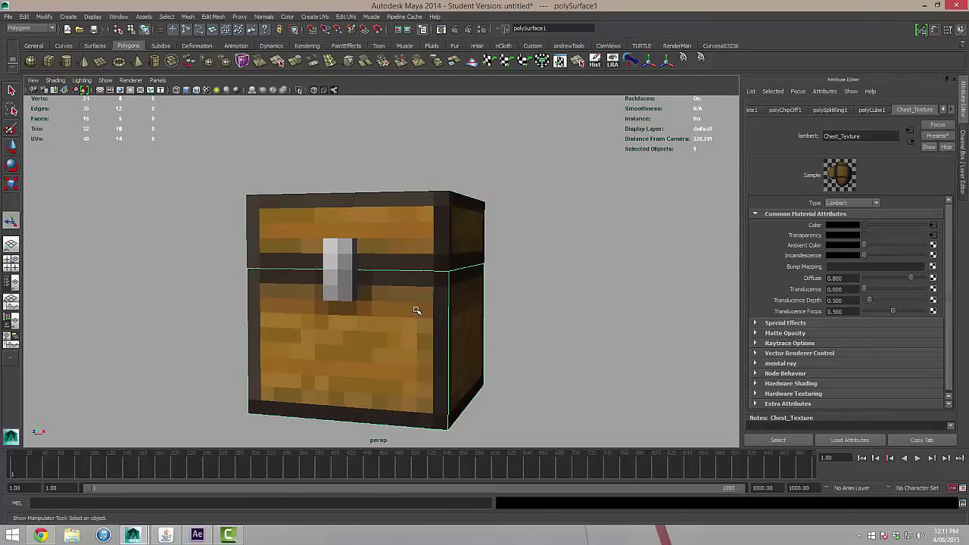
{"action": "left_click", "coordinate": [411, 255]}
{"action": "left_click_drag", "start_coordinate": [580, 275], "coordinate": [404, 210], "text": "alt"}
{"action": "left_click_drag", "start_coordinate": [402, 174], "coordinate": [391, 191], "text": "alt"}
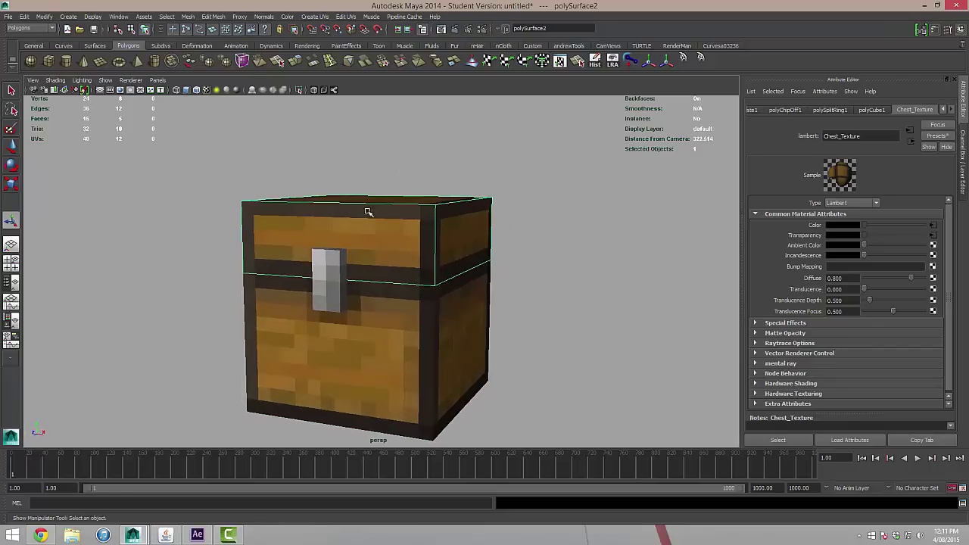
Select the lid together with the lock and combine them into one mesh.
{"action": "left_click", "coordinate": [421, 140]}
{"action": "left_click", "coordinate": [352, 249]}
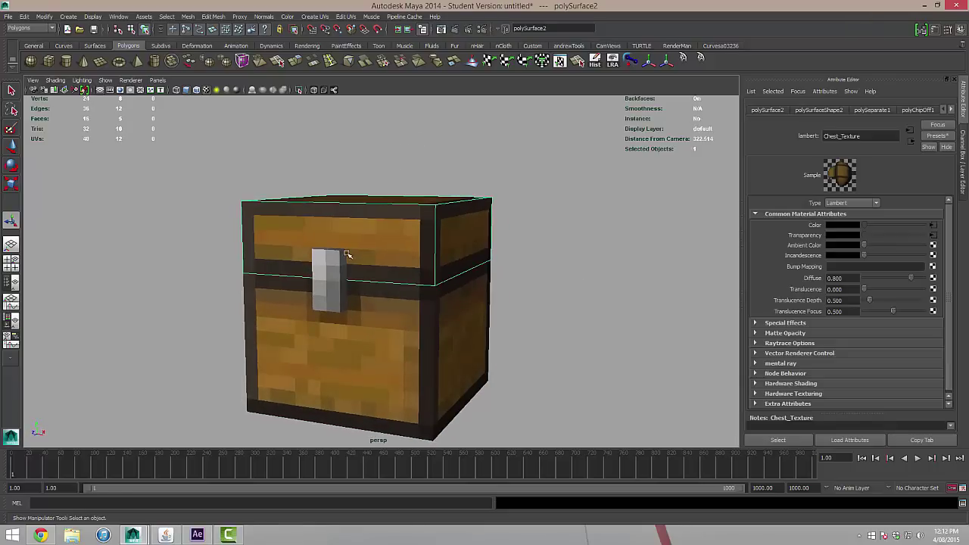
{"action": "left_click", "coordinate": [327, 267], "text": "shift"}
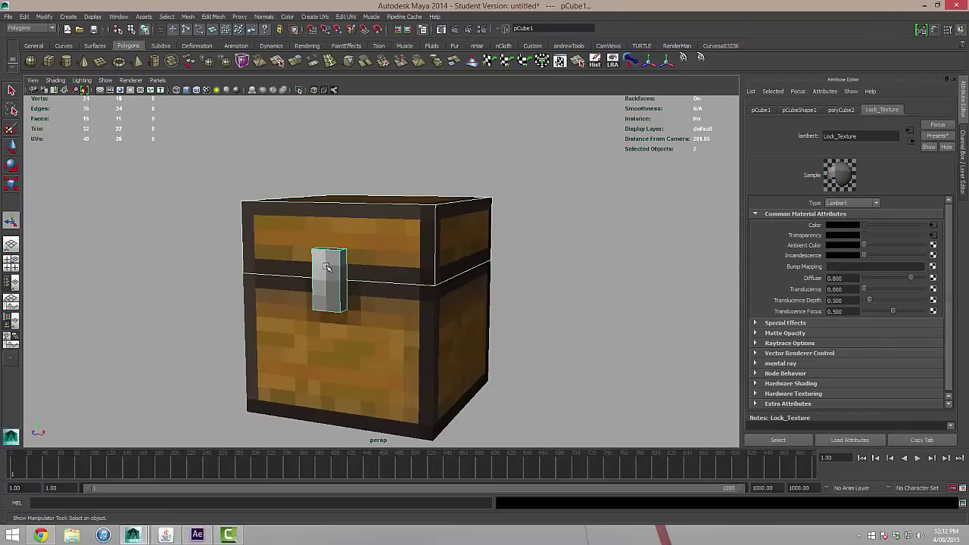
{"action": "left_click", "coordinate": [189, 16]}
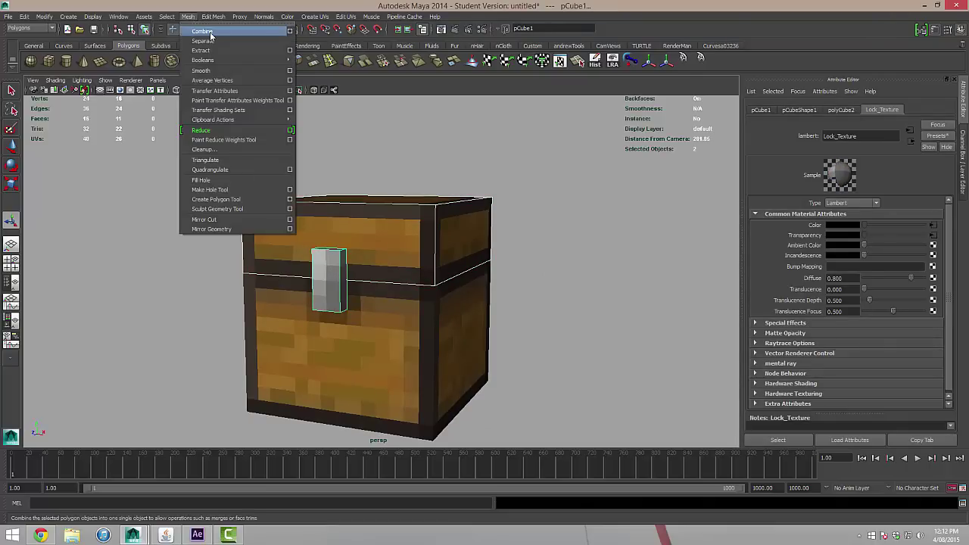
{"action": "left_click", "coordinate": [202, 31]}
Break the transparency connections of the Chest_Texture and Lock_Texture materials on the combined mesh, and deselect it.
{"action": "left_click_drag", "start_coordinate": [454, 333], "coordinate": [520, 237], "text": "alt"}
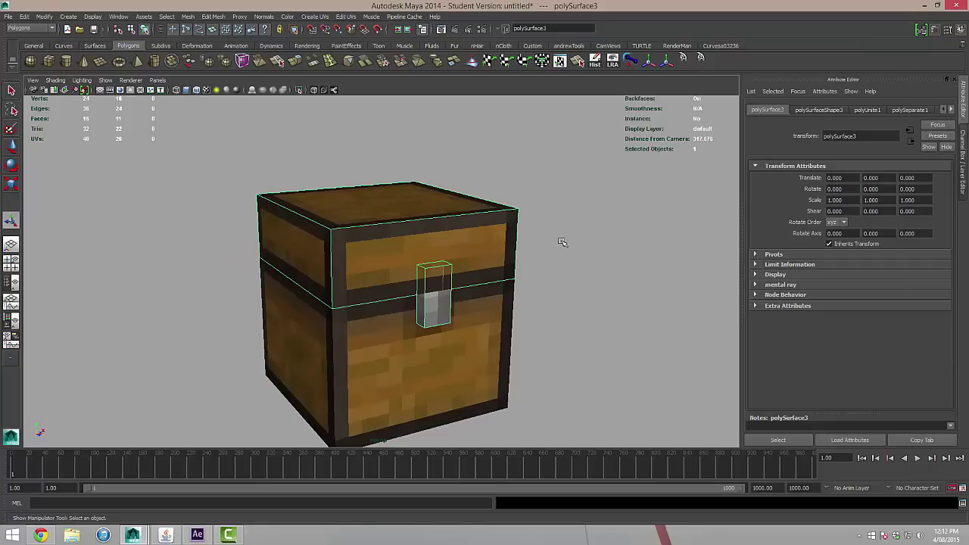
{"action": "left_click_drag", "start_coordinate": [560, 271], "coordinate": [452, 255], "text": "alt"}
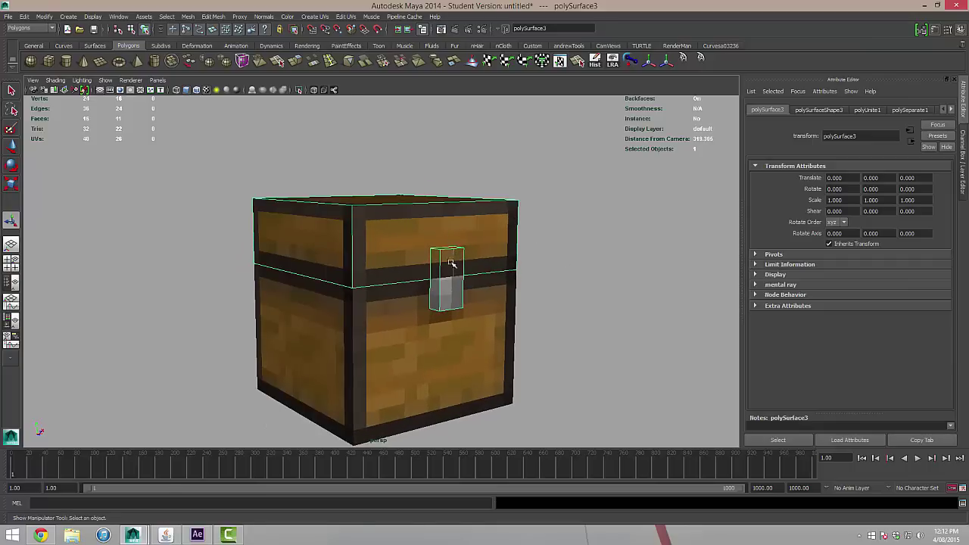
{"action": "left_click_drag", "start_coordinate": [573, 264], "coordinate": [558, 264], "text": "alt"}
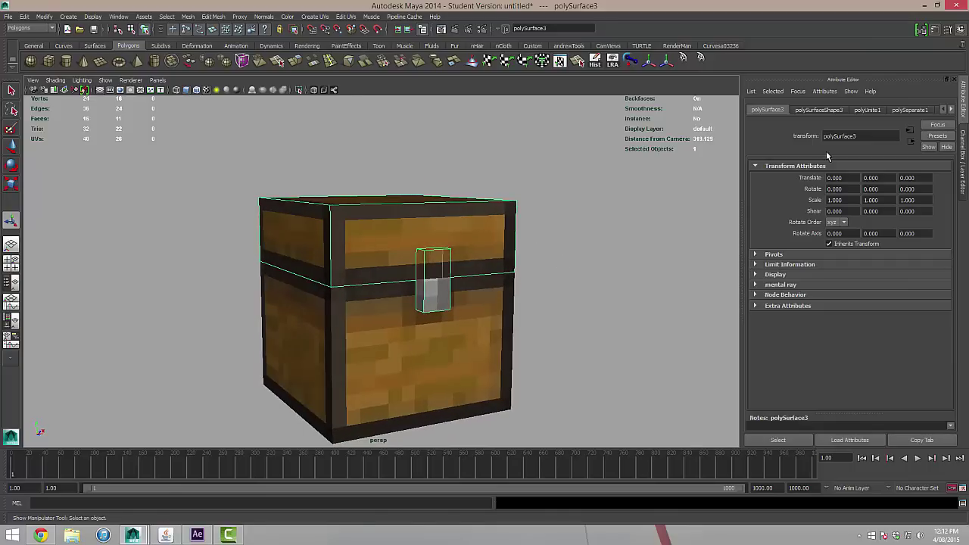
{"action": "scroll", "coordinate": [861, 109], "scroll_direction": "down", "scroll_amount": 6}
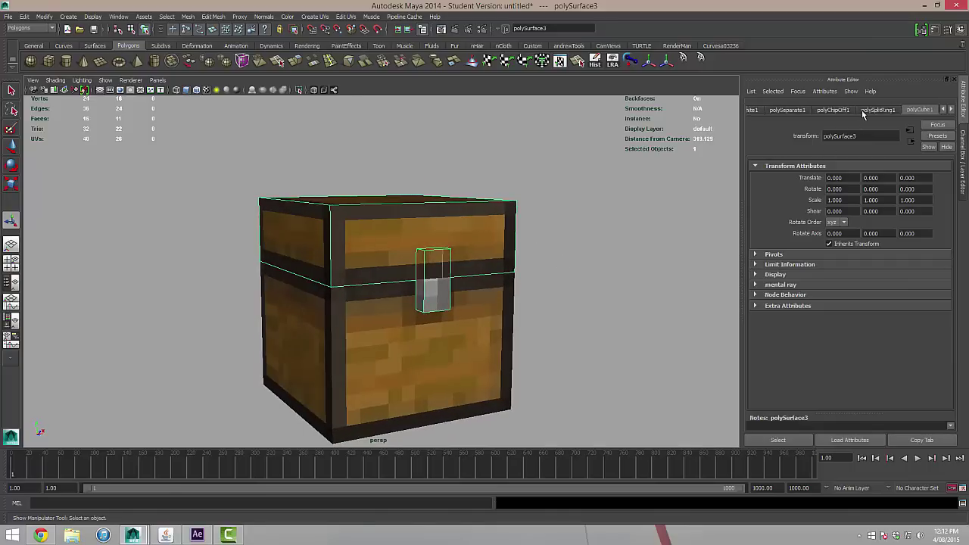
{"action": "left_click", "coordinate": [861, 110]}
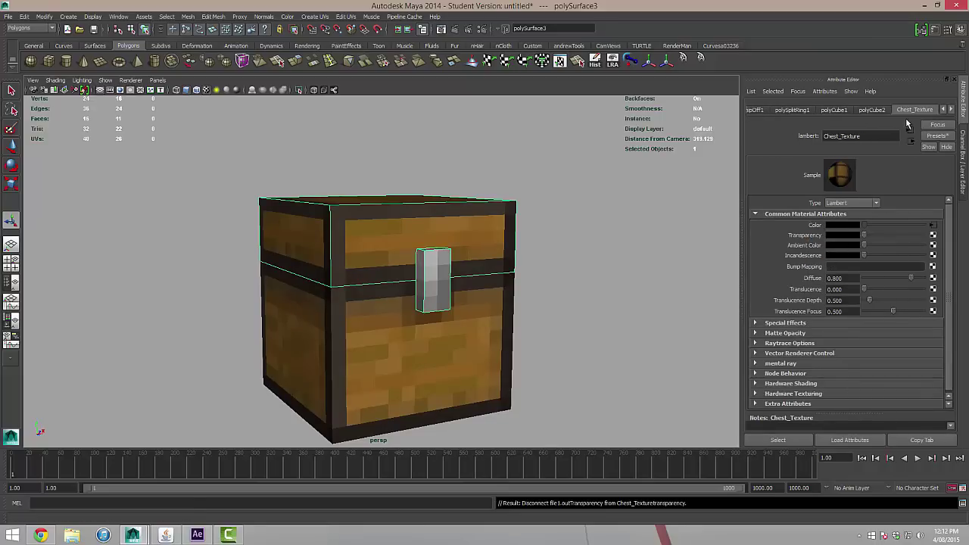
{"action": "left_click", "coordinate": [899, 110]}
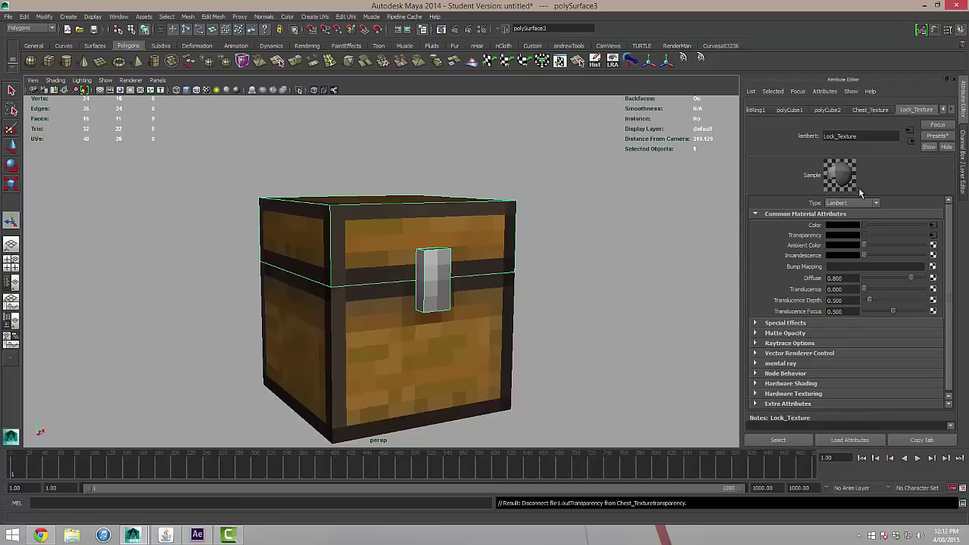
{"action": "right_click", "coordinate": [815, 237]}
{"action": "left_click", "coordinate": [841, 258]}
{"action": "left_click", "coordinate": [613, 264]}
Move the combined lid and lock straight up, well clear of the chest base.
{"action": "left_click_drag", "start_coordinate": [530, 303], "coordinate": [450, 283], "text": "alt"}
{"action": "scroll", "coordinate": [484, 283], "scroll_direction": "down", "scroll_amount": 3}
{"action": "scroll", "coordinate": [396, 259], "scroll_direction": "up", "scroll_amount": 3}
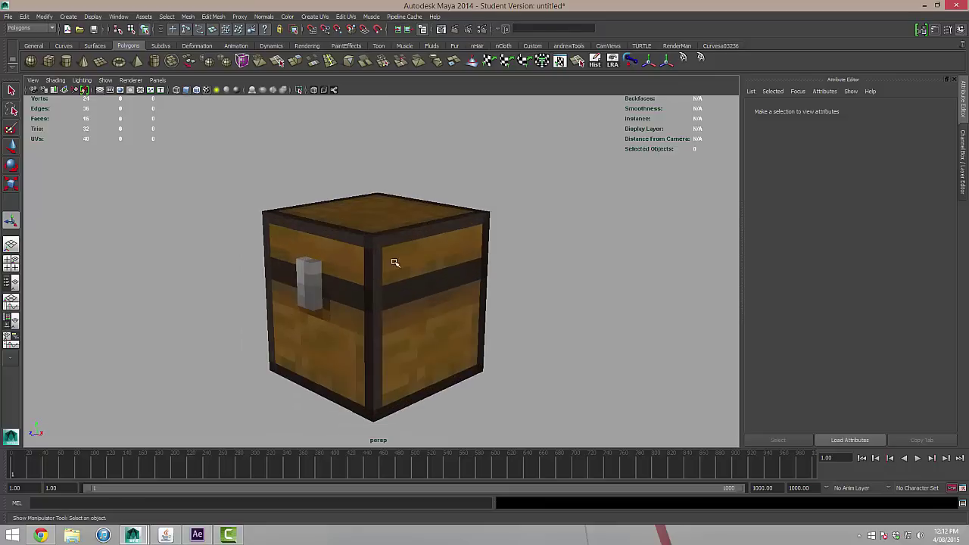
{"action": "left_click", "coordinate": [453, 290]}
{"action": "key", "text": "w"}
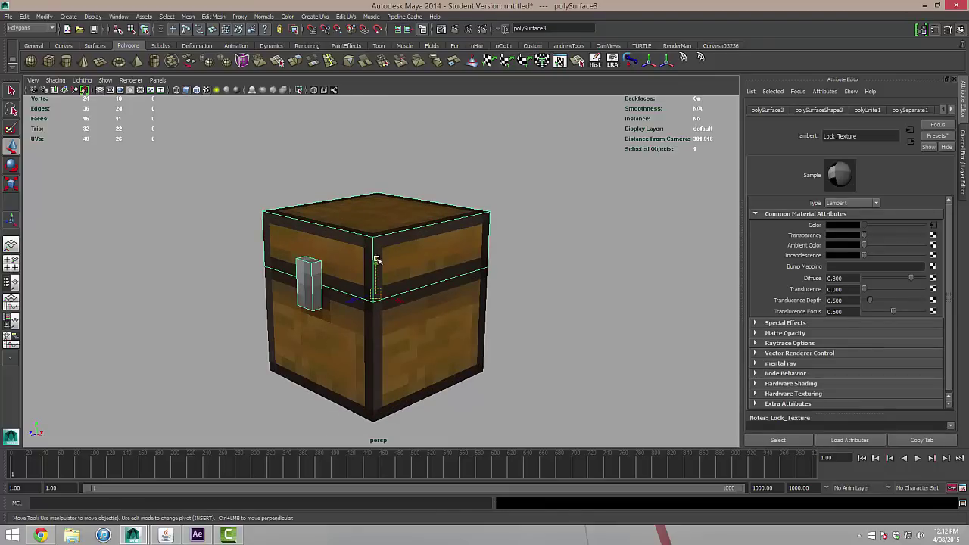
{"action": "left_click_drag", "start_coordinate": [377, 249], "coordinate": [384, 178]}
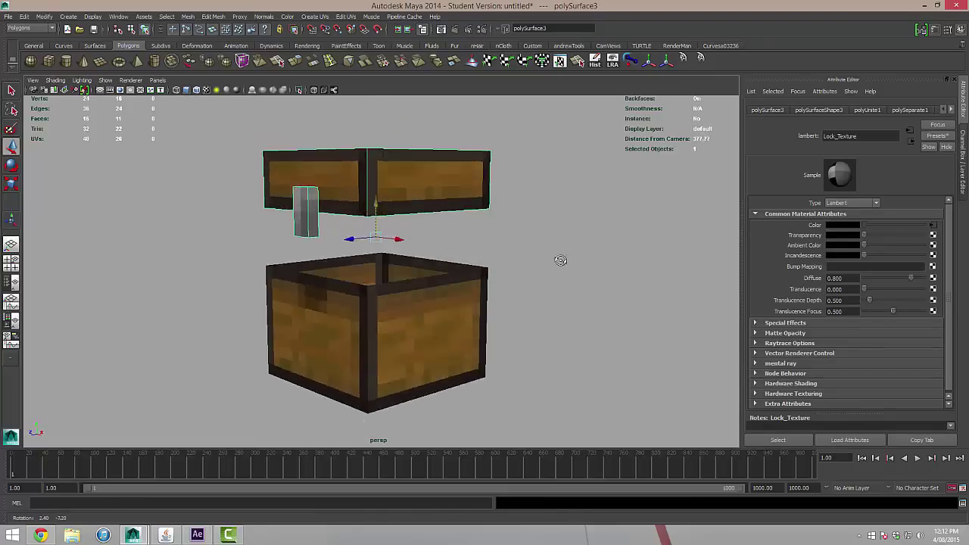
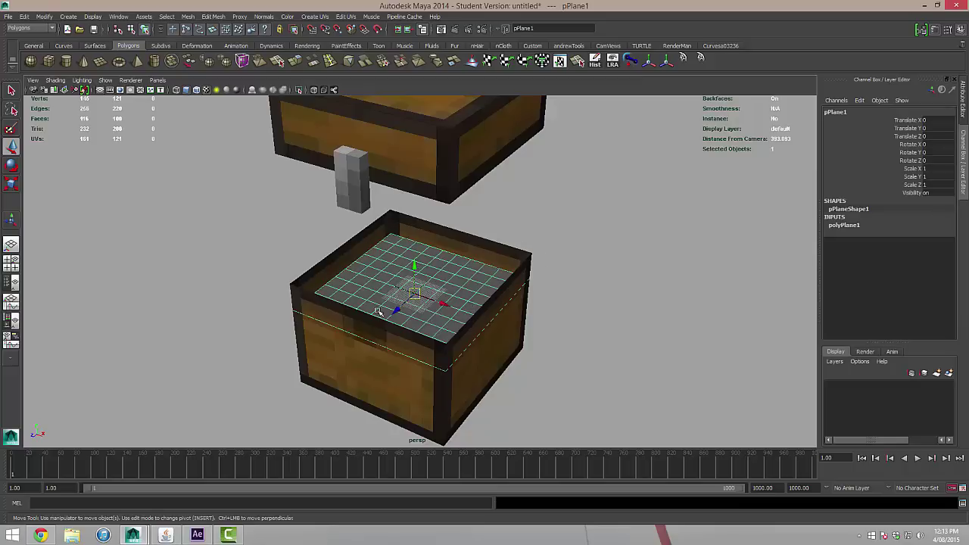
Raise the polygon plane to the upper rim of the chest base, setting its Translate Y to 15.625.
{"action": "left_click_drag", "start_coordinate": [415, 267], "coordinate": [416, 241]}
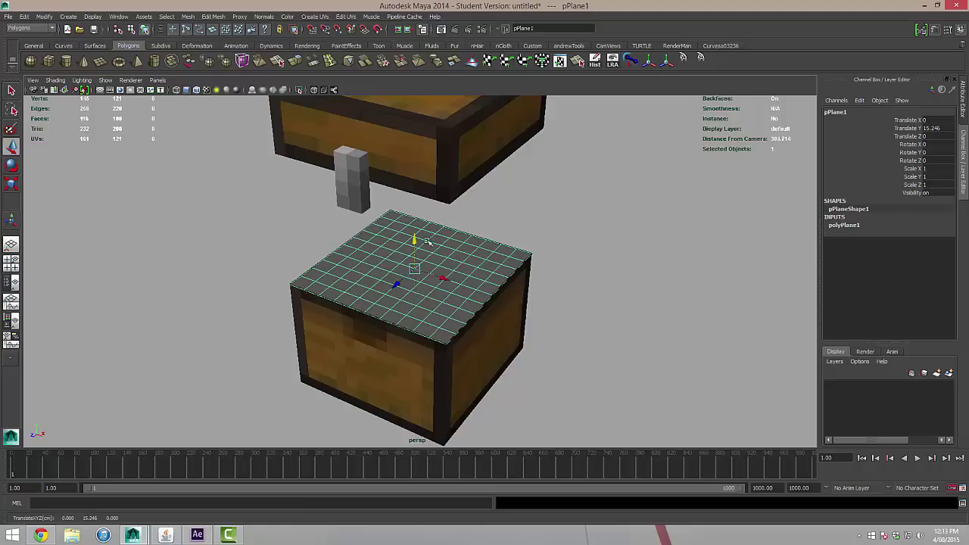
{"action": "double_click", "coordinate": [937, 129]}
{"action": "type", "text": "15.623"}
{"action": "key", "text": "Return"}
Set the plane's width and height subdivisions to 14.
{"action": "mouse_move", "coordinate": [577, 295]}
{"action": "left_mouse_down", "text": "alt"}
{"action": "mouse_move", "coordinate": [556, 298]}
{"action": "mouse_move", "coordinate": [575, 294]}
{"action": "left_mouse_up", "text": "alt"}
{"action": "left_click", "coordinate": [853, 226]}
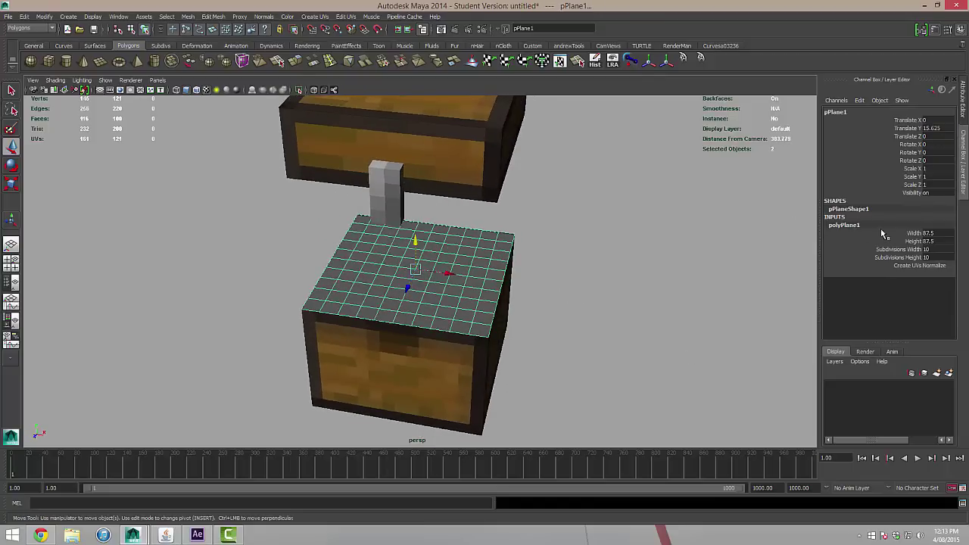
{"action": "left_click_drag", "start_coordinate": [931, 249], "coordinate": [939, 258]}
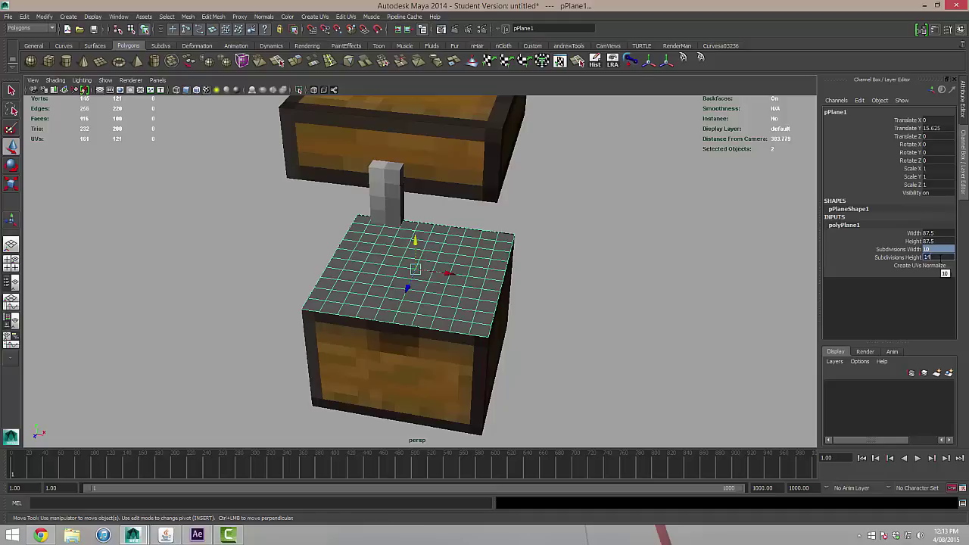
{"action": "type", "text": "14"}
{"action": "key", "text": "Return"}
Switch the plane to face selection and delete all its inner faces, keeping a one-face-wide border around the base's rim.
{"action": "left_click_drag", "start_coordinate": [571, 330], "coordinate": [573, 327], "text": "alt"}
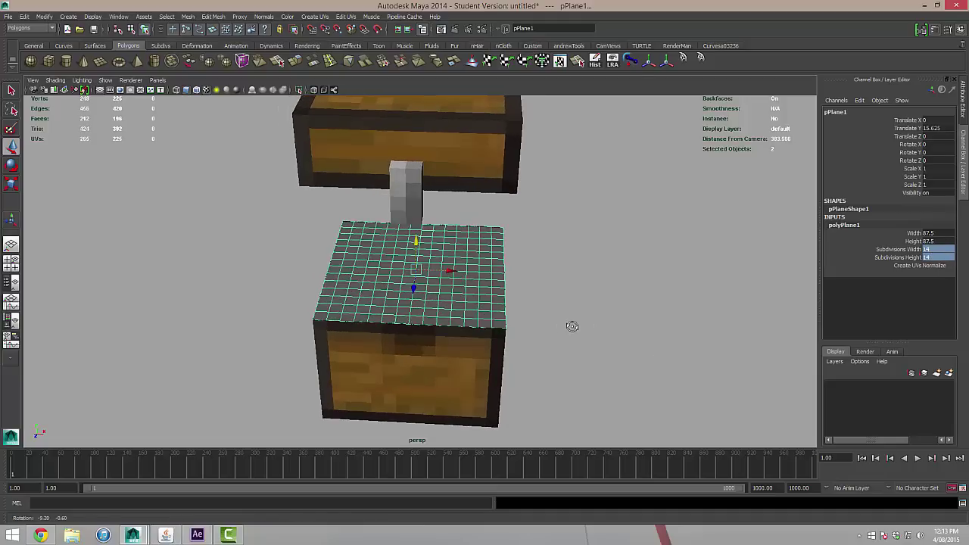
{"action": "left_click_drag", "start_coordinate": [435, 330], "coordinate": [342, 310], "text": "alt"}
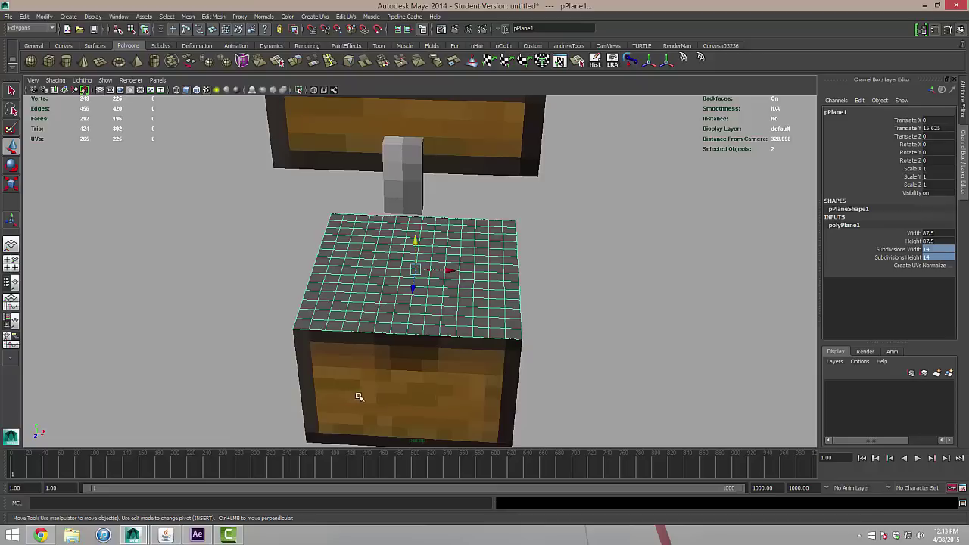
{"action": "left_click_drag", "start_coordinate": [473, 342], "coordinate": [476, 297], "text": "alt"}
{"action": "right_click_drag", "start_coordinate": [475, 297], "coordinate": [393, 267]}
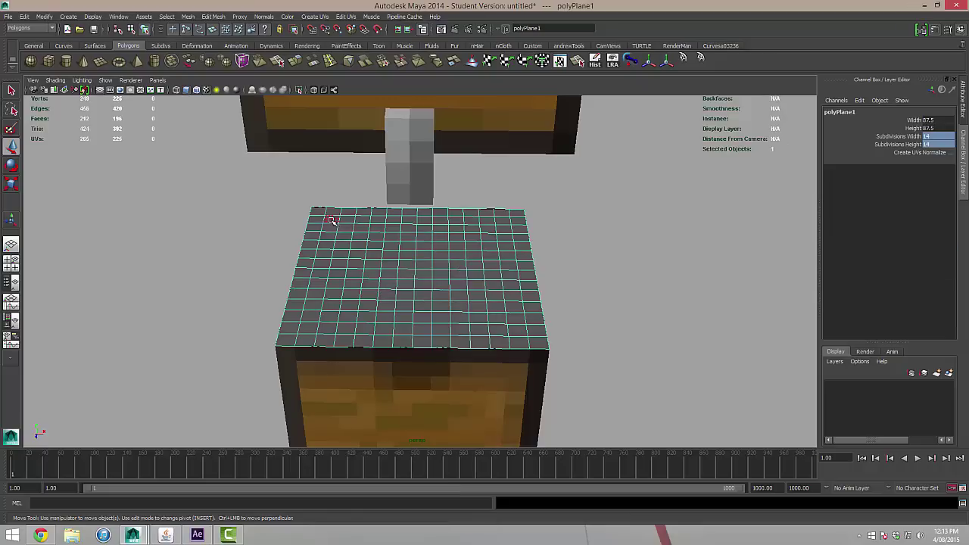
{"action": "left_click_drag", "start_coordinate": [331, 218], "coordinate": [513, 320]}
{"action": "left_click", "coordinate": [513, 319], "text": "shift"}
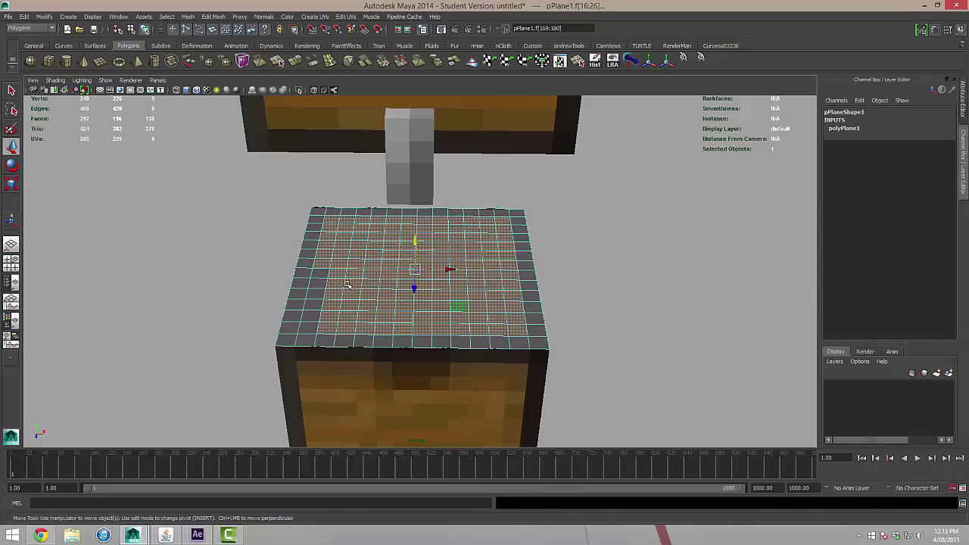
{"action": "left_click", "coordinate": [320, 284], "text": "shift"}
{"action": "left_click", "coordinate": [316, 298], "text": "shift"}
{"action": "left_click", "coordinate": [310, 316], "text": "shift"}
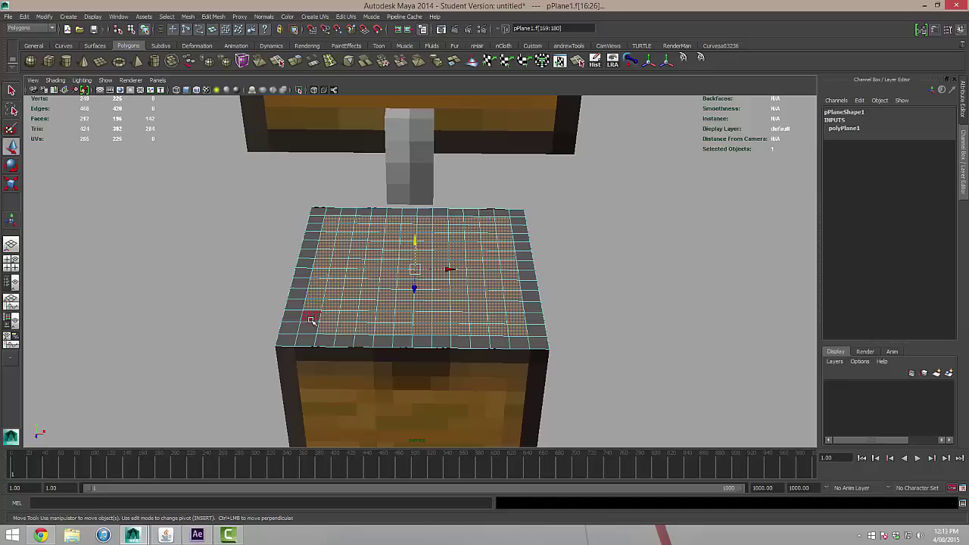
{"action": "left_click", "coordinate": [309, 325], "text": "shift"}
{"action": "left_click", "coordinate": [307, 329], "text": "shift"}
{"action": "key", "text": "Delete"}
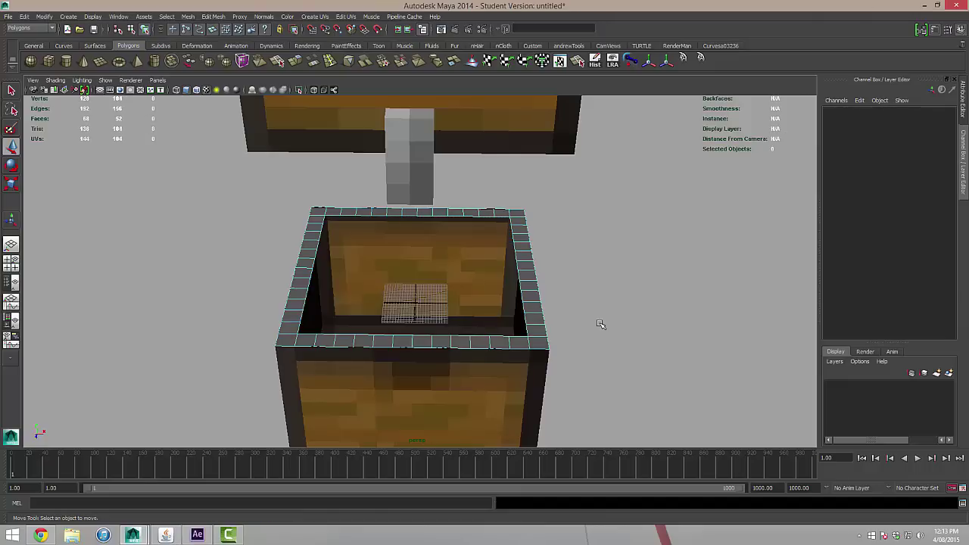
Return the rim plane to object mode and assign a new Lambert material to it.
{"action": "left_click_drag", "start_coordinate": [600, 324], "coordinate": [560, 303], "text": "alt"}
{"action": "right_click", "coordinate": [528, 286]}
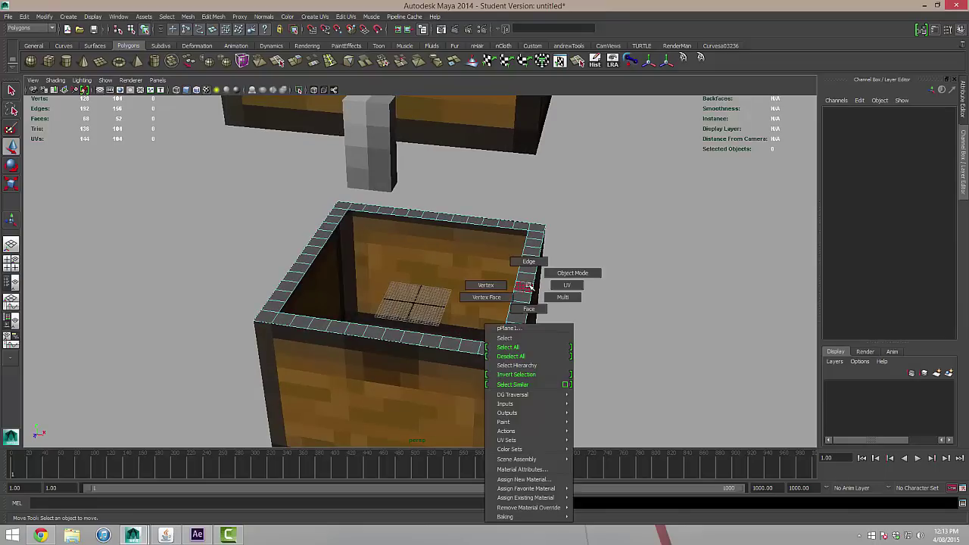
{"action": "left_click", "coordinate": [548, 272]}
{"action": "mouse_move", "coordinate": [612, 302]}
{"action": "left_mouse_down", "text": "alt"}
{"action": "mouse_move", "coordinate": [557, 285]}
{"action": "mouse_move", "coordinate": [584, 305]}
{"action": "mouse_move", "coordinate": [608, 307]}
{"action": "left_mouse_up", "text": "alt"}
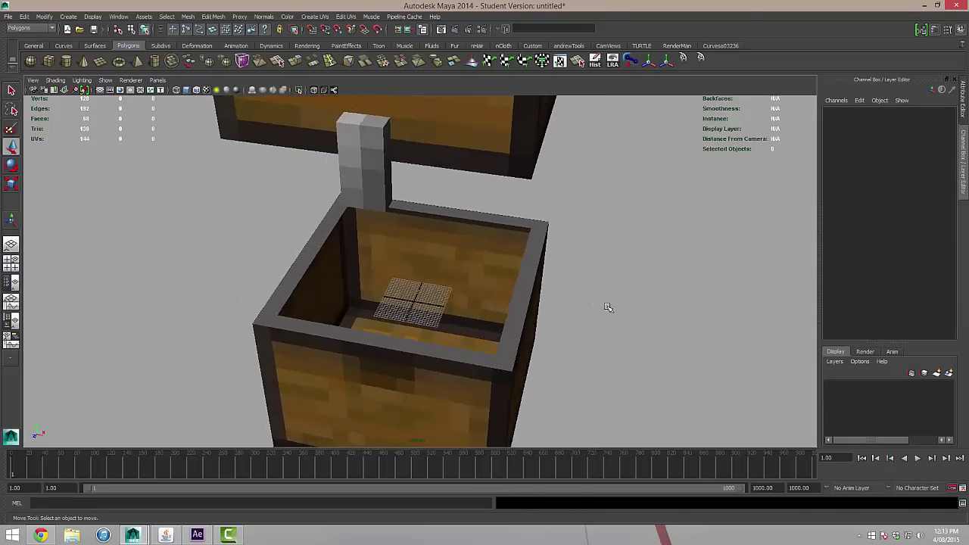
{"action": "left_click", "coordinate": [531, 266]}
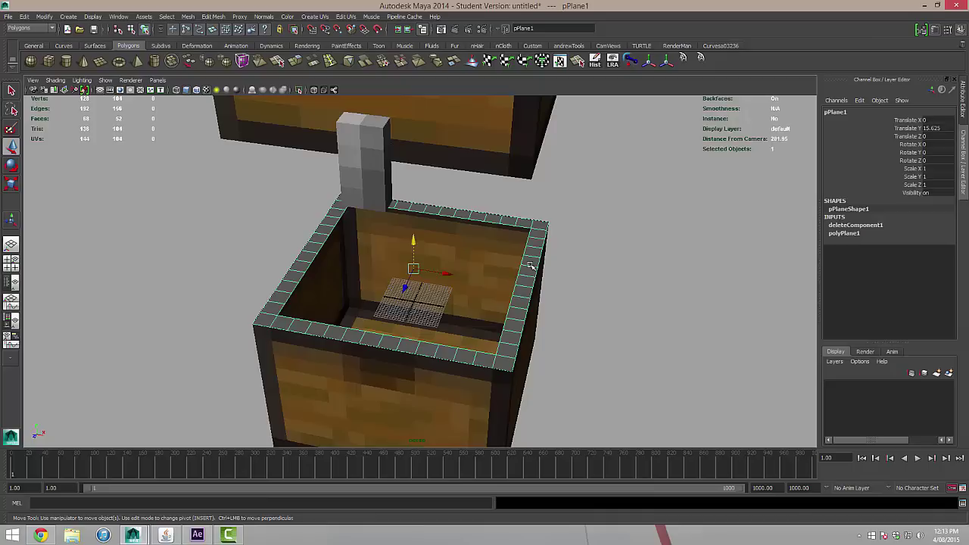
{"action": "right_click", "coordinate": [531, 264]}
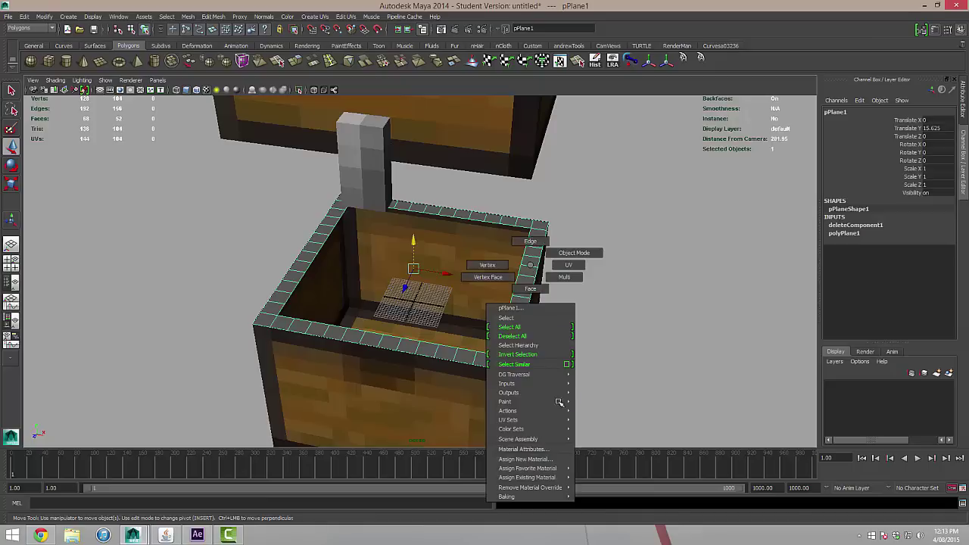
{"action": "left_click", "coordinate": [555, 459]}
{"action": "left_click", "coordinate": [413, 265]}
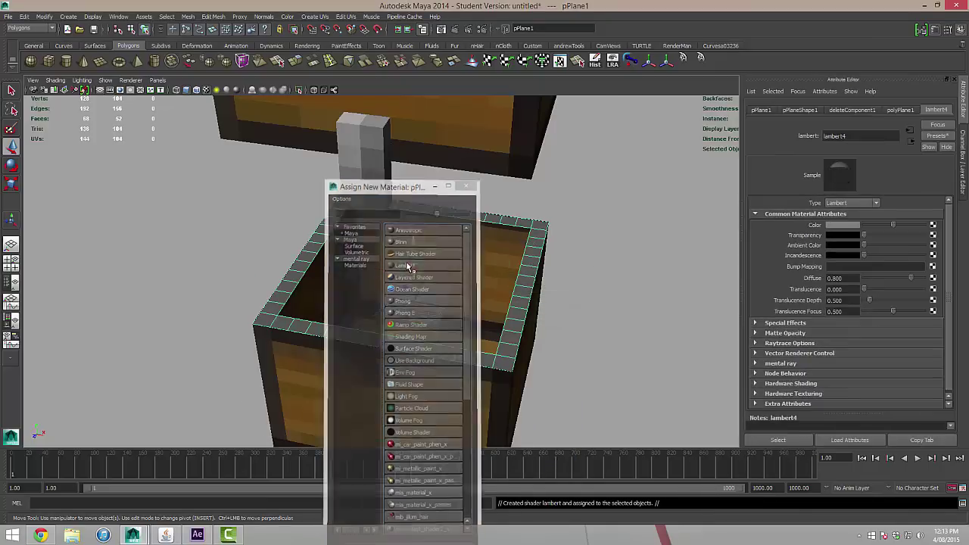
Colour the rim's new Lambert material with the dark brown sampled from the chest's border, and deselect the rim.
{"action": "left_click_drag", "start_coordinate": [676, 292], "coordinate": [677, 288], "text": "alt"}
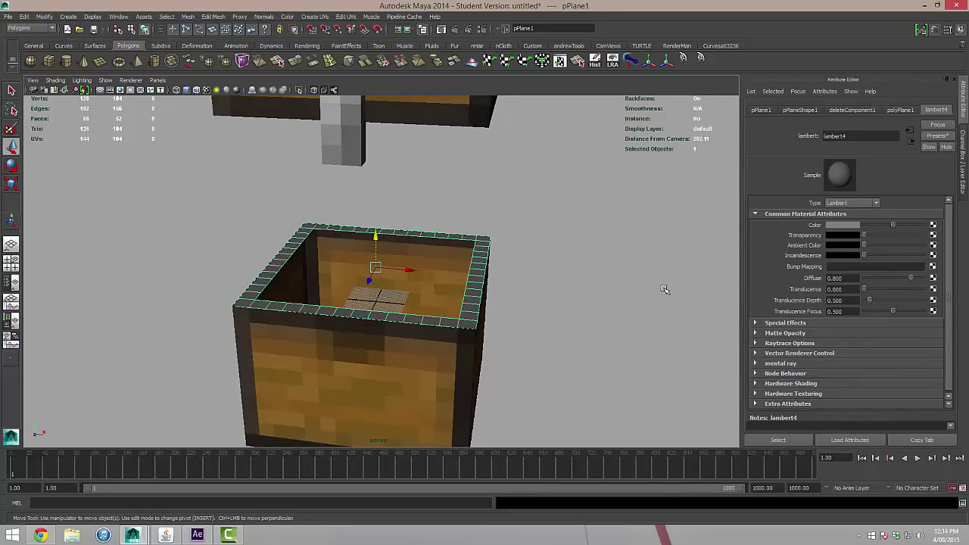
{"action": "left_click", "coordinate": [837, 226]}
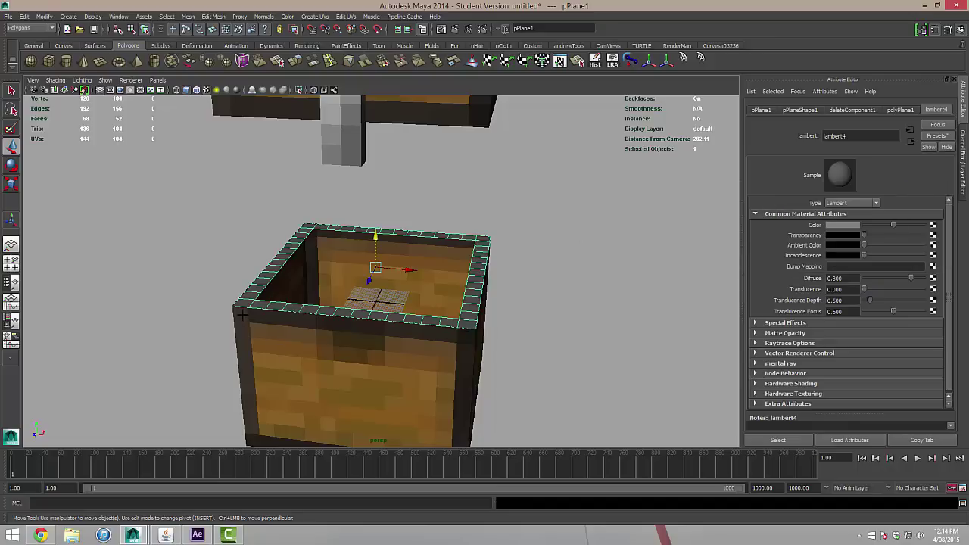
{"action": "left_click", "coordinate": [545, 342]}
{"action": "scroll", "coordinate": [534, 313], "scroll_direction": "down", "scroll_amount": 2}
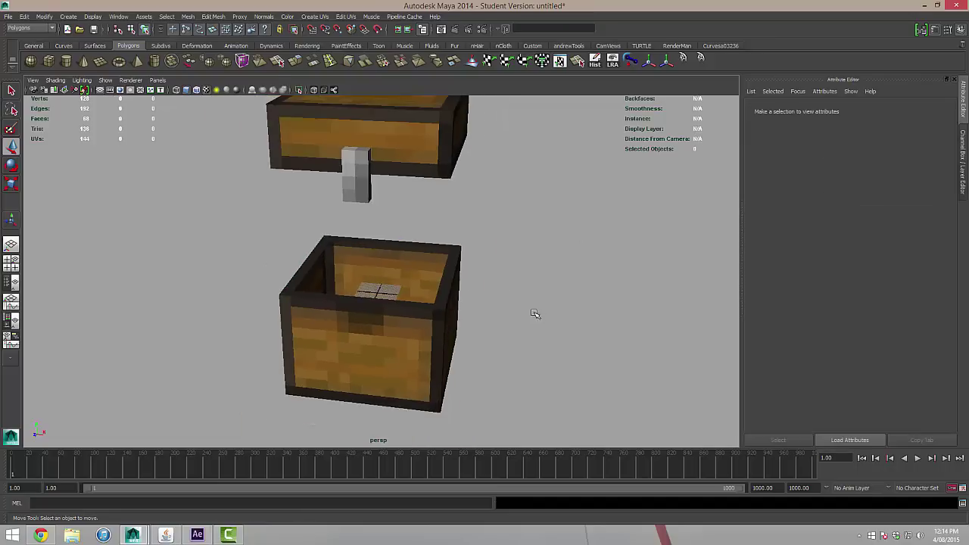
Freeze the transformations of the rim plane on top of the chest's base and deselect it.
{"action": "left_click_drag", "start_coordinate": [534, 314], "coordinate": [389, 248], "text": "alt"}
{"action": "scroll", "coordinate": [393, 302], "scroll_direction": "up", "scroll_amount": 3}
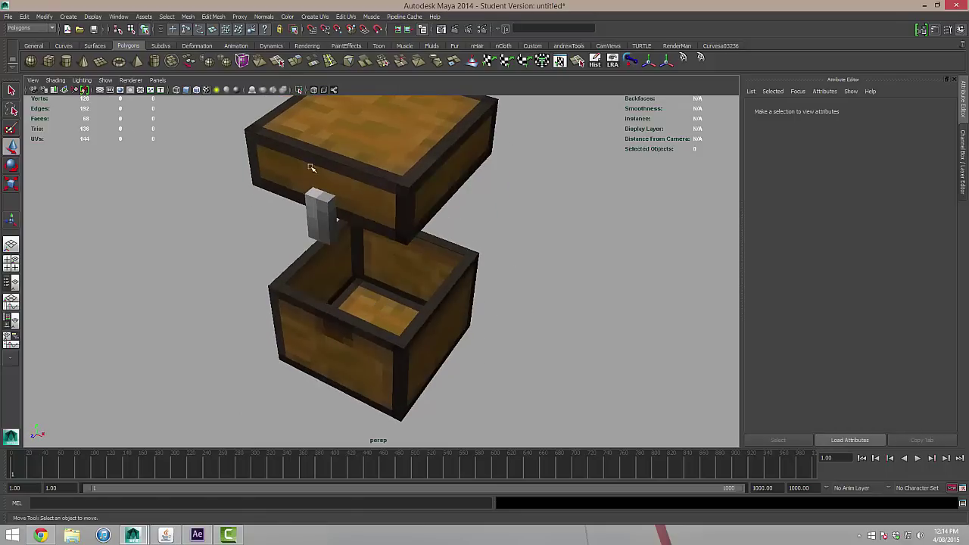
{"action": "left_click_drag", "start_coordinate": [318, 166], "coordinate": [545, 305], "text": "alt"}
{"action": "scroll", "coordinate": [492, 282], "scroll_direction": "up", "scroll_amount": 4}
{"action": "left_click", "coordinate": [492, 283]}
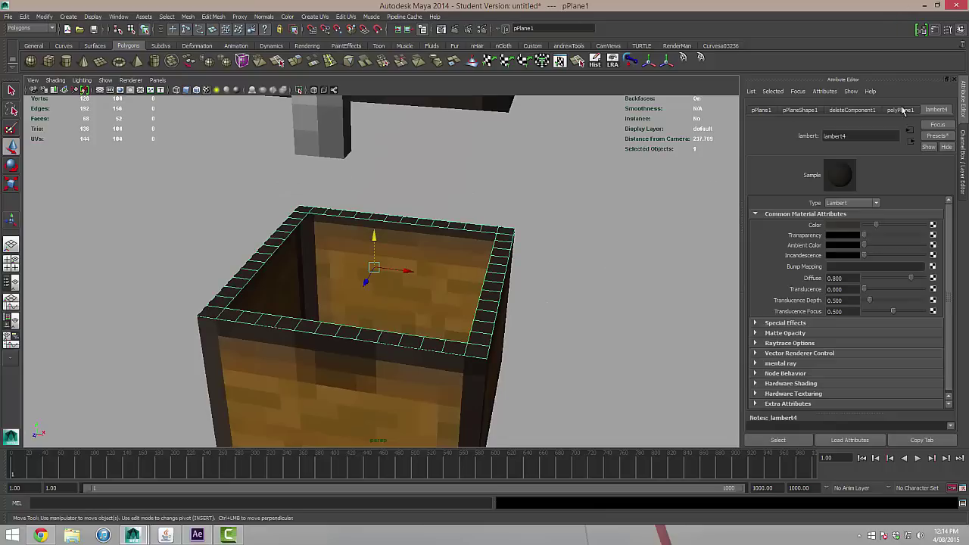
{"action": "left_click", "coordinate": [964, 149]}
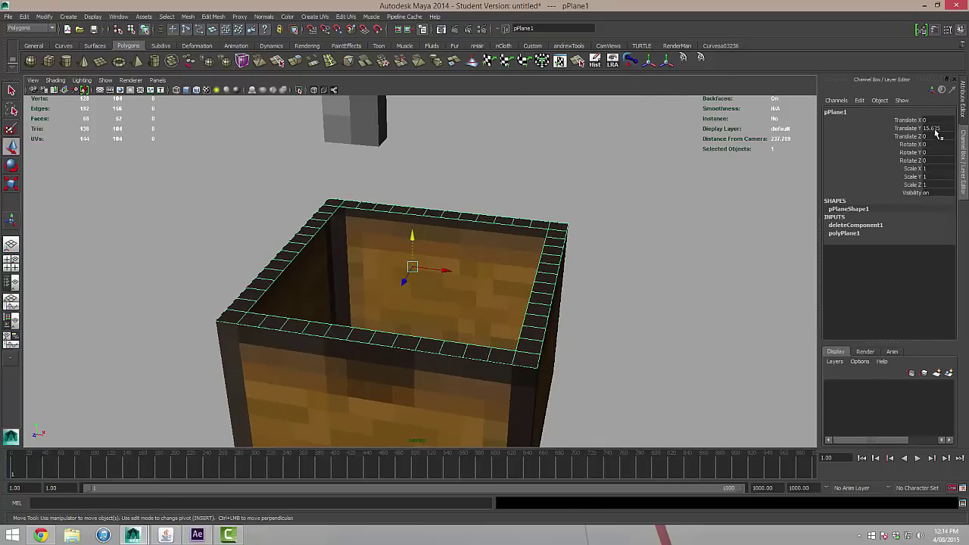
{"action": "key", "text": "ctrl+z"}
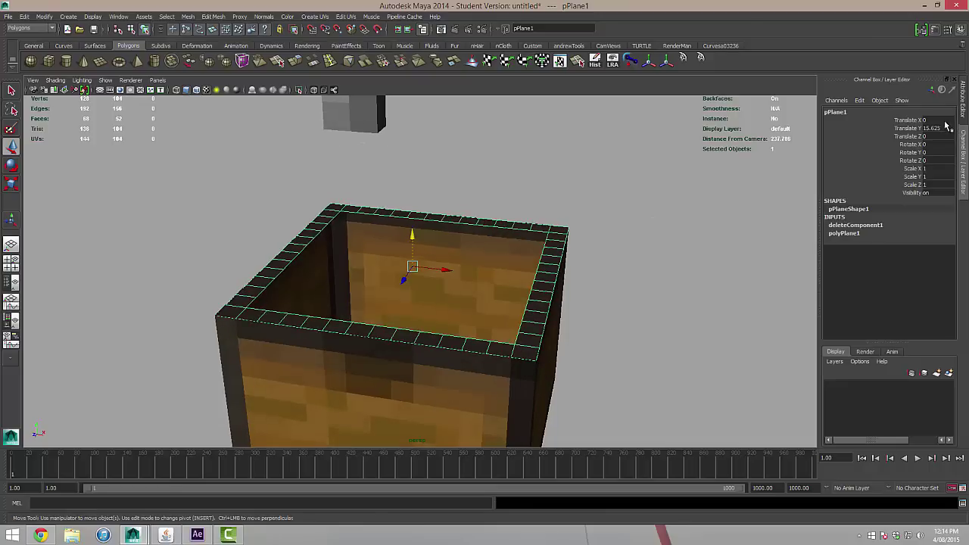
{"action": "left_click", "coordinate": [45, 17]}
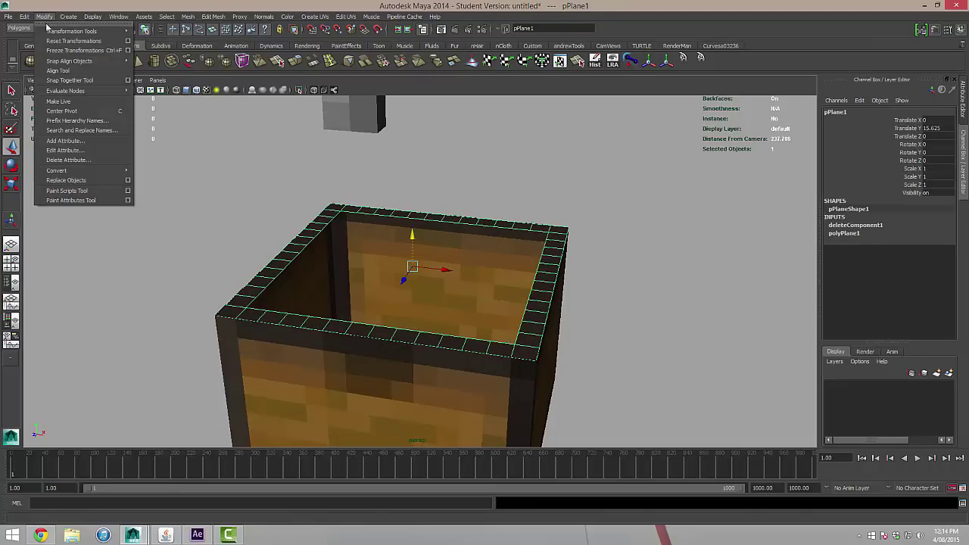
{"action": "left_click", "coordinate": [74, 51]}
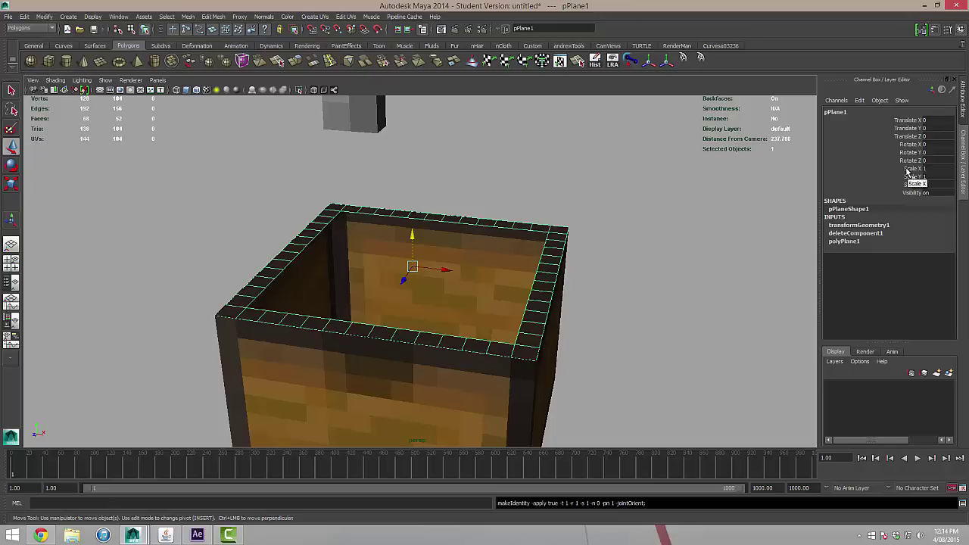
{"action": "left_click", "coordinate": [586, 219]}
{"action": "left_click_drag", "start_coordinate": [586, 220], "coordinate": [545, 222], "text": "alt"}
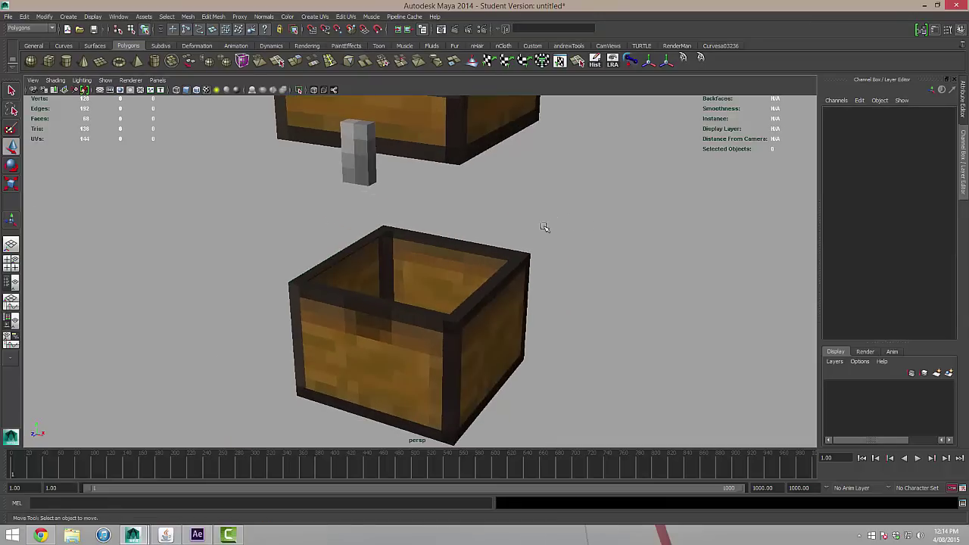
Duplicate the base's rim plane and raise the copy about 51.6 units, to just below the lid.
{"action": "left_click", "coordinate": [512, 268]}
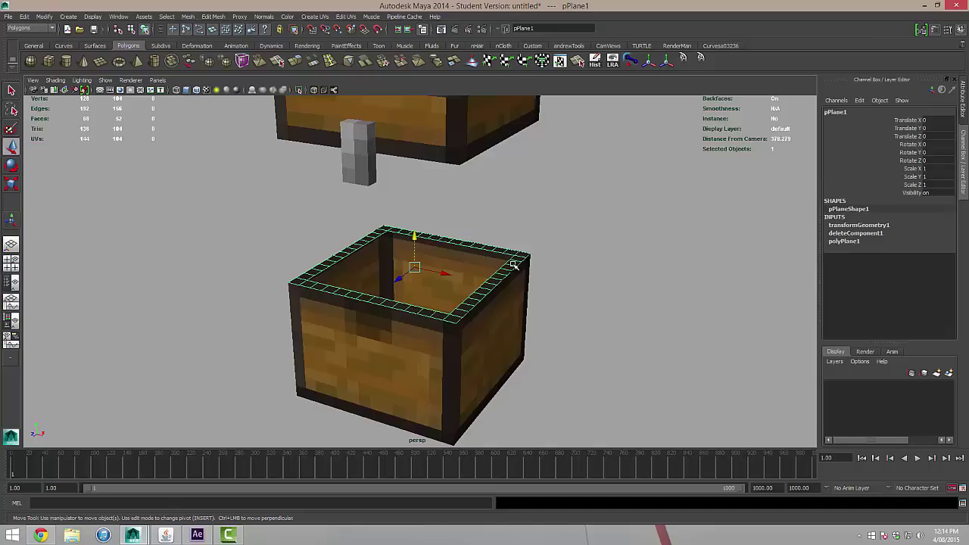
{"action": "key", "text": "ctrl+d"}
{"action": "left_click_drag", "start_coordinate": [414, 237], "coordinate": [414, 133]}
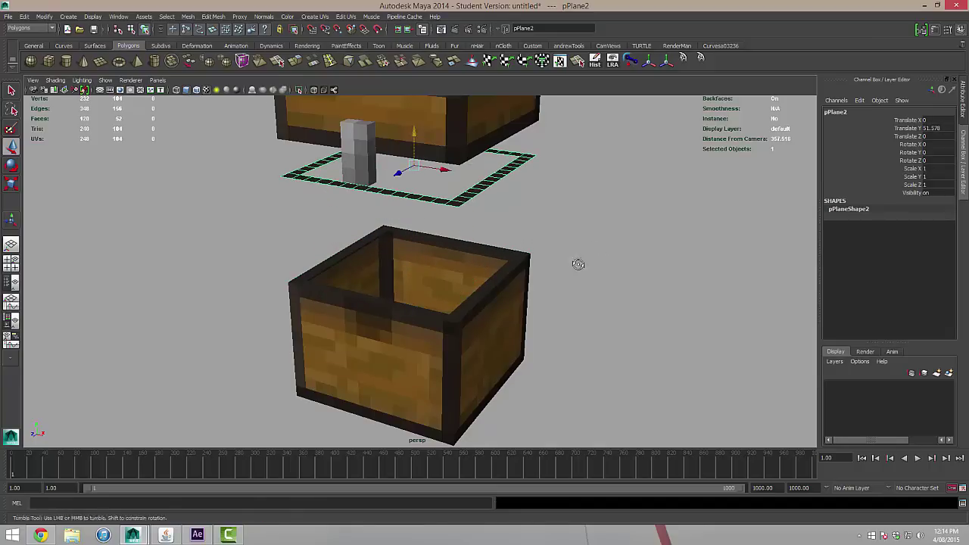
Combine the original rim plane with the chest's base into one mesh.
{"action": "left_click_drag", "start_coordinate": [575, 264], "coordinate": [512, 281], "text": "alt"}
{"action": "left_click", "coordinate": [499, 281]}
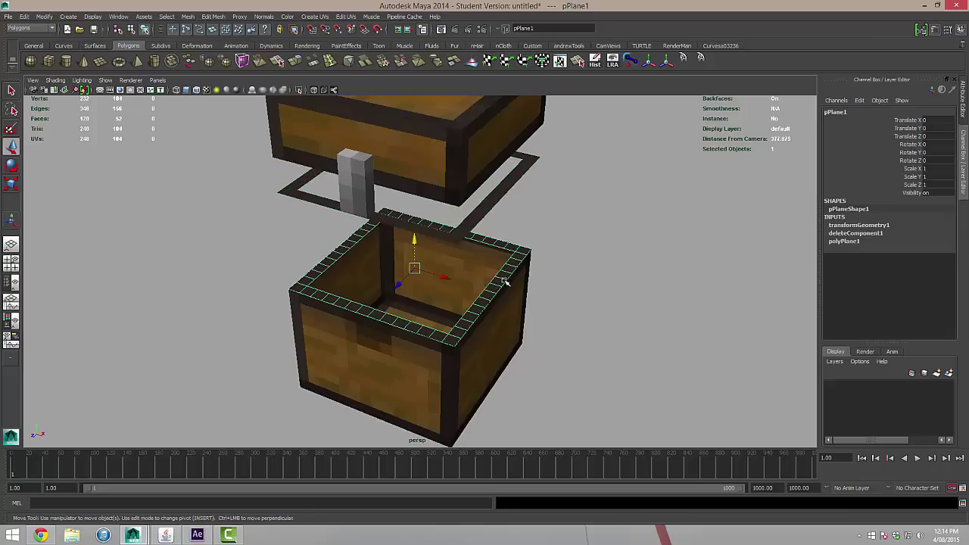
{"action": "left_click", "coordinate": [393, 367], "text": "shift"}
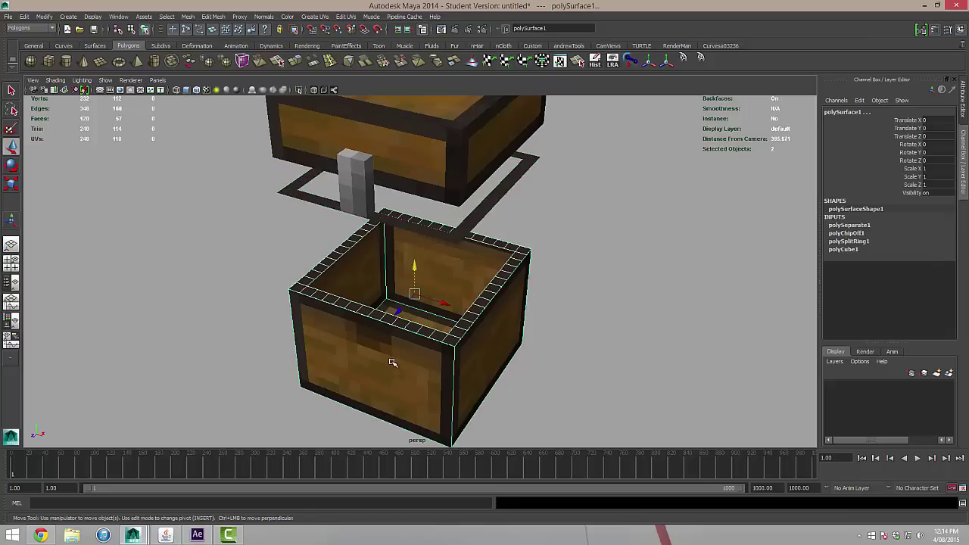
{"action": "left_click_drag", "start_coordinate": [502, 381], "coordinate": [558, 359], "text": "alt"}
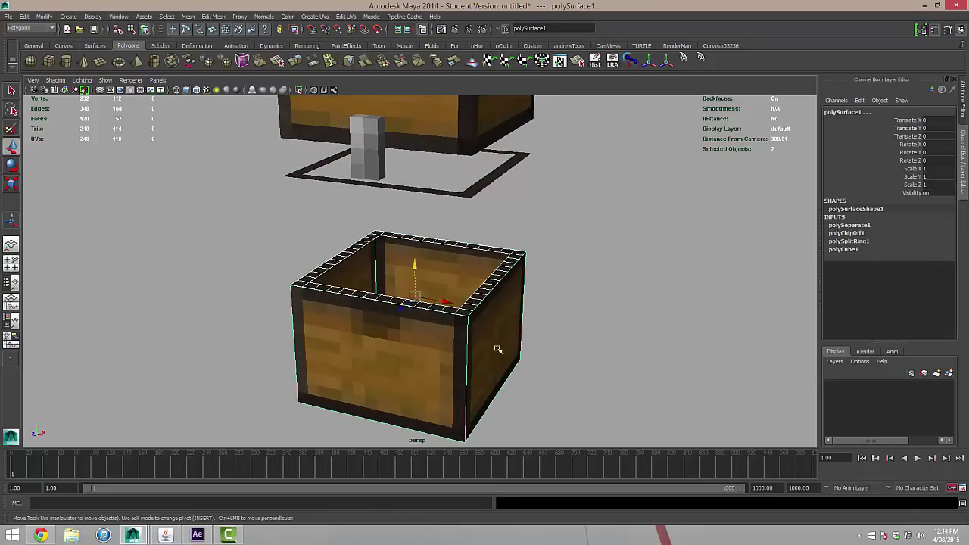
{"action": "left_click", "coordinate": [187, 18]}
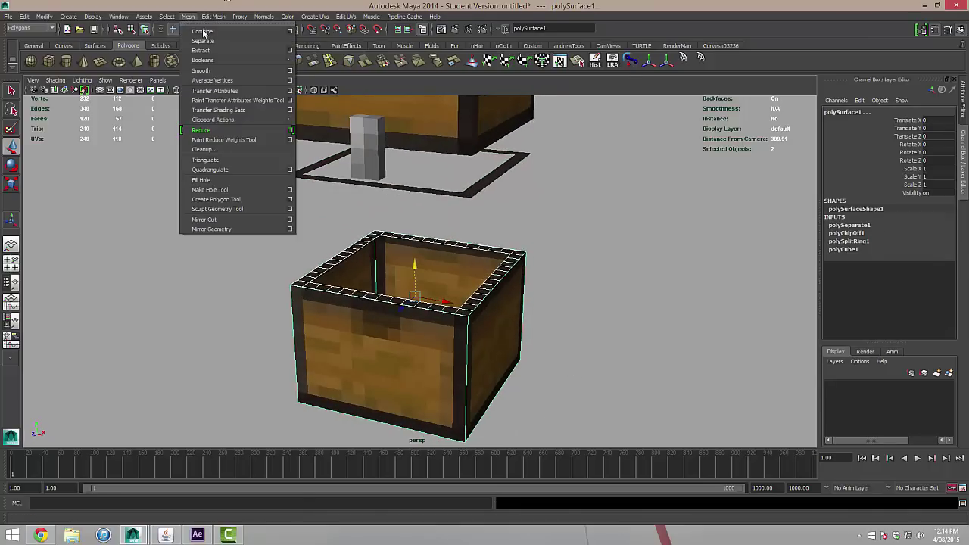
{"action": "left_click", "coordinate": [204, 33]}
{"action": "mouse_move", "coordinate": [568, 300]}
{"action": "left_mouse_down", "text": "alt"}
{"action": "mouse_move", "coordinate": [576, 302]}
{"action": "mouse_move", "coordinate": [558, 305]}
{"action": "left_mouse_up", "text": "alt"}
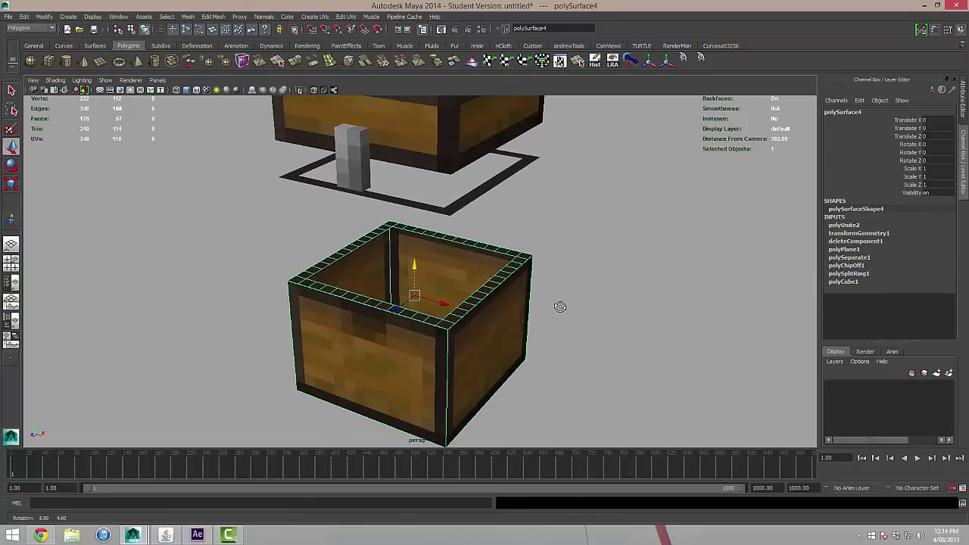
Select the lid together with the duplicated rim and set their Translate X, Y and Z to 0.
{"action": "left_click_drag", "start_coordinate": [560, 225], "coordinate": [506, 249], "text": "alt"}
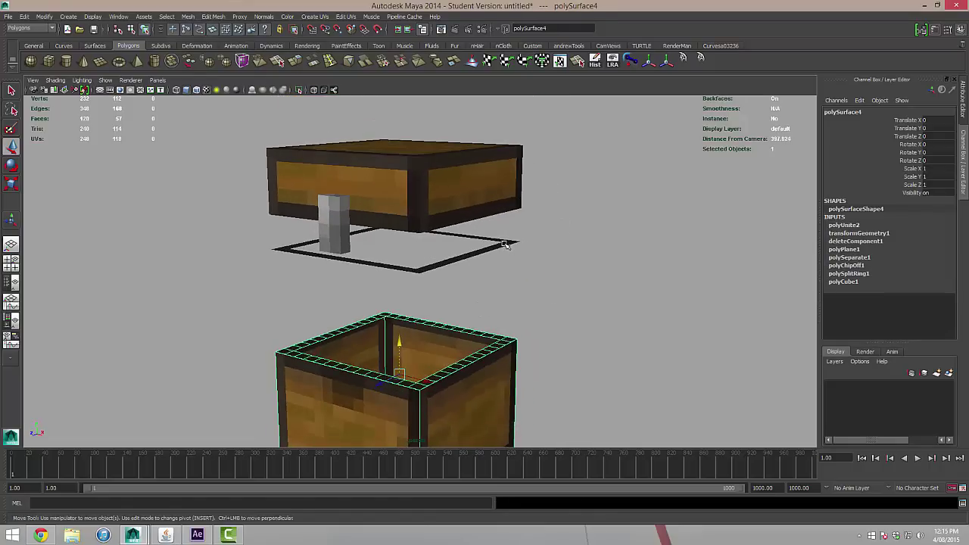
{"action": "left_click", "coordinate": [506, 244]}
{"action": "left_click", "coordinate": [499, 182]}
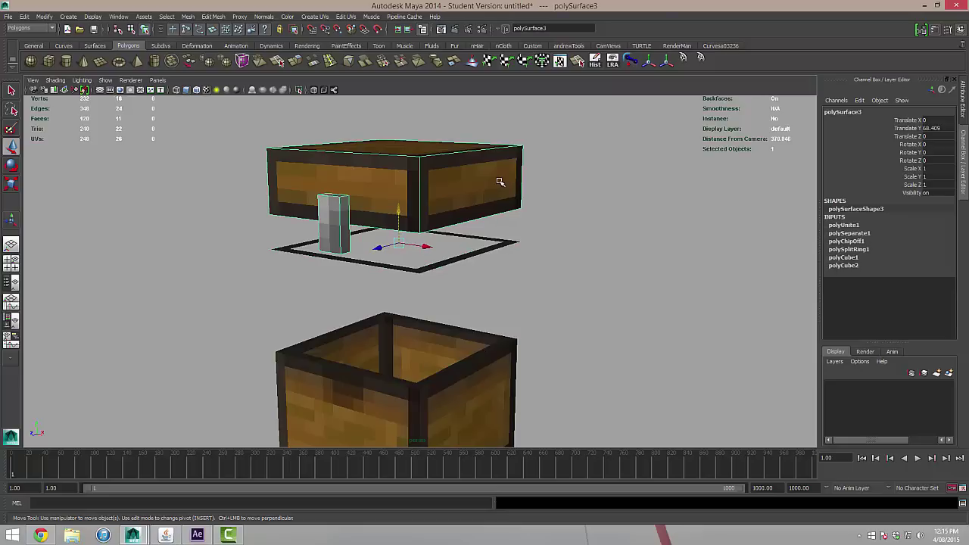
{"action": "left_click", "coordinate": [499, 244], "text": "shift"}
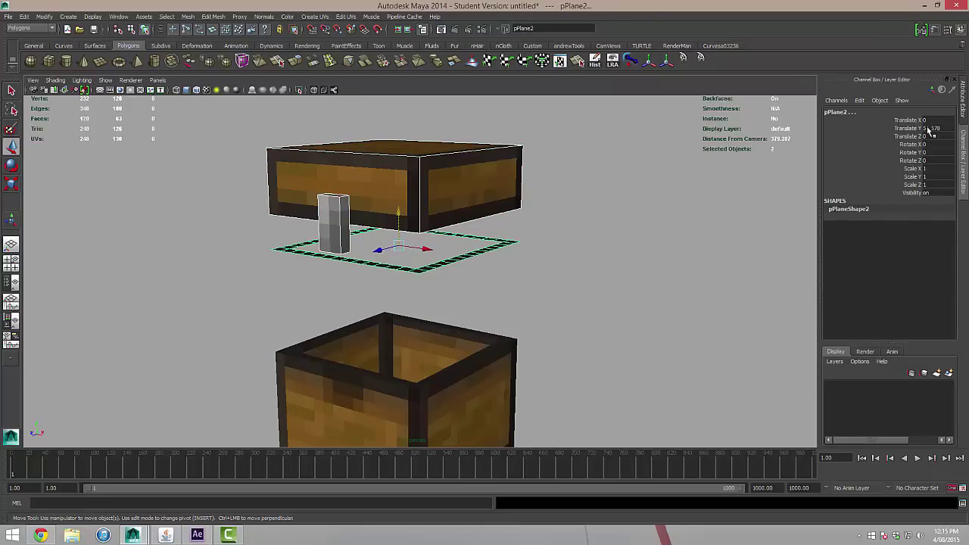
{"action": "left_click_drag", "start_coordinate": [933, 122], "coordinate": [935, 137]}
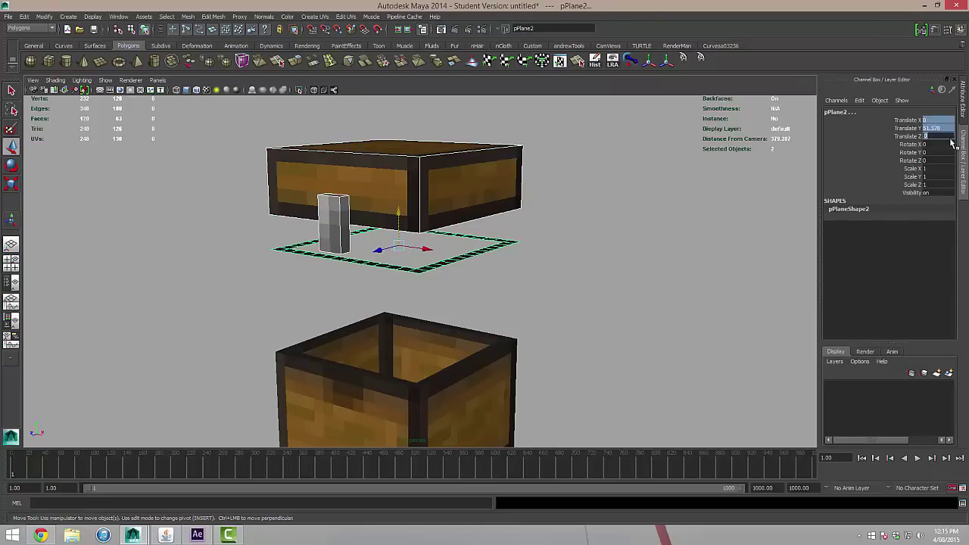
{"action": "type", "text": "0"}
{"action": "key", "text": "Return"}
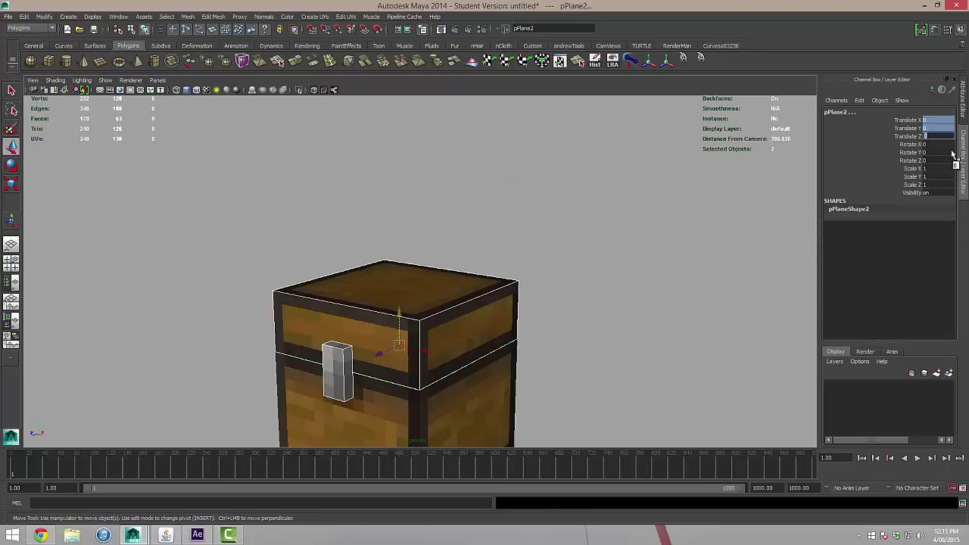
{"action": "key", "text": "f"}
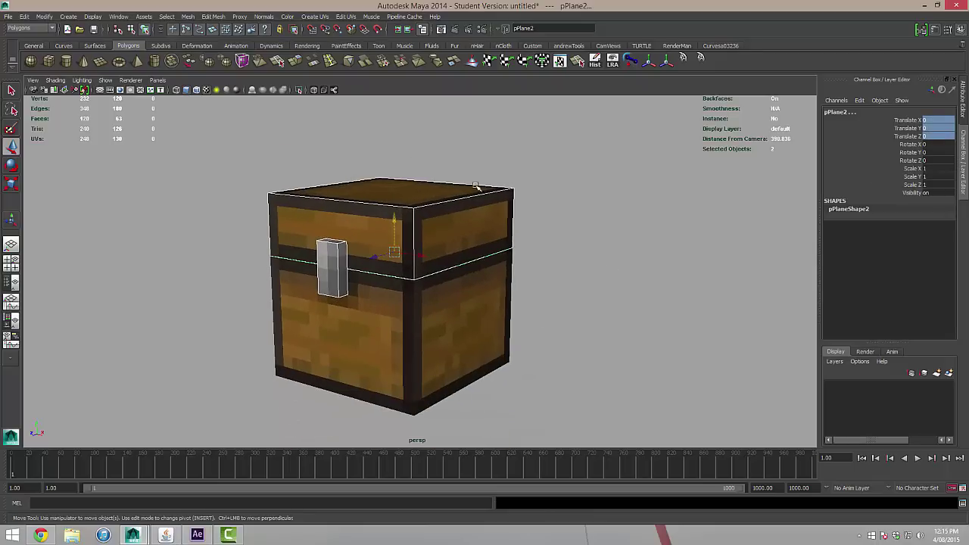
Combine the lid and the duplicated rim into one mesh.
{"action": "left_click", "coordinate": [188, 16]}
{"action": "left_click", "coordinate": [203, 32]}
{"action": "left_click_drag", "start_coordinate": [552, 236], "coordinate": [580, 238], "text": "alt"}
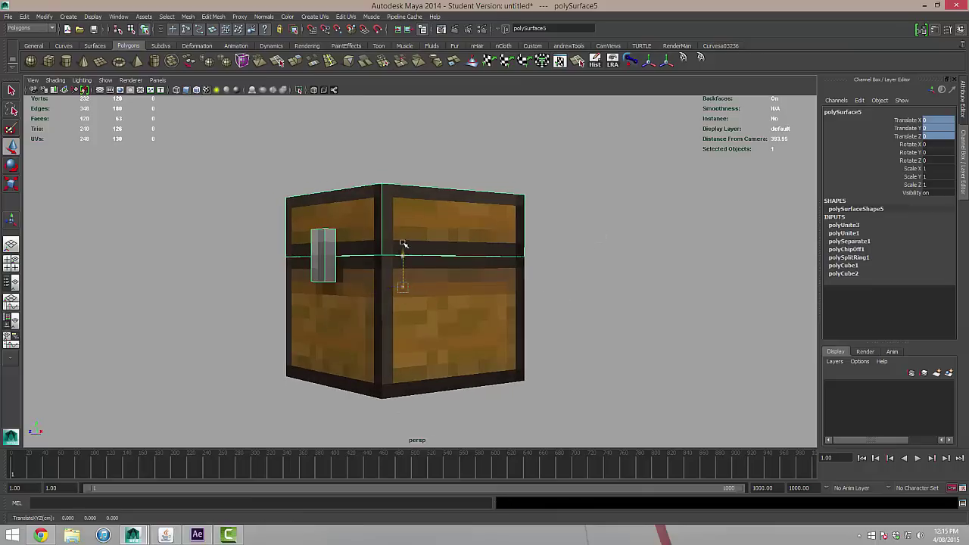
Lift the combined lid about 38 units to inspect both rims, and reset its Translate Y to 0.
{"action": "left_click_drag", "start_coordinate": [406, 253], "coordinate": [554, 227]}
{"action": "left_click", "coordinate": [596, 232]}
{"action": "key", "text": "ctrl+z"}
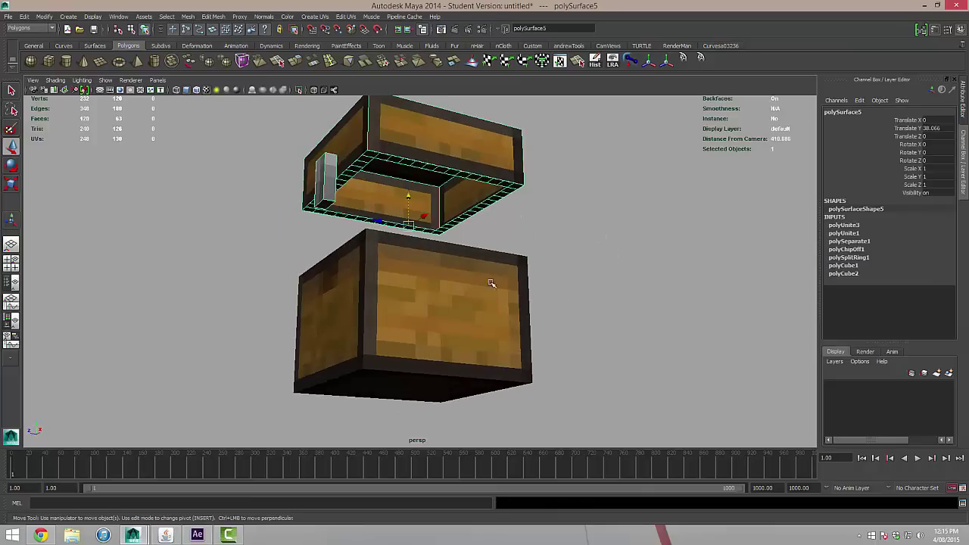
{"action": "key", "text": "ctrl+z"}
{"action": "key", "text": "ctrl+z"}
{"action": "key", "text": "ctrl+z"}
{"action": "key", "text": "ctrl+z"}
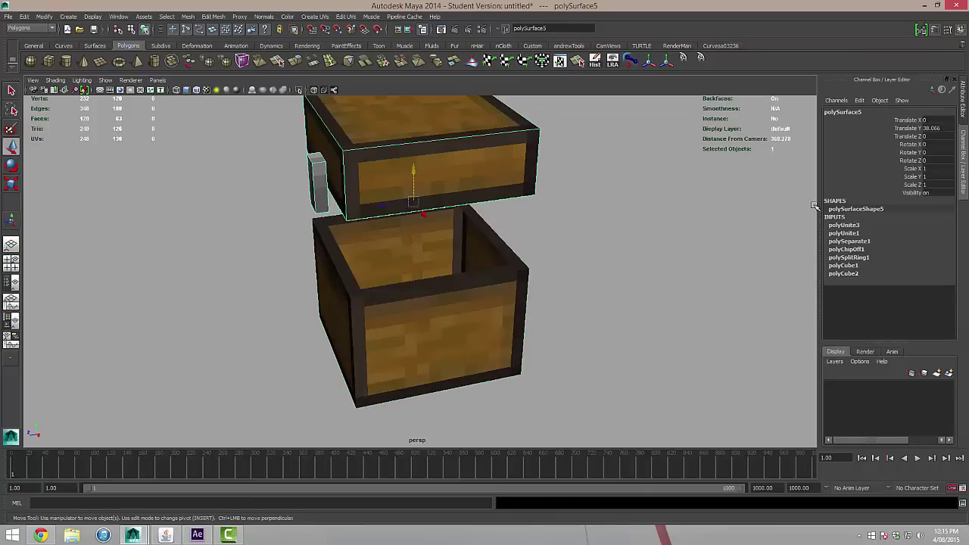
{"action": "double_click", "coordinate": [933, 128]}
{"action": "type", "text": "0"}
{"action": "key", "text": "Return"}
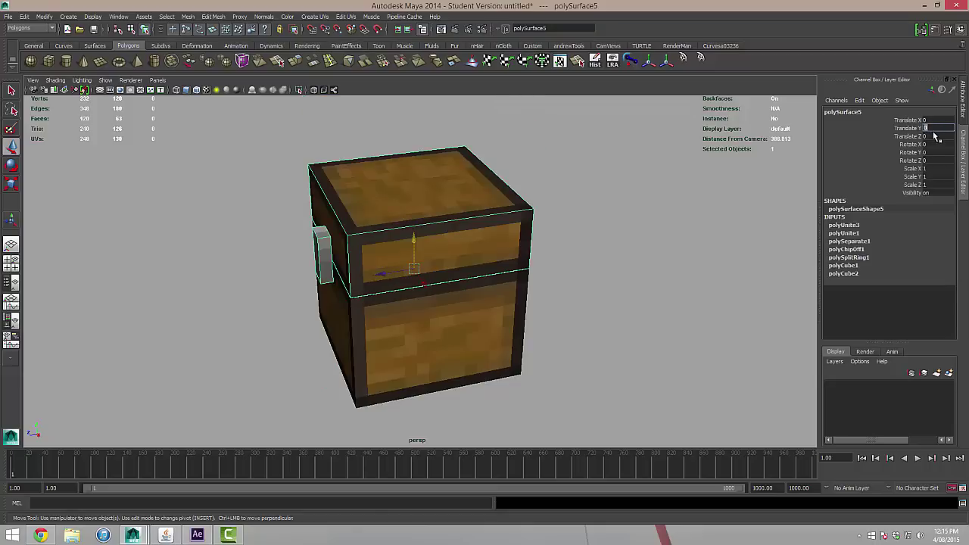
{"action": "left_click_drag", "start_coordinate": [680, 346], "coordinate": [707, 337], "text": "alt"}
{"action": "left_click_drag", "start_coordinate": [616, 338], "coordinate": [623, 330], "text": "alt"}
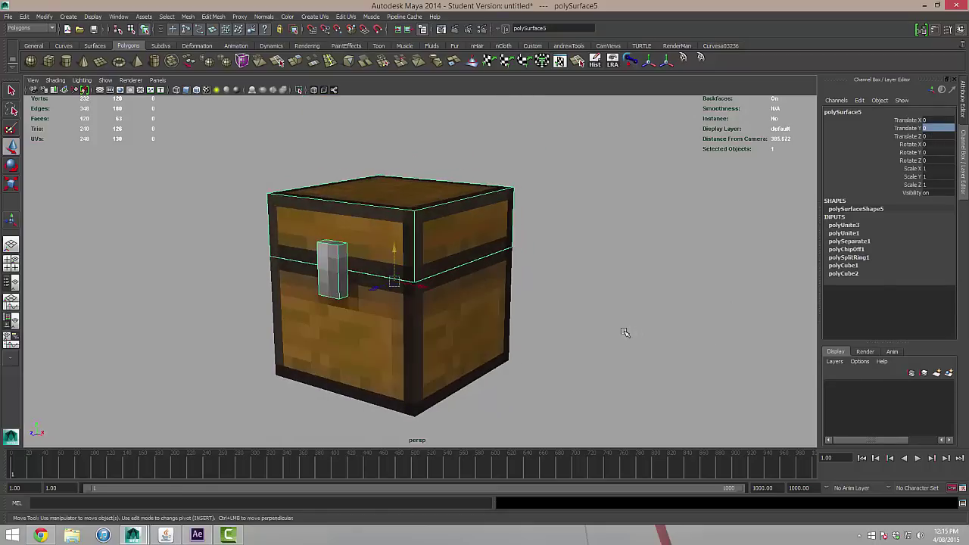
Select the chest's lid and delete its construction history.
{"action": "left_click", "coordinate": [566, 275]}
{"action": "left_click", "coordinate": [440, 259]}
{"action": "left_click", "coordinate": [606, 303]}
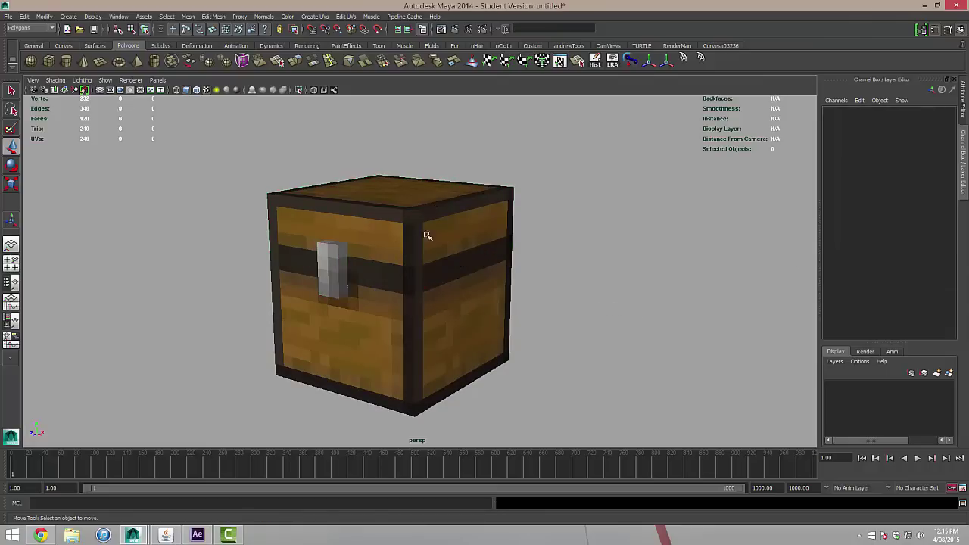
{"action": "left_click", "coordinate": [406, 216]}
{"action": "left_click", "coordinate": [26, 16]}
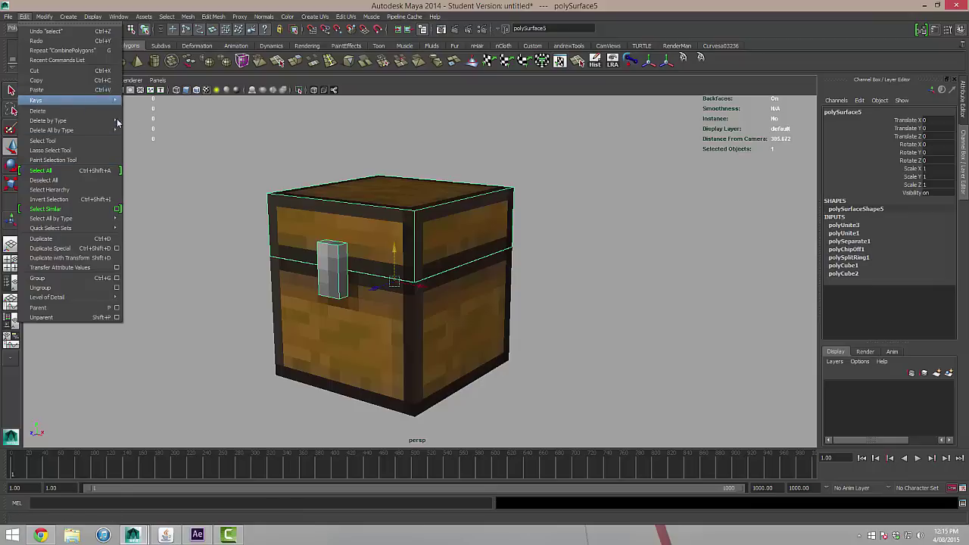
{"action": "mouse_move", "coordinate": [114, 120]}
{"action": "left_click", "coordinate": [144, 125]}
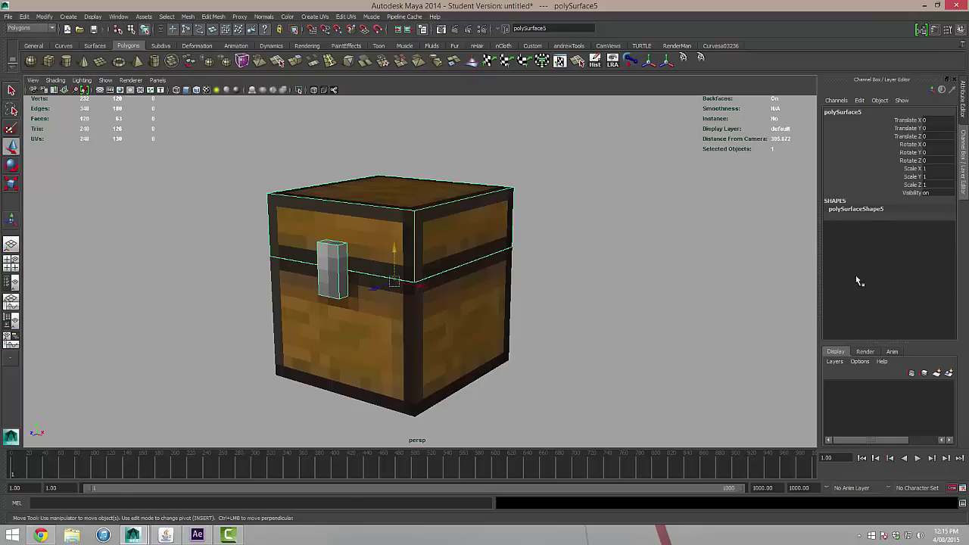
Delete the construction history of the chest's base and deselect it.
{"action": "left_click", "coordinate": [440, 313]}
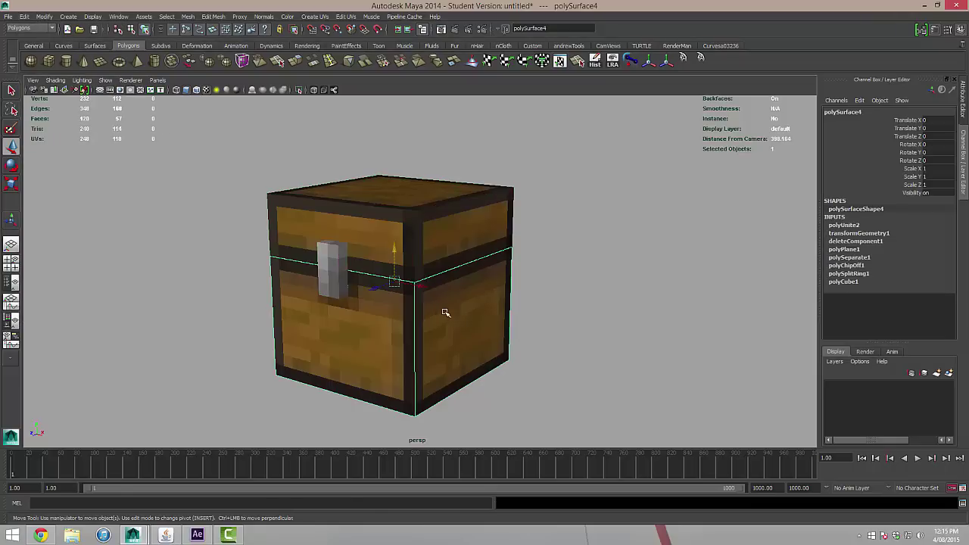
{"action": "left_click", "coordinate": [29, 17]}
{"action": "mouse_move", "coordinate": [106, 120]}
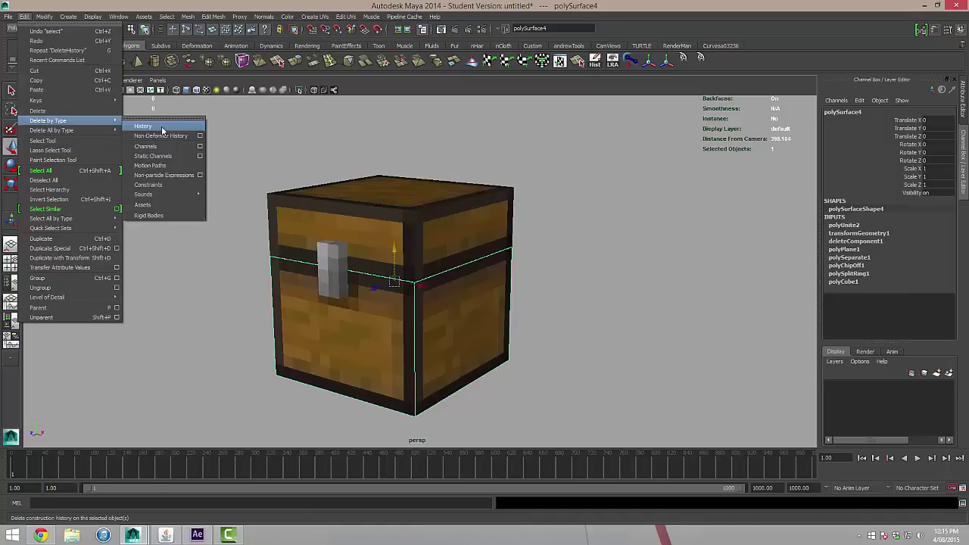
{"action": "left_click", "coordinate": [162, 128]}
{"action": "left_click", "coordinate": [516, 212]}
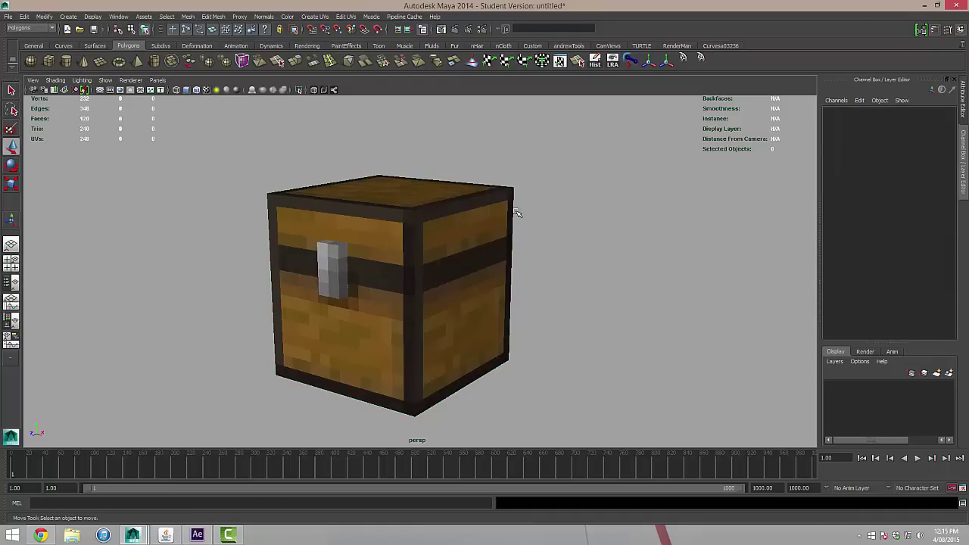
Snap the pivot of the chest's lid to the middle of its lower back edge, as a hinge point.
{"action": "left_click_drag", "start_coordinate": [530, 272], "coordinate": [586, 283], "text": "alt"}
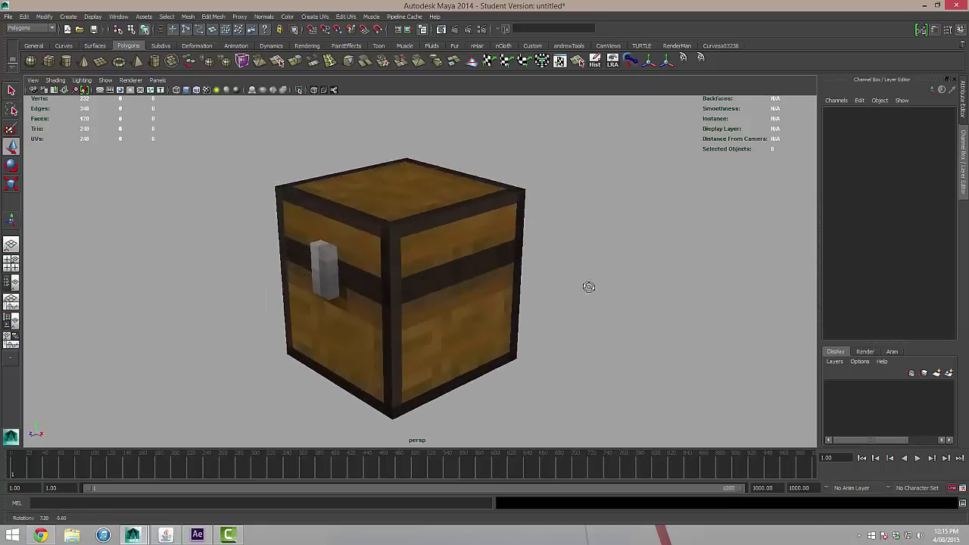
{"action": "left_click", "coordinate": [506, 235]}
{"action": "left_click_drag", "start_coordinate": [588, 243], "coordinate": [547, 242], "text": "alt"}
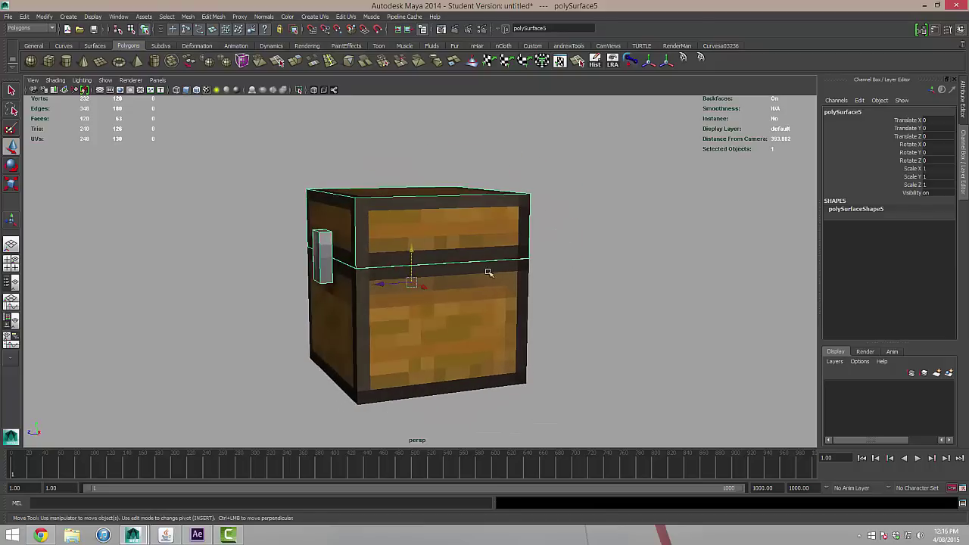
{"action": "left_click_drag", "start_coordinate": [488, 270], "coordinate": [468, 260], "text": "alt"}
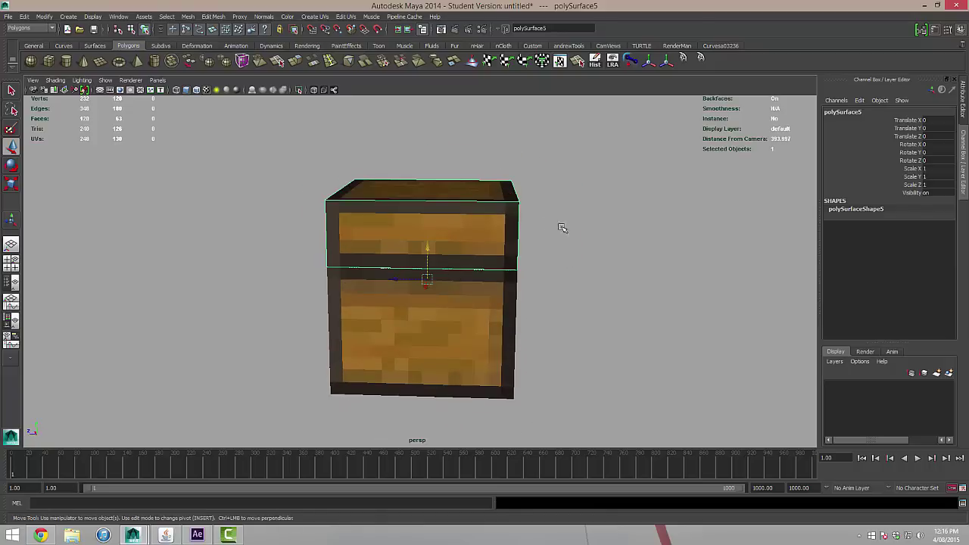
{"action": "left_click_drag", "start_coordinate": [557, 273], "coordinate": [473, 282], "text": "alt"}
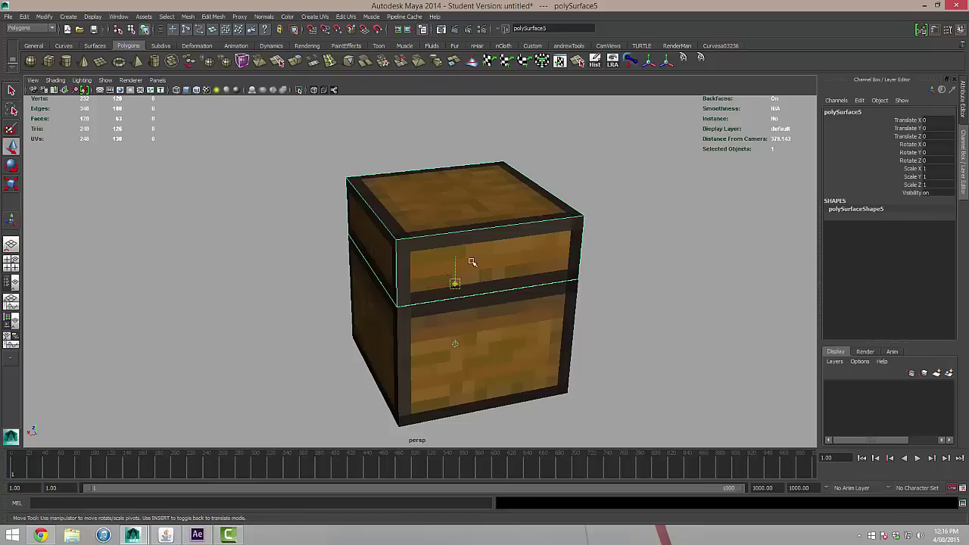
{"action": "left_click_drag", "start_coordinate": [492, 273], "coordinate": [482, 298], "text": "alt"}
{"action": "left_click_drag", "start_coordinate": [483, 302], "coordinate": [501, 337], "text": "alt"}
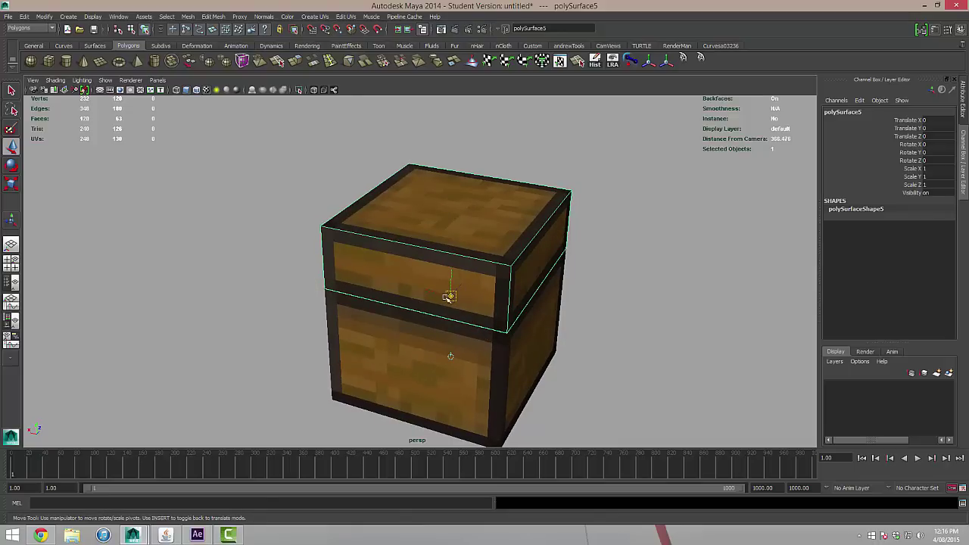
{"action": "key", "text": "v"}
{"action": "left_click_drag", "start_coordinate": [451, 296], "coordinate": [413, 312]}
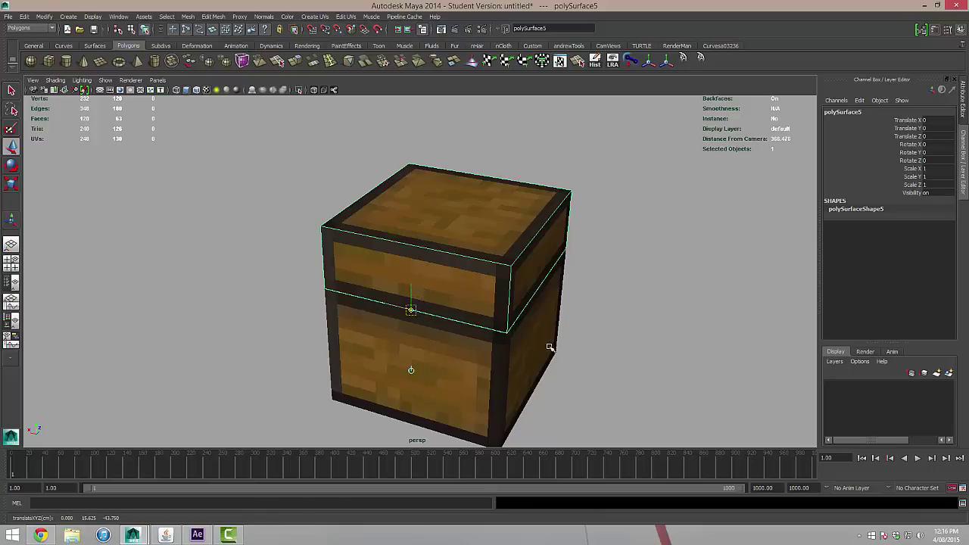
{"action": "left_click_drag", "start_coordinate": [551, 346], "coordinate": [581, 311], "text": "alt"}
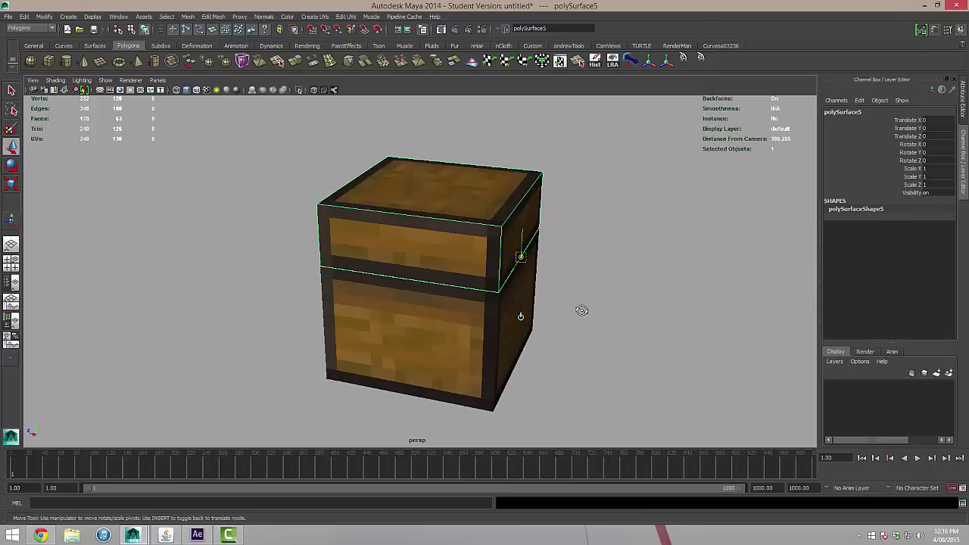
{"action": "left_click", "coordinate": [521, 257]}
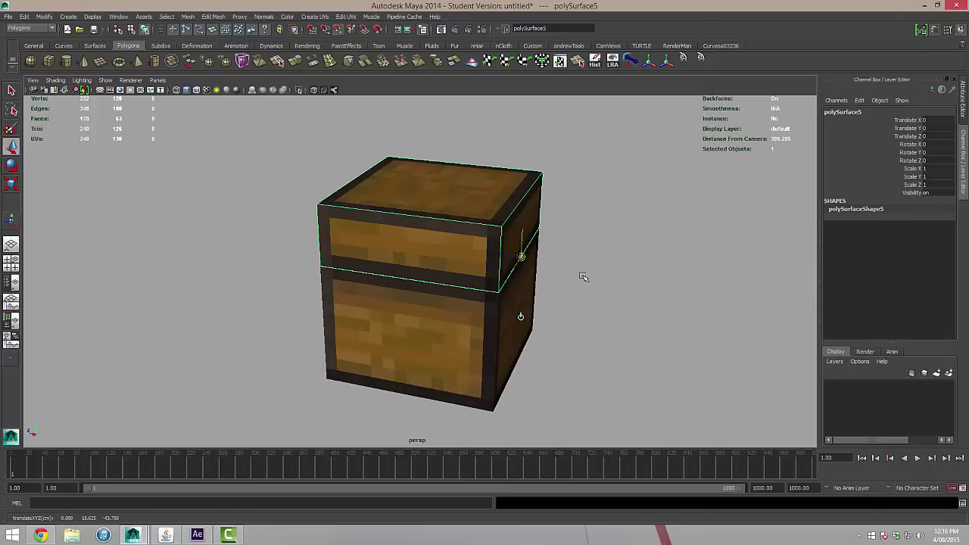
{"action": "mouse_move", "coordinate": [582, 277]}
{"action": "left_mouse_down", "text": "alt"}
{"action": "mouse_move", "coordinate": [605, 266]}
{"action": "mouse_move", "coordinate": [504, 272]}
{"action": "mouse_move", "coordinate": [501, 256]}
{"action": "mouse_move", "coordinate": [493, 265]}
{"action": "mouse_move", "coordinate": [591, 270]}
{"action": "left_mouse_up", "text": "alt"}
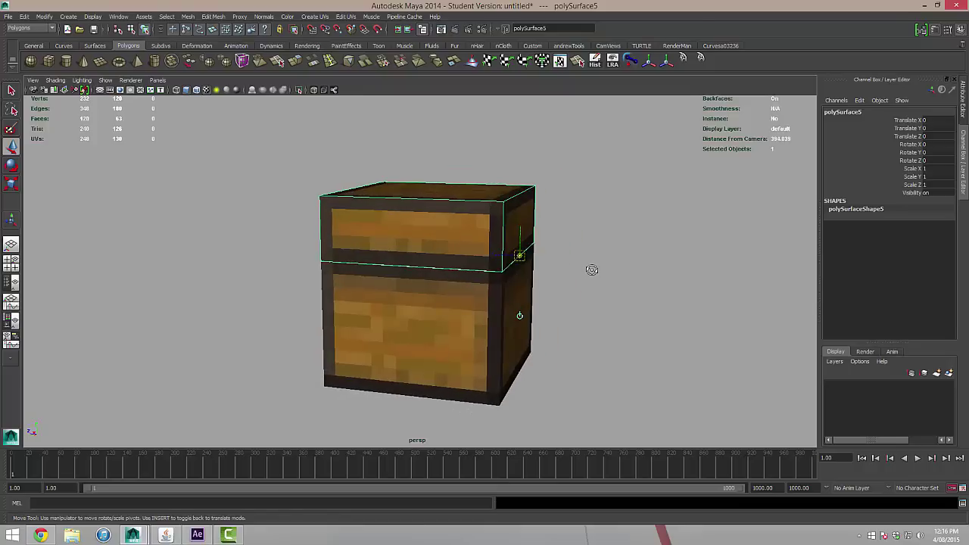
{"action": "key", "text": "Insert"}
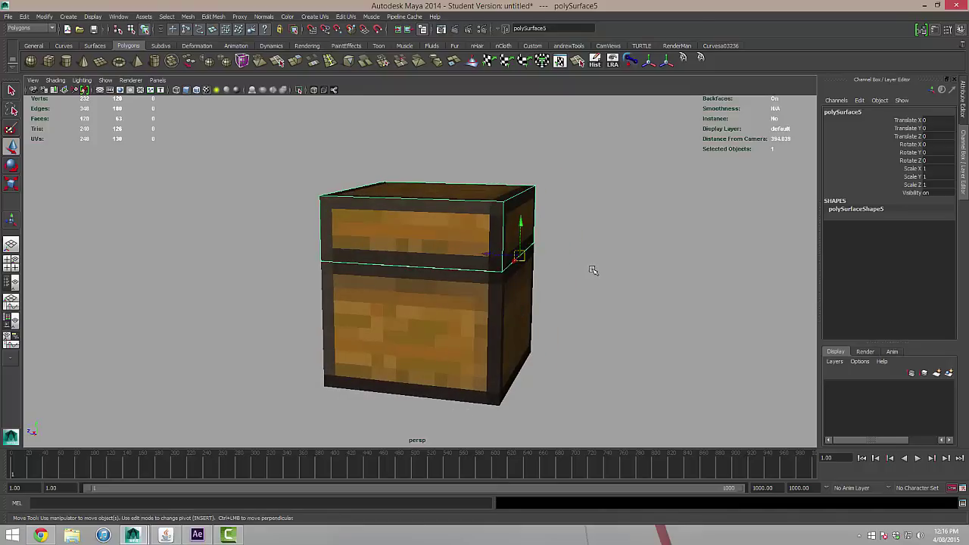
{"action": "left_click", "coordinate": [593, 270]}
Rotate the chest's lid open about -57.8 degrees around X to test its hinge pivot.
{"action": "left_click", "coordinate": [393, 220]}
{"action": "key", "text": "e"}
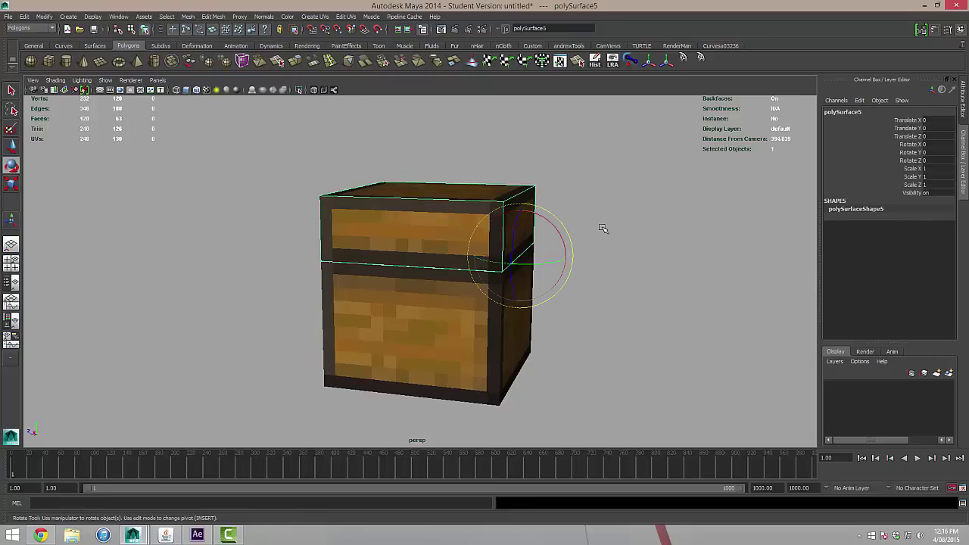
{"action": "left_click_drag", "start_coordinate": [603, 229], "coordinate": [750, 296], "text": "alt"}
{"action": "left_click", "coordinate": [605, 271]}
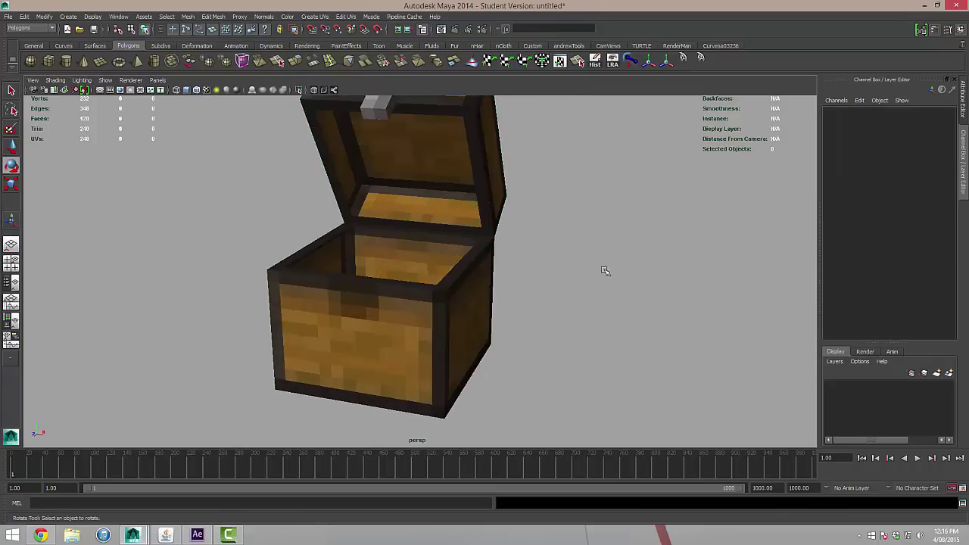
{"action": "left_click_drag", "start_coordinate": [606, 270], "coordinate": [565, 209], "text": "alt"}
{"action": "left_click", "coordinate": [451, 233]}
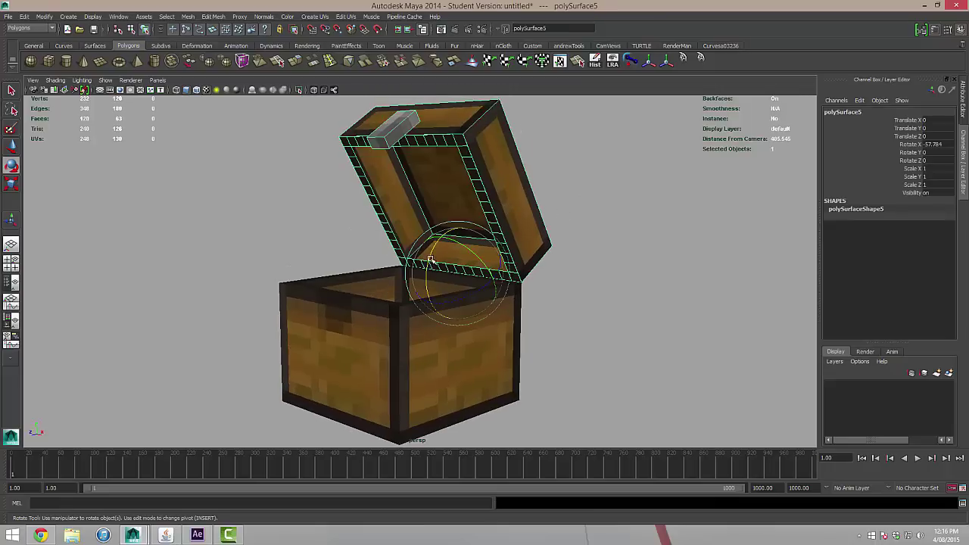
{"action": "left_click_drag", "start_coordinate": [429, 260], "coordinate": [605, 275]}
{"action": "left_click", "coordinate": [605, 275]}
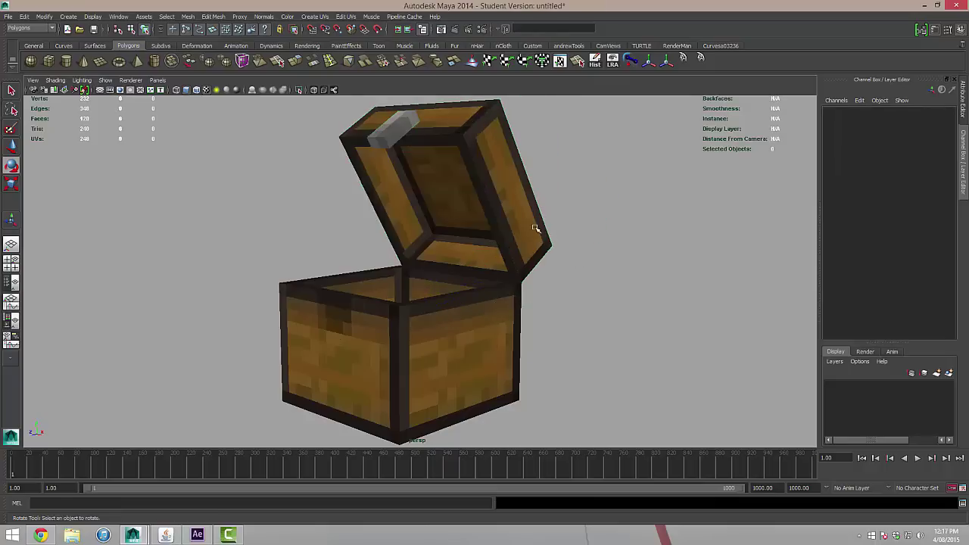
Close the chest by resetting the lid's Rotate X to 0, and deselect it.
{"action": "left_click", "coordinate": [535, 228]}
{"action": "left_click", "coordinate": [949, 143]}
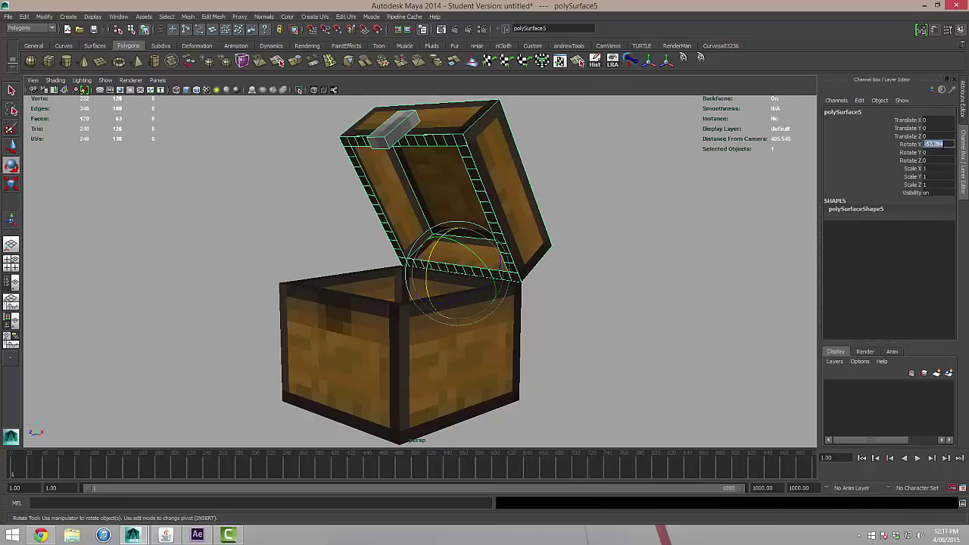
{"action": "type", "text": "0"}
{"action": "key", "text": "Return"}
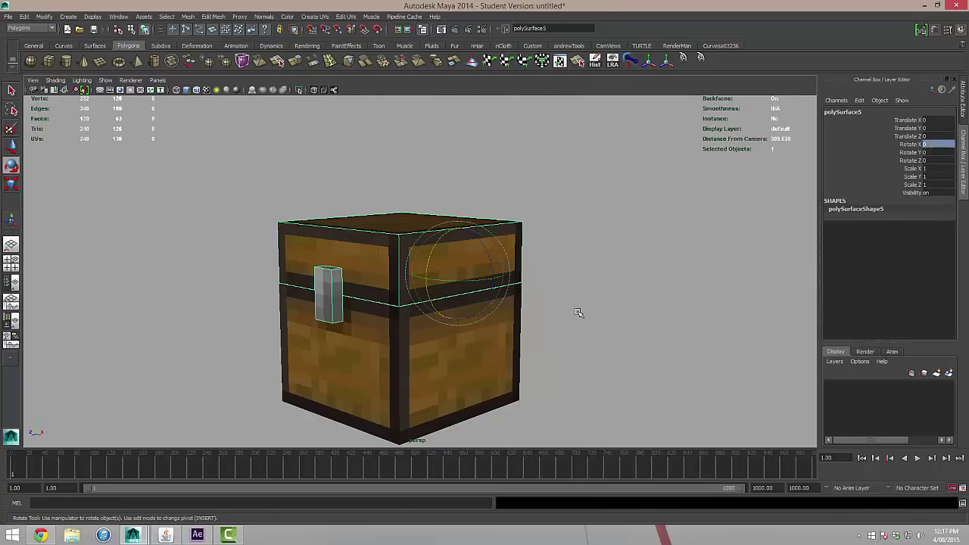
{"action": "left_click", "coordinate": [578, 316]}
Create a NURBS circle and scale it uniformly to about 85.3 so it surrounds the chest.
{"action": "scroll", "coordinate": [530, 272], "scroll_direction": "down", "scroll_amount": 3}
{"action": "left_click_drag", "start_coordinate": [532, 320], "coordinate": [574, 275], "text": "alt"}
{"action": "left_click", "coordinate": [69, 17]}
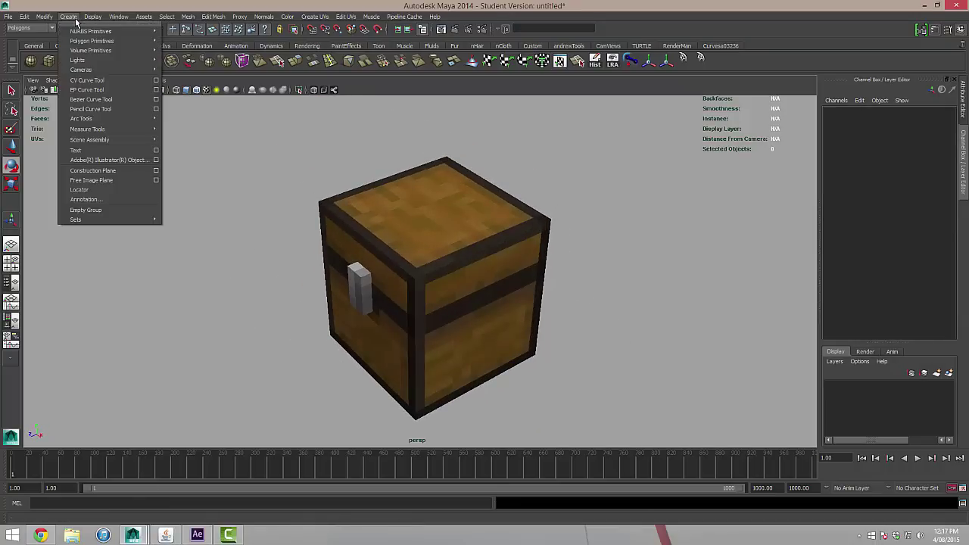
{"action": "mouse_move", "coordinate": [106, 31]}
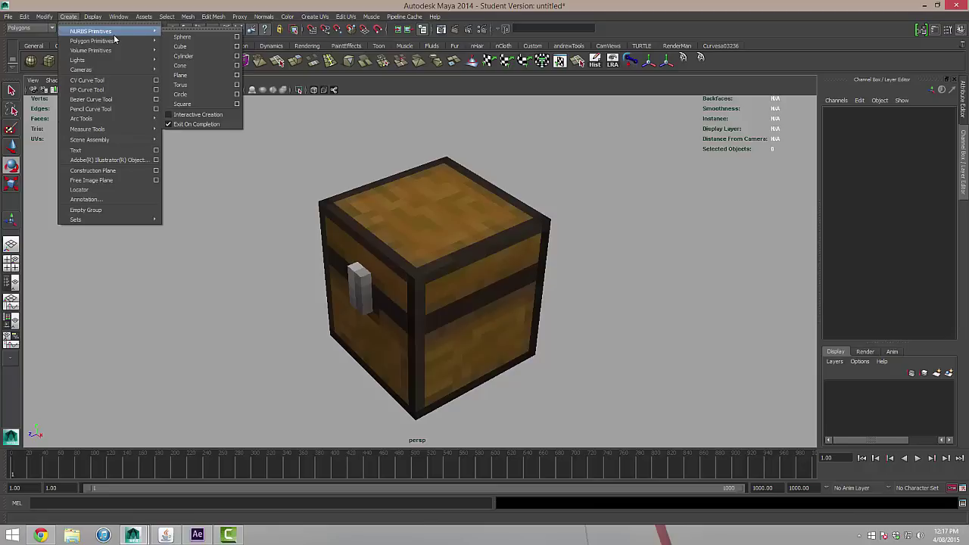
{"action": "left_click", "coordinate": [199, 94]}
{"action": "key", "text": "e"}
{"action": "left_click_drag", "start_coordinate": [583, 305], "coordinate": [606, 305], "text": "alt"}
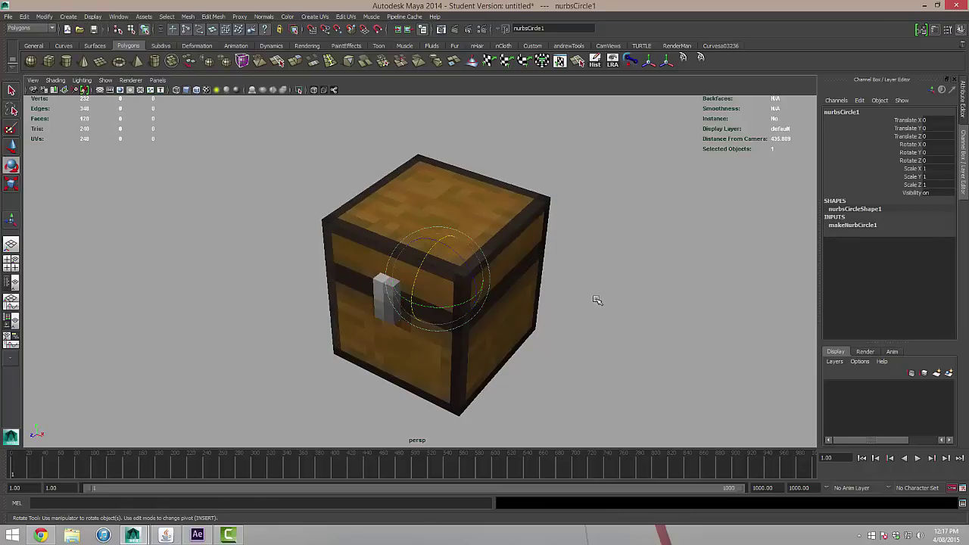
{"action": "key", "text": "r"}
{"action": "left_click_drag", "start_coordinate": [442, 279], "coordinate": [614, 313]}
{"action": "left_click", "coordinate": [617, 320]}
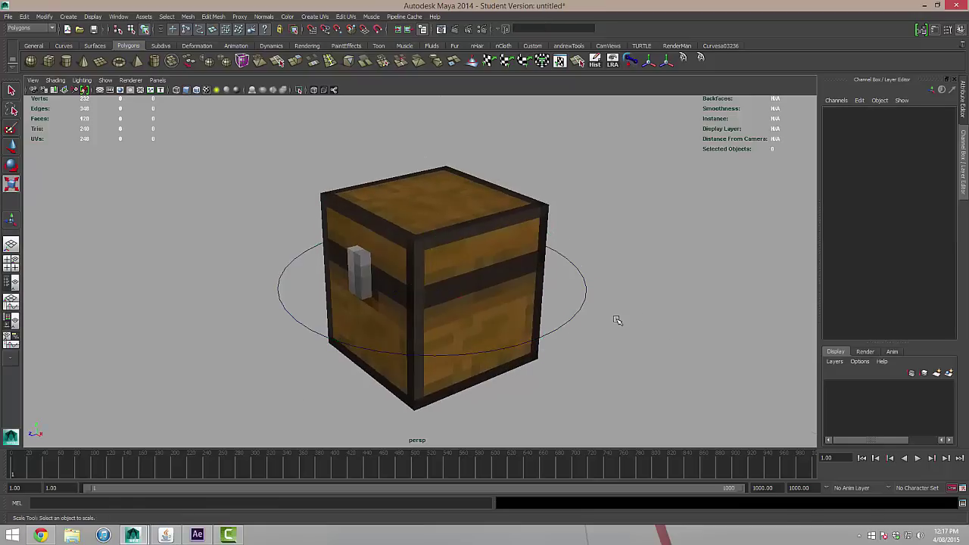
Rename the chest's lid mesh as Chest_Lid.
{"action": "left_click", "coordinate": [500, 248]}
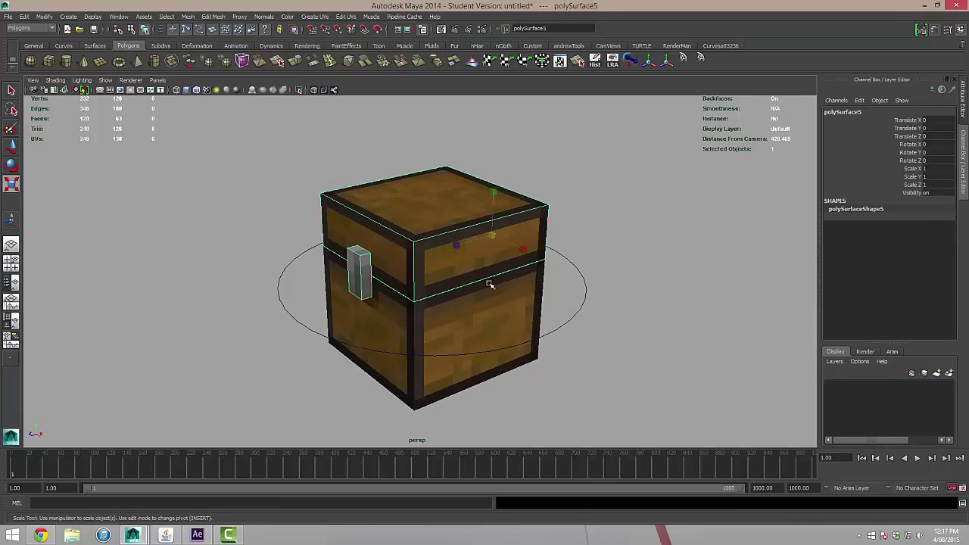
{"action": "double_click", "coordinate": [848, 113]}
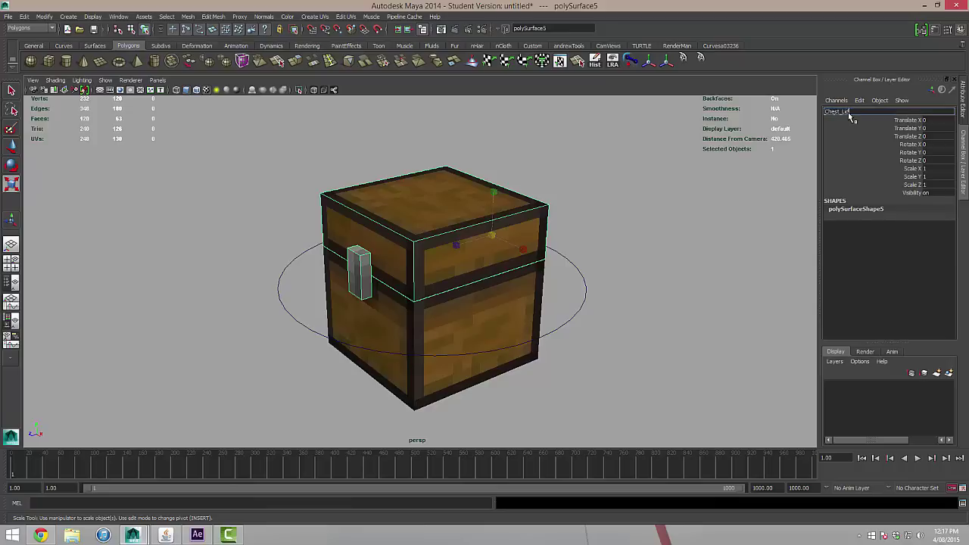
{"action": "type", "text": "Chest_Lid"}
{"action": "key", "text": "Return"}
Rename the chest's base mesh as Chest_Buttom.
{"action": "left_click", "coordinate": [513, 307]}
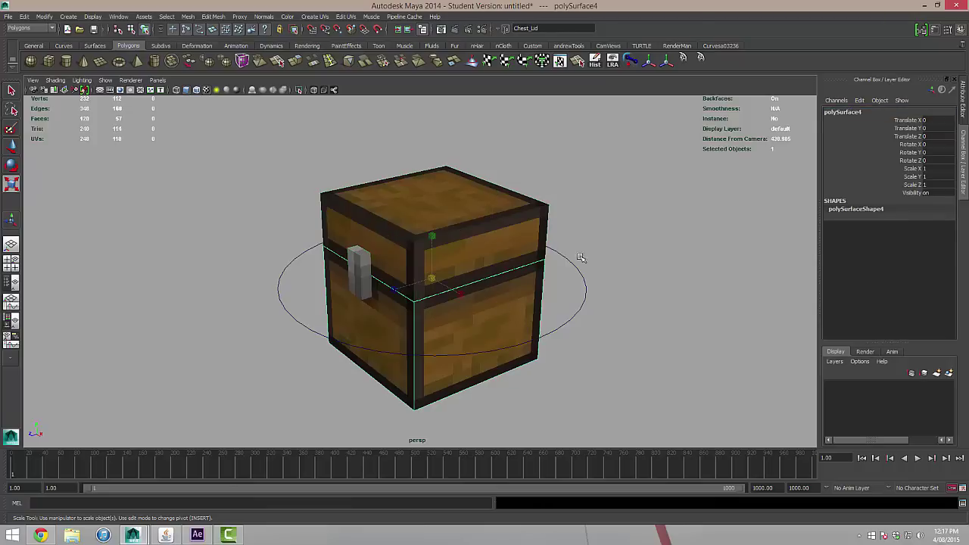
{"action": "double_click", "coordinate": [853, 112]}
{"action": "type", "text": "Chest"}
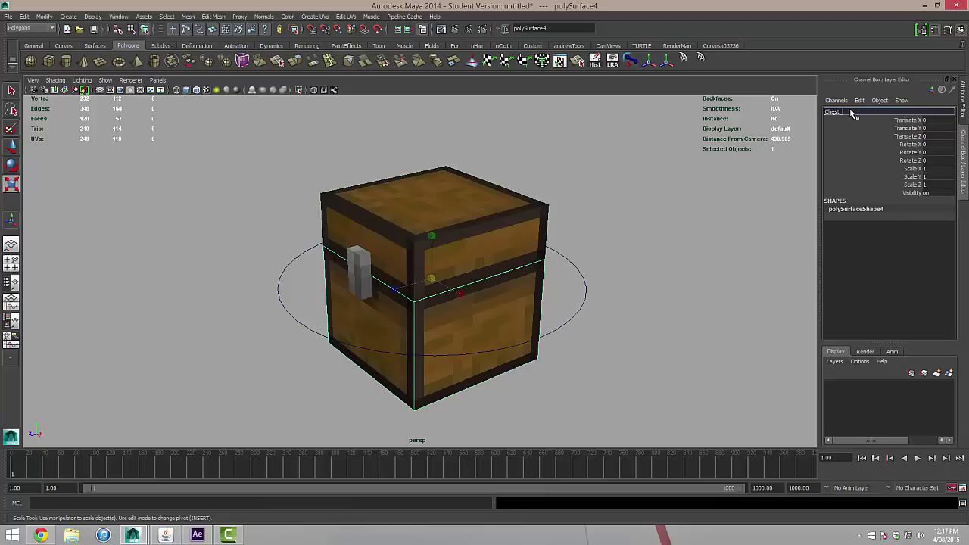
{"action": "type", "text": "_Buttom"}
{"action": "key", "text": "Return"}
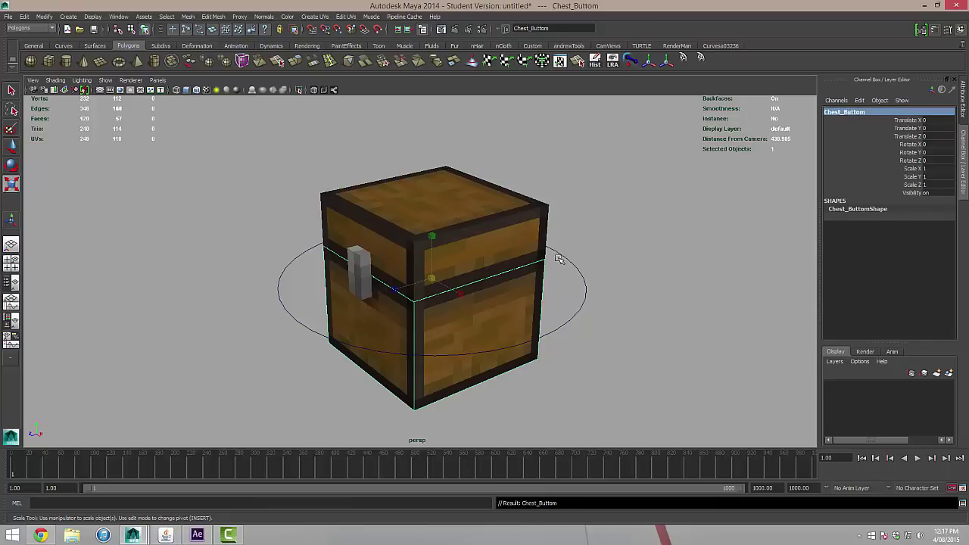
Rename the NURBS circle around the chest as Ctrl_Chest and deselect it.
{"action": "left_click", "coordinate": [563, 260]}
{"action": "double_click", "coordinate": [879, 112]}
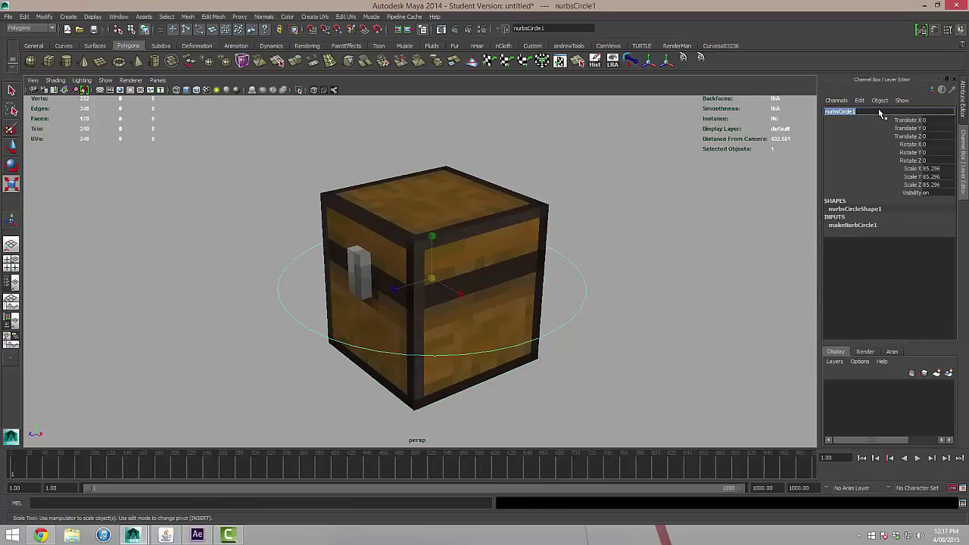
{"action": "type", "text": "Ctrl_Chest"}
{"action": "key", "text": "Return"}
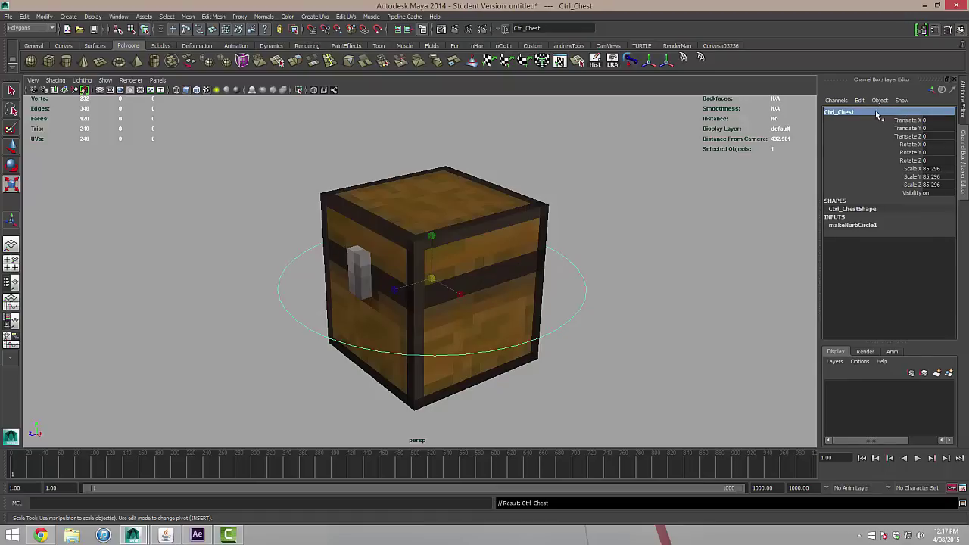
{"action": "left_click", "coordinate": [573, 301]}
Group the chest's base and lid together and name the group Chest_Group.
{"action": "left_click", "coordinate": [520, 301]}
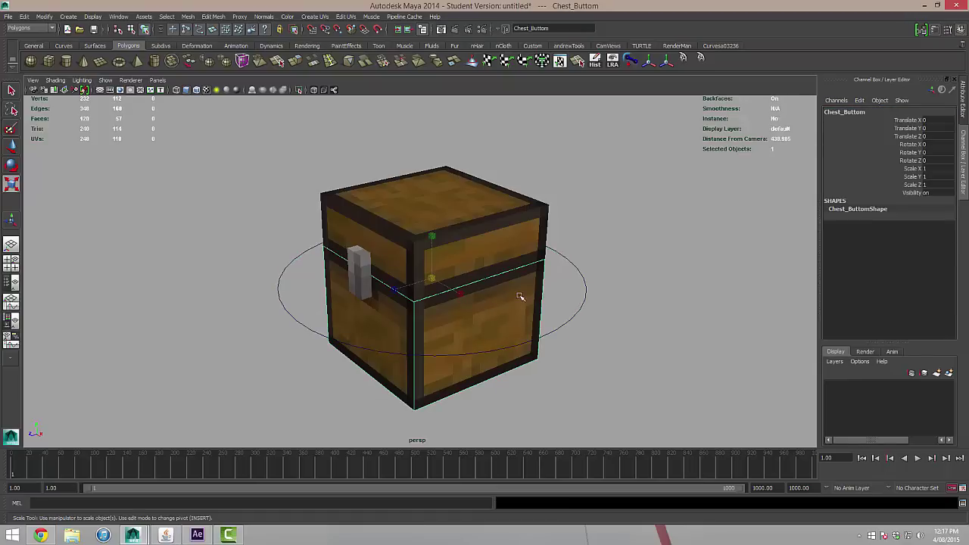
{"action": "left_click", "coordinate": [509, 219]}
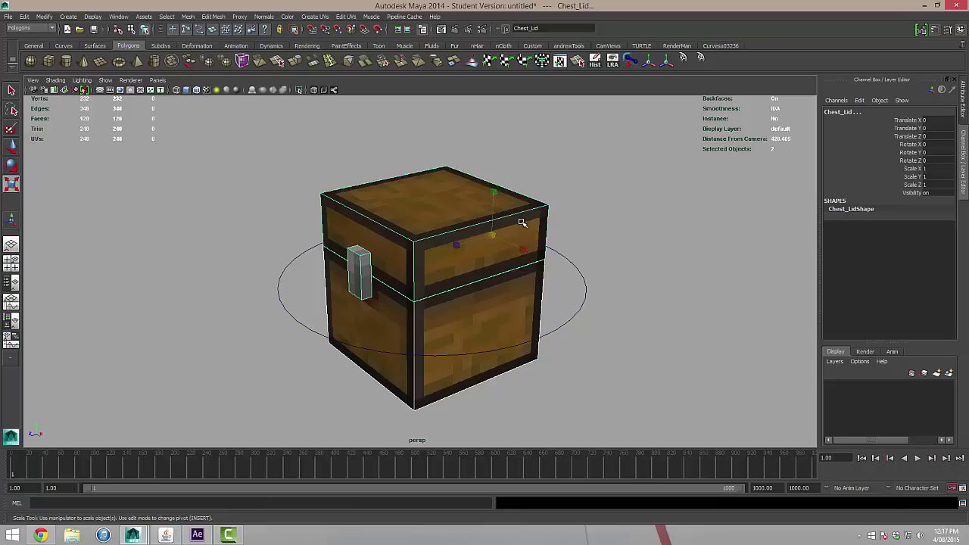
{"action": "key", "text": "ctrl+g"}
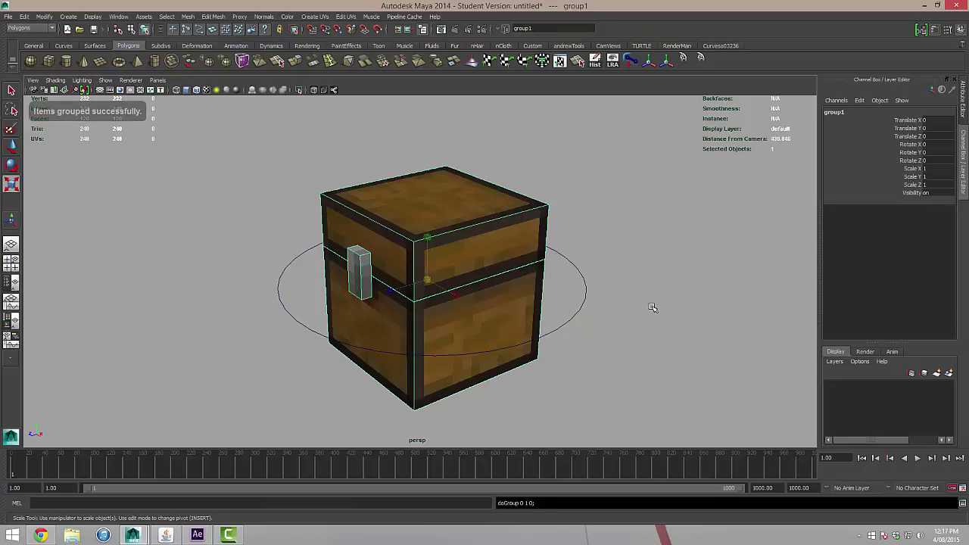
{"action": "left_click_drag", "start_coordinate": [653, 308], "coordinate": [808, 174], "text": "alt"}
{"action": "double_click", "coordinate": [847, 110]}
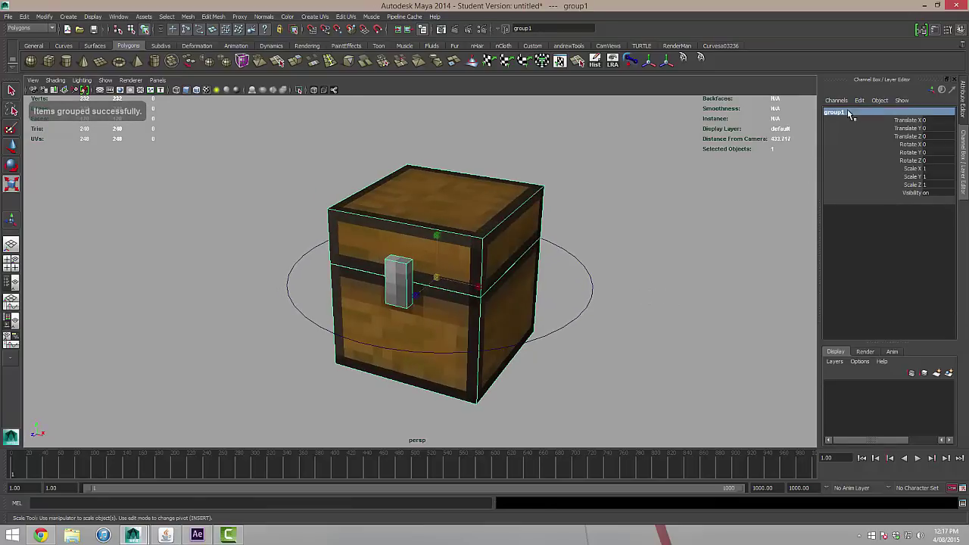
{"action": "type", "text": "Chest_G"}
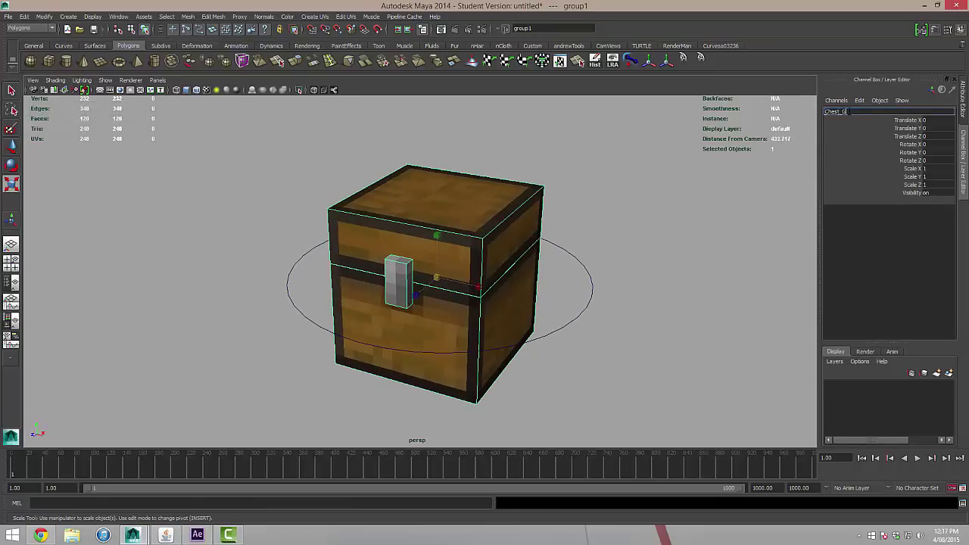
{"action": "key", "text": "Return"}
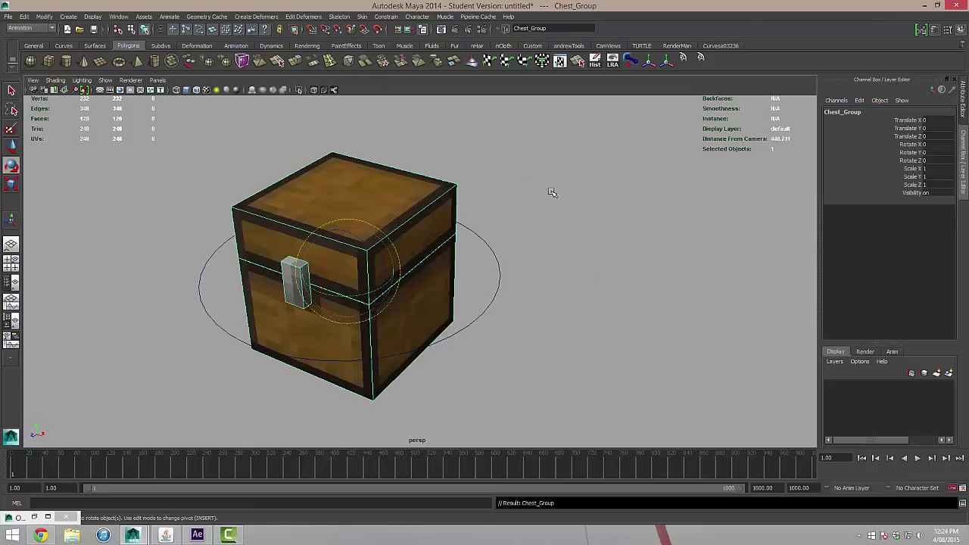
Freeze the transformations of the Ctrl_Chest circle and deselect it.
{"action": "left_click", "coordinate": [486, 242]}
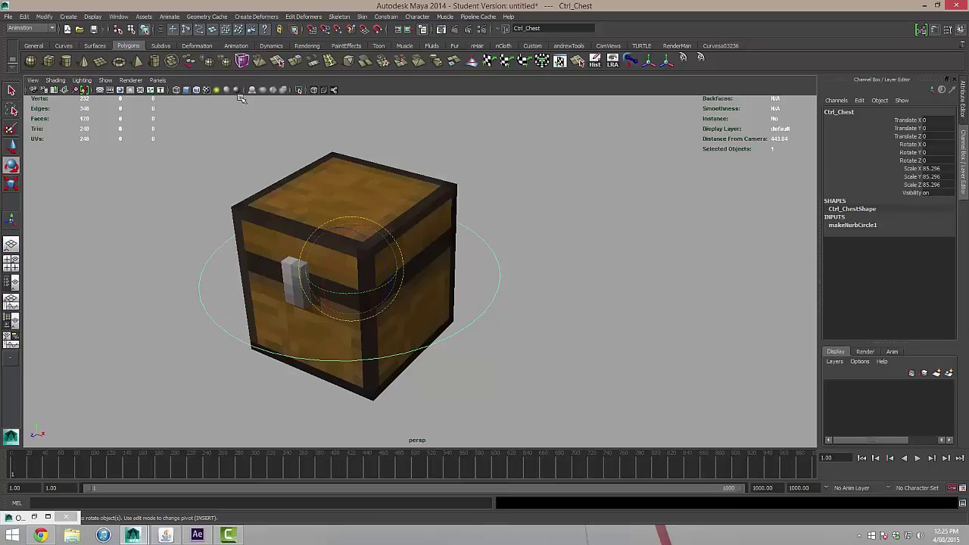
{"action": "left_click", "coordinate": [47, 16]}
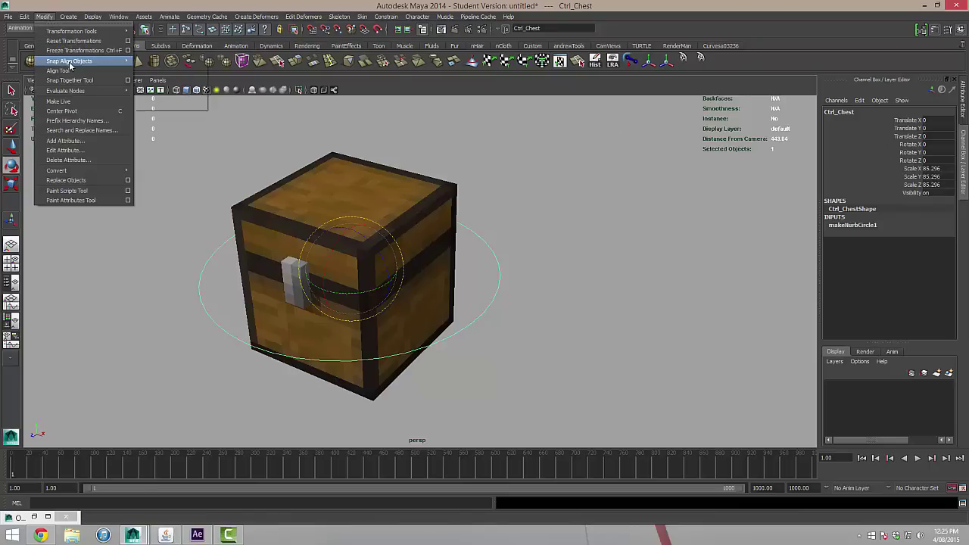
{"action": "left_click", "coordinate": [68, 48]}
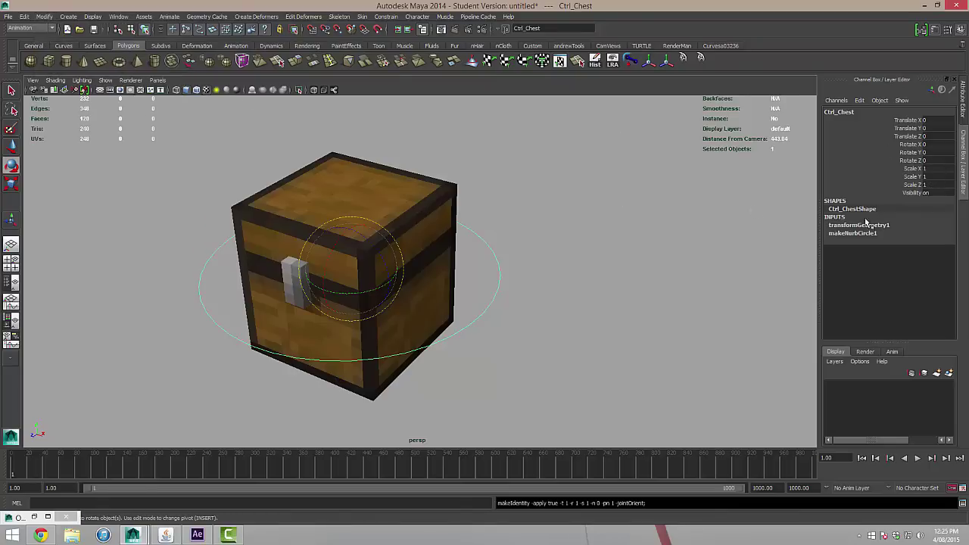
{"action": "left_click", "coordinate": [512, 264]}
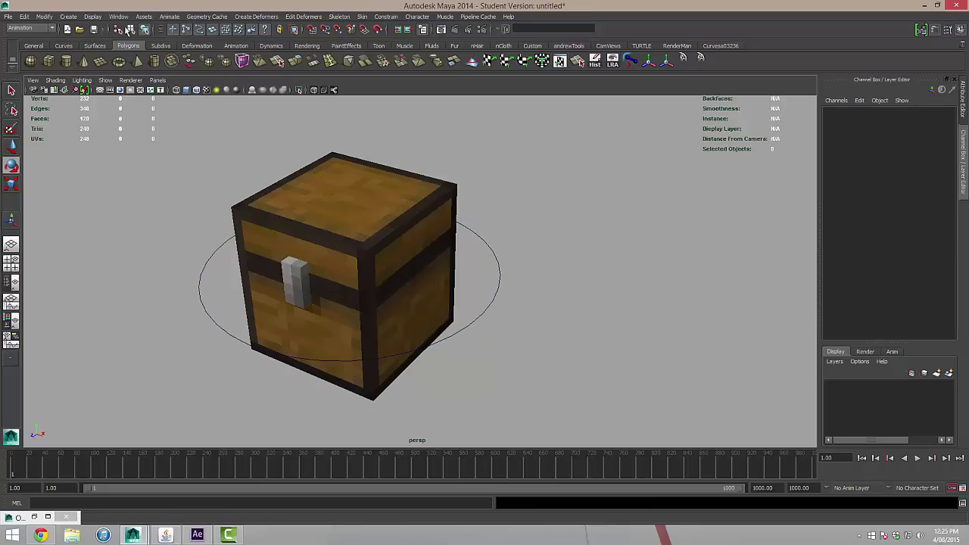
Open the Outliner and point-constrain Chest_Group to Ctrl_Chest on all axes with Maintain offset enabled.
{"action": "left_click", "coordinate": [119, 17]}
{"action": "left_click", "coordinate": [133, 88]}
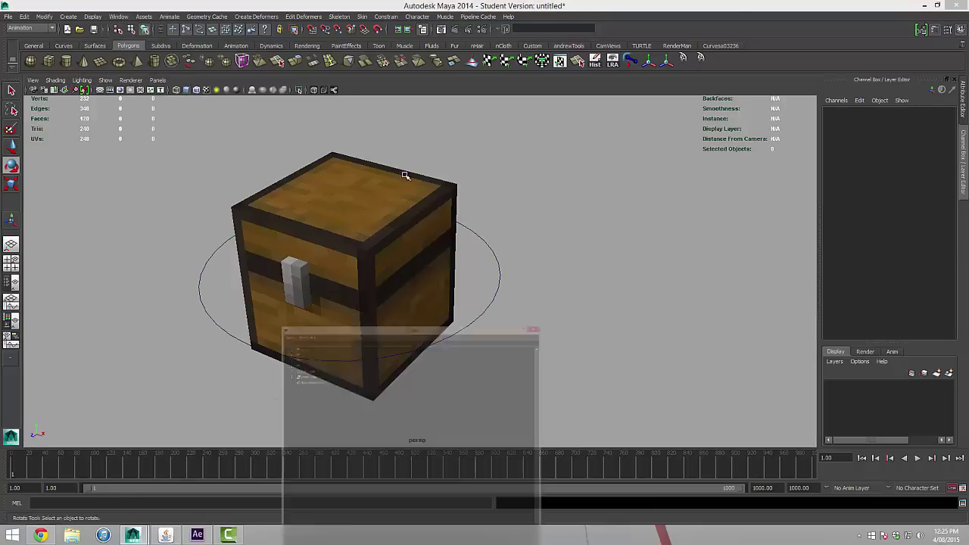
{"action": "left_click_drag", "start_coordinate": [638, 194], "coordinate": [650, 189]}
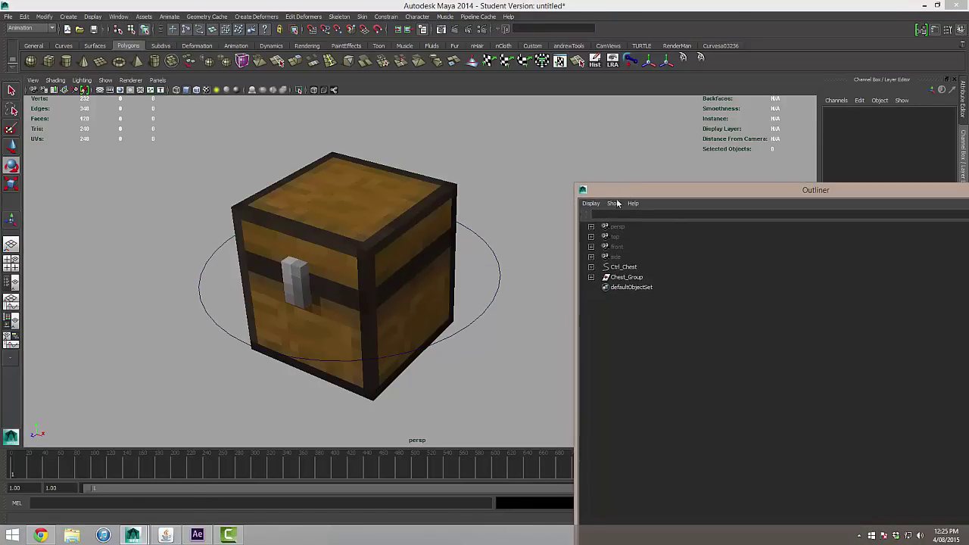
{"action": "left_click", "coordinate": [623, 267]}
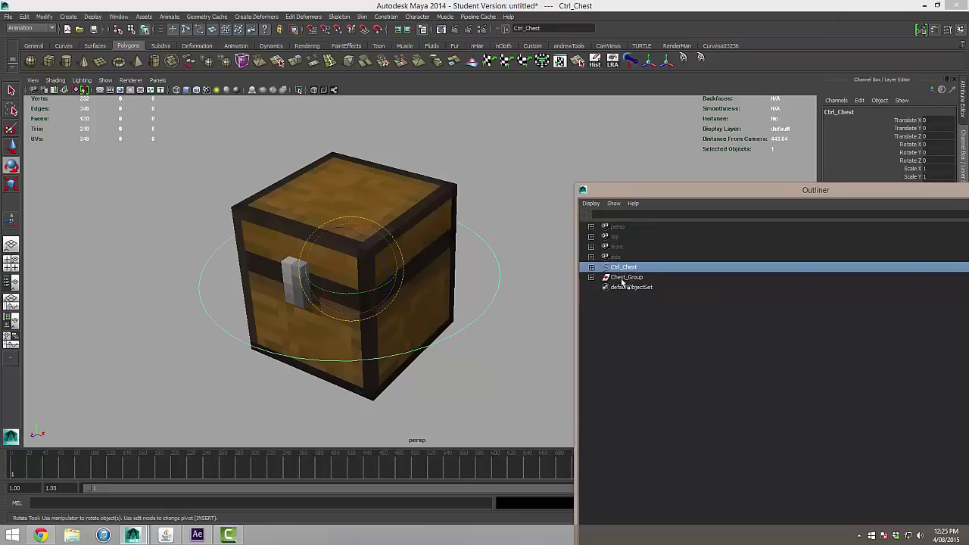
{"action": "left_click", "coordinate": [626, 277], "text": "ctrl"}
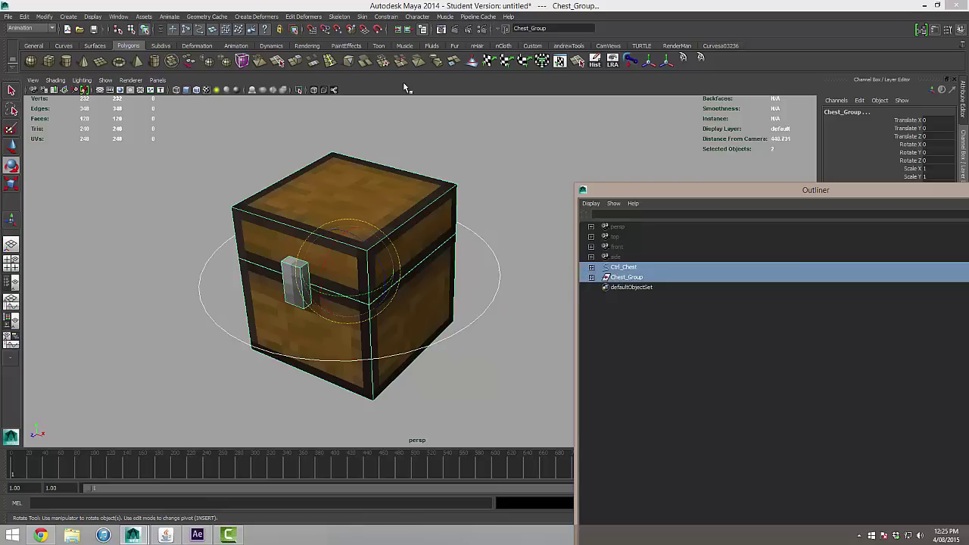
{"action": "left_click", "coordinate": [30, 28]}
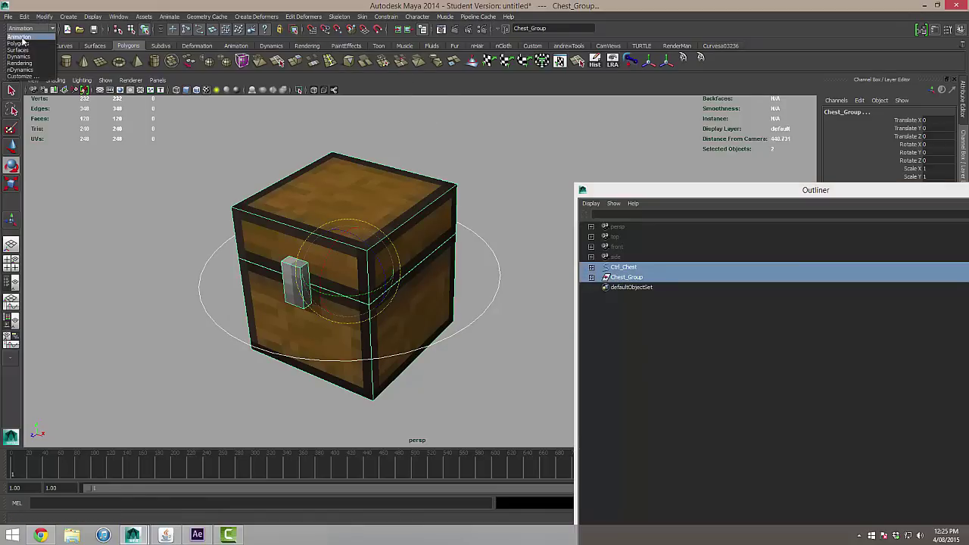
{"action": "left_click", "coordinate": [23, 38]}
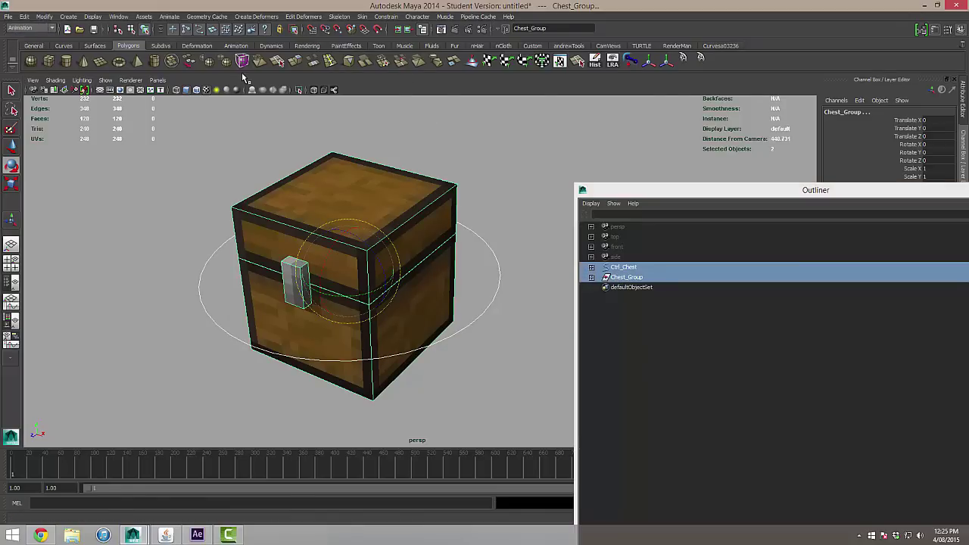
{"action": "left_click", "coordinate": [385, 17]}
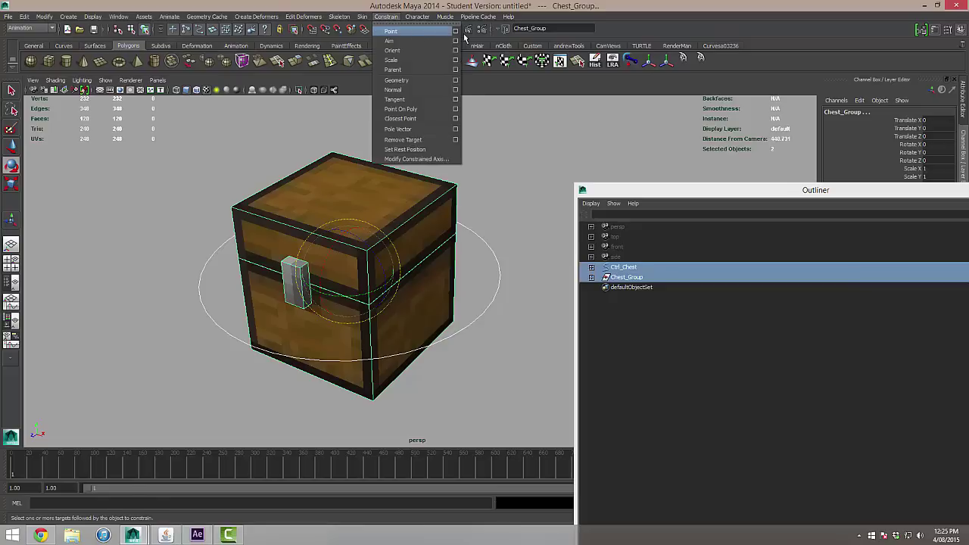
{"action": "left_click", "coordinate": [455, 35]}
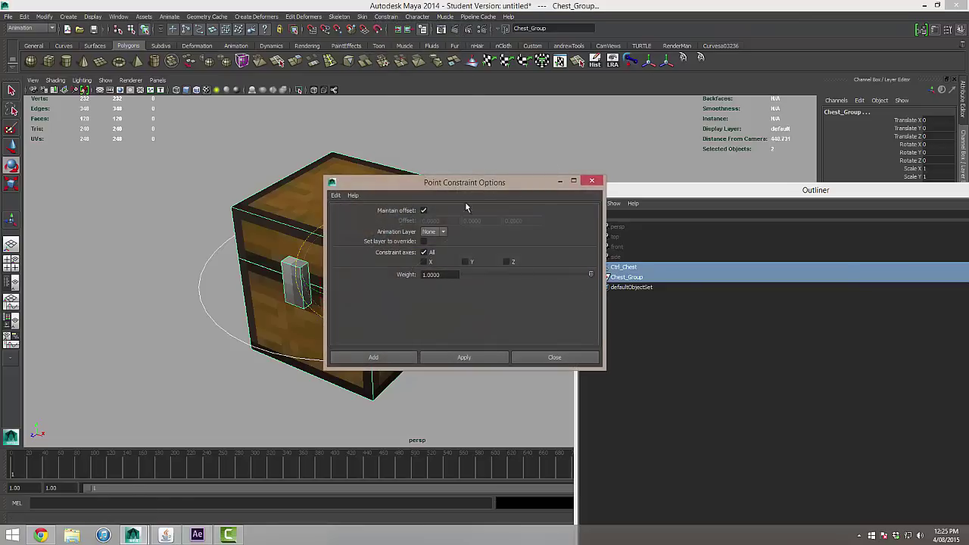
{"action": "left_click", "coordinate": [422, 211]}
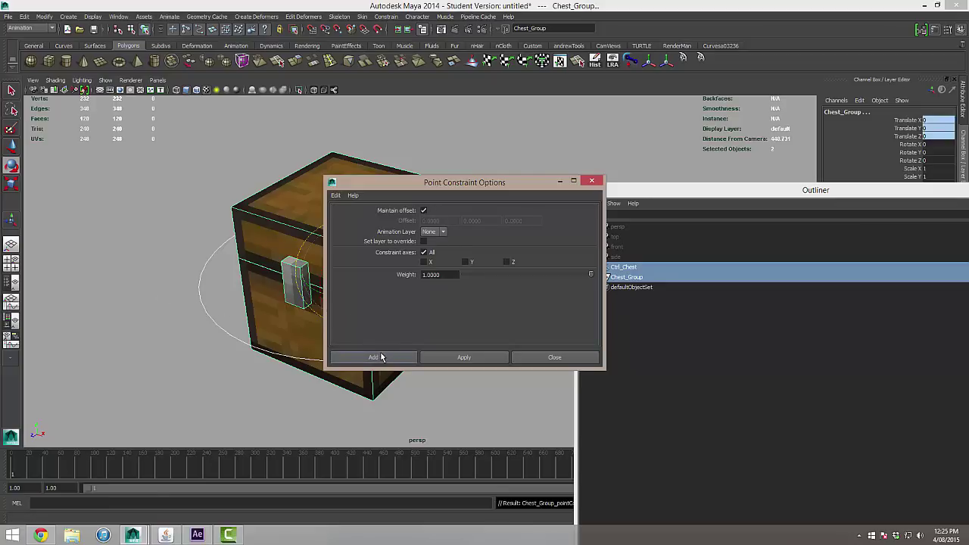
{"action": "left_click", "coordinate": [381, 357]}
Test the point constraint by moving Ctrl_Chest along the X axis, undo the move and deselect the circle.
{"action": "left_click", "coordinate": [475, 315]}
{"action": "left_click", "coordinate": [475, 314]}
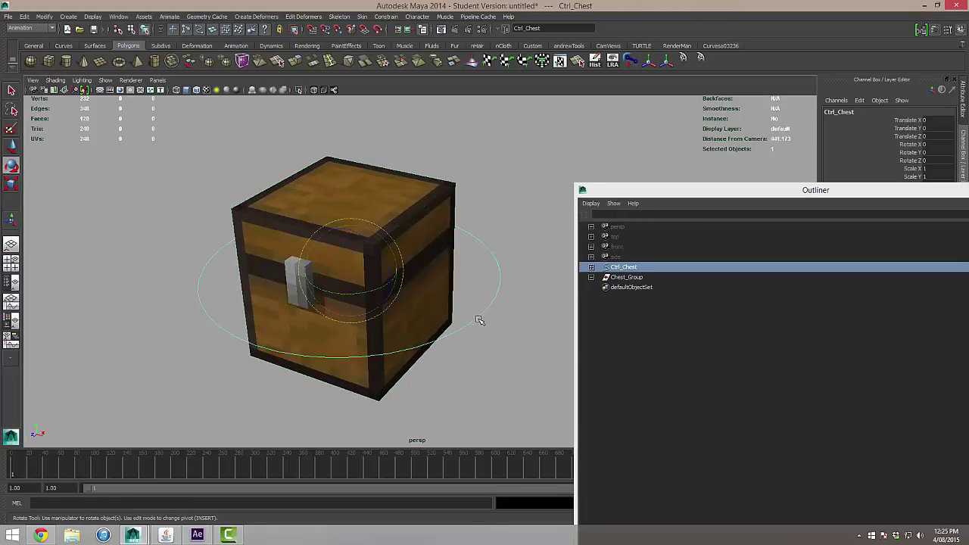
{"action": "key", "text": "w"}
{"action": "left_click_drag", "start_coordinate": [379, 282], "coordinate": [302, 281]}
{"action": "key", "text": "ctrl+z"}
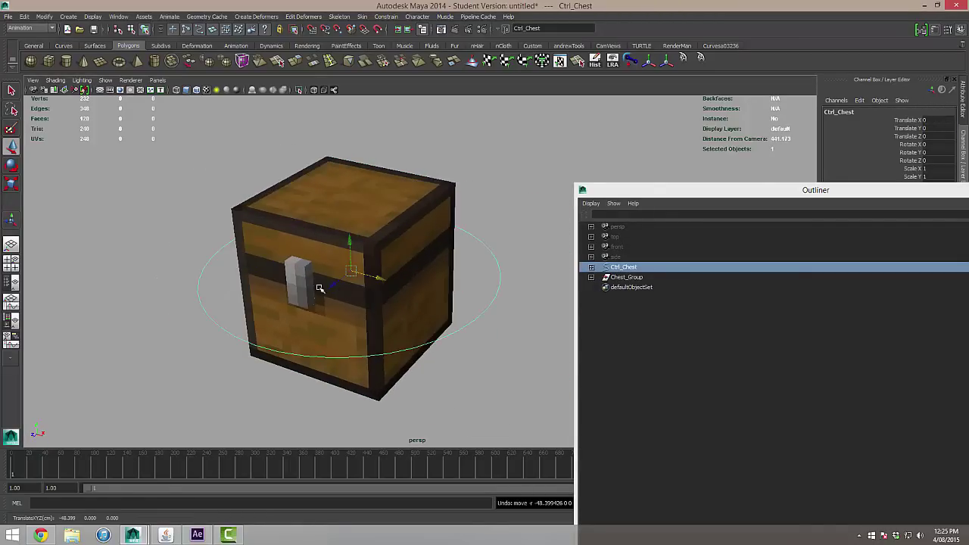
{"action": "left_click", "coordinate": [498, 219]}
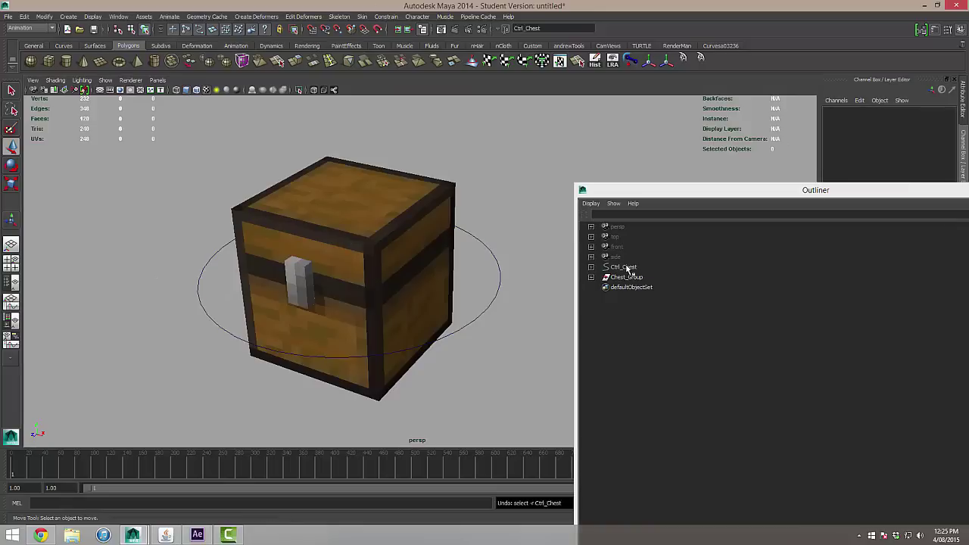
Add an Orient constraint with Maintain offset and a Scale constraint from Ctrl_Chest to Chest_Group.
{"action": "left_click_drag", "start_coordinate": [622, 267], "coordinate": [626, 277]}
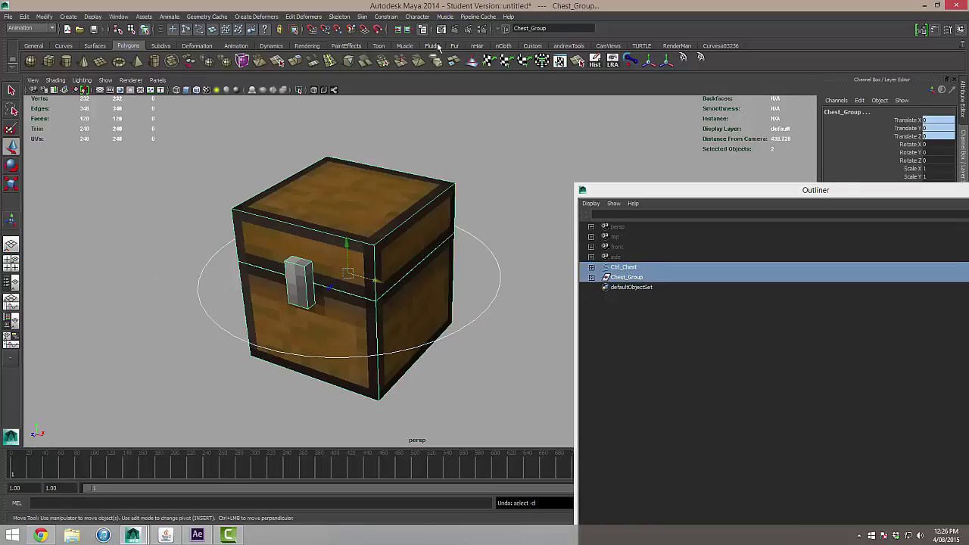
{"action": "left_click", "coordinate": [386, 16]}
{"action": "left_click", "coordinate": [457, 47]}
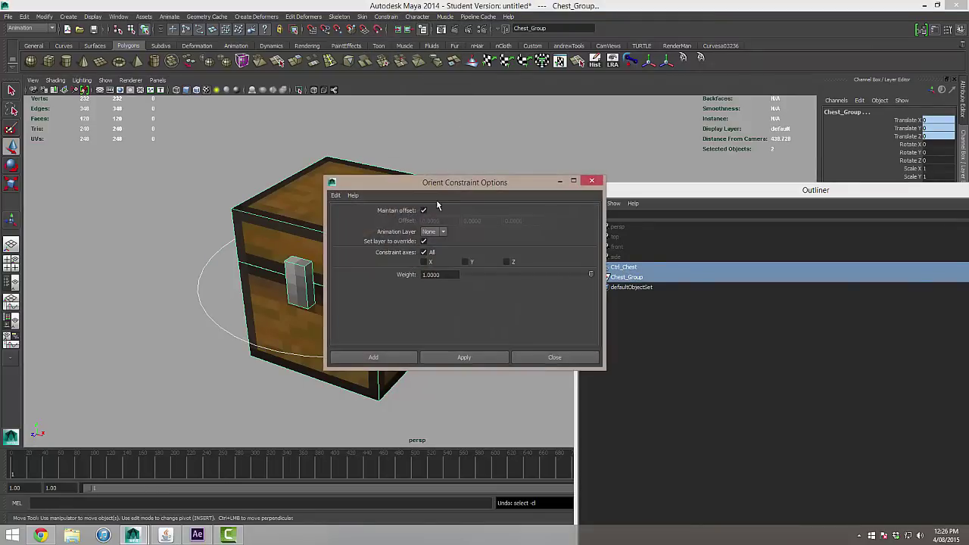
{"action": "left_click", "coordinate": [385, 357]}
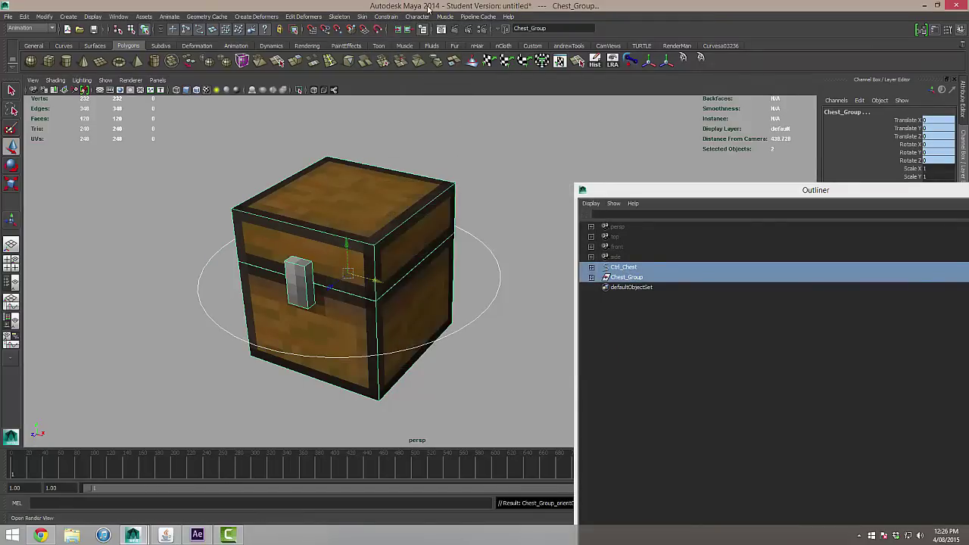
{"action": "left_click", "coordinate": [384, 17]}
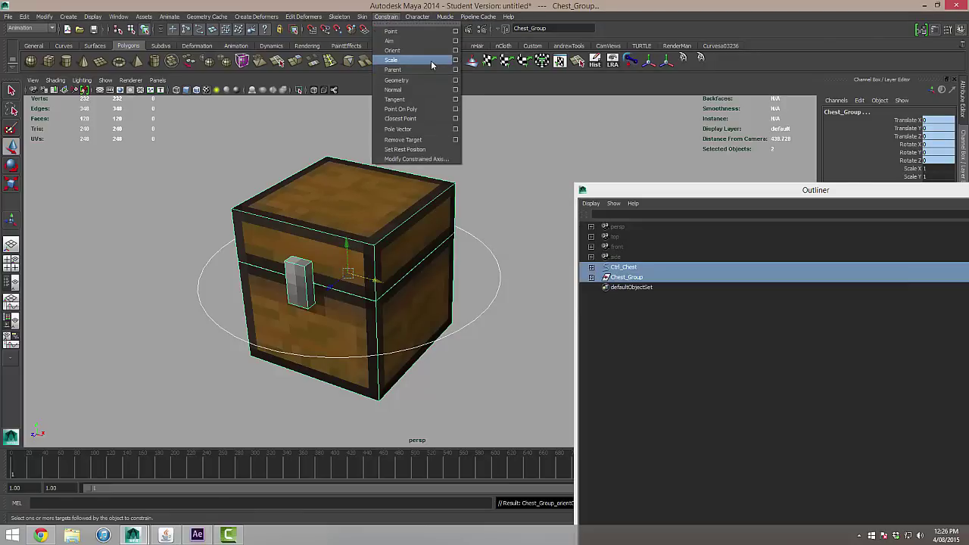
{"action": "left_click", "coordinate": [430, 60]}
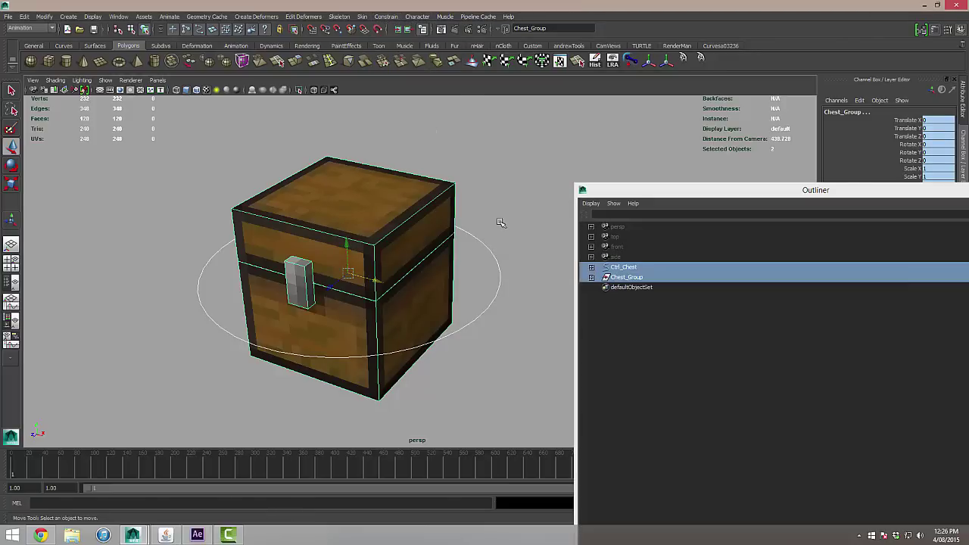
Test the constraints by rotating and uniformly scaling Ctrl_Chest, undoing each change.
{"action": "left_click", "coordinate": [488, 241]}
{"action": "left_click", "coordinate": [485, 241]}
{"action": "key", "text": "e"}
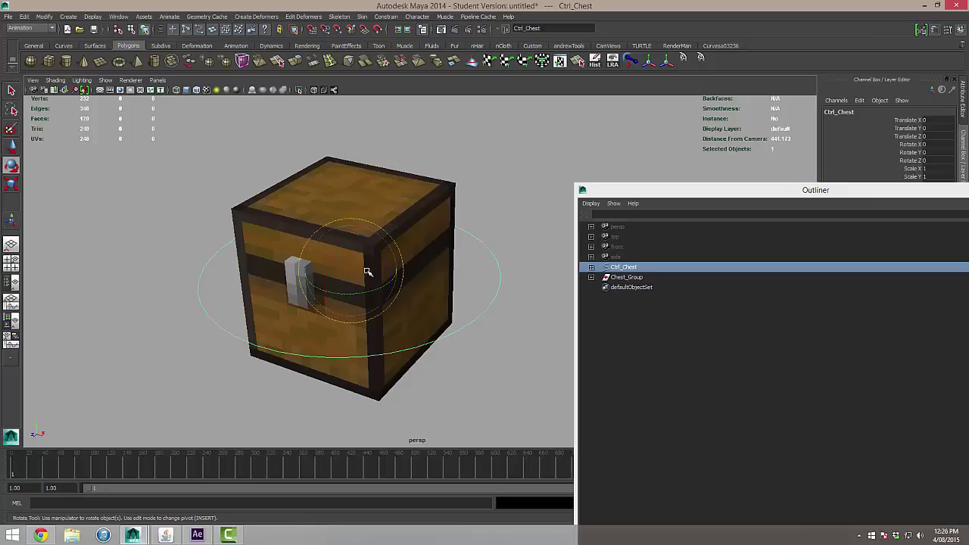
{"action": "left_click_drag", "start_coordinate": [368, 273], "coordinate": [411, 255]}
{"action": "key", "text": "ctrl+z"}
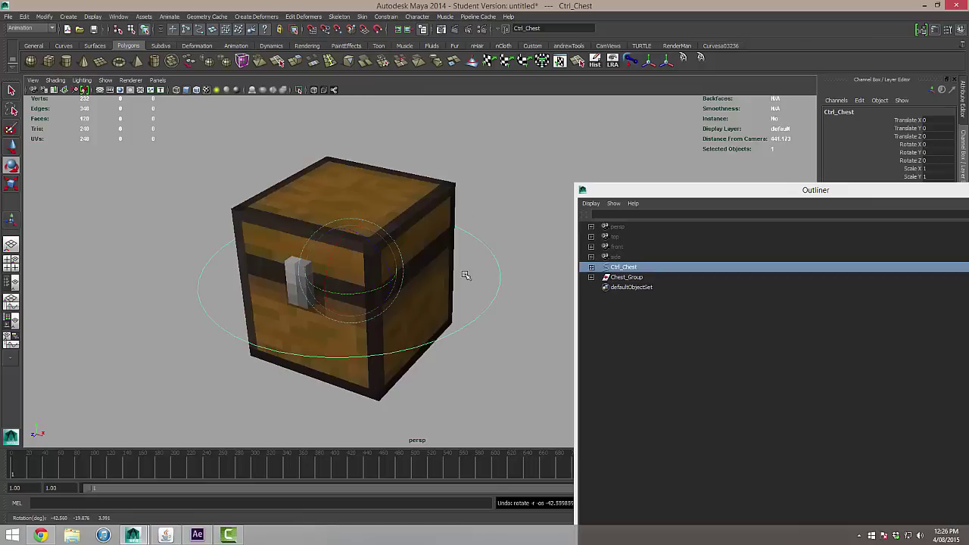
{"action": "key", "text": "r"}
{"action": "left_click_drag", "start_coordinate": [352, 270], "coordinate": [428, 270]}
{"action": "key", "text": "ctrl+z"}
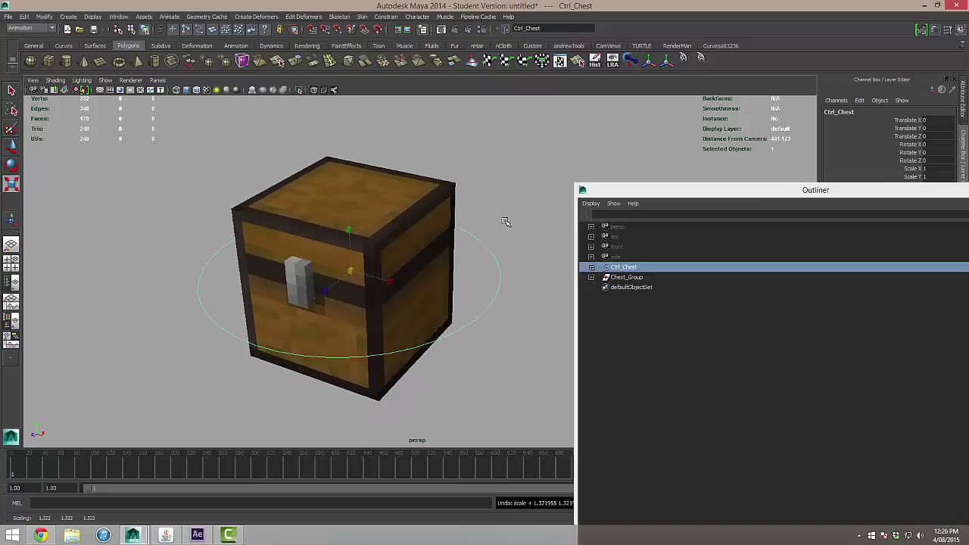
Rotate the chest's lid open around its rear hinge.
{"action": "left_click_drag", "start_coordinate": [509, 219], "coordinate": [439, 204], "text": "alt"}
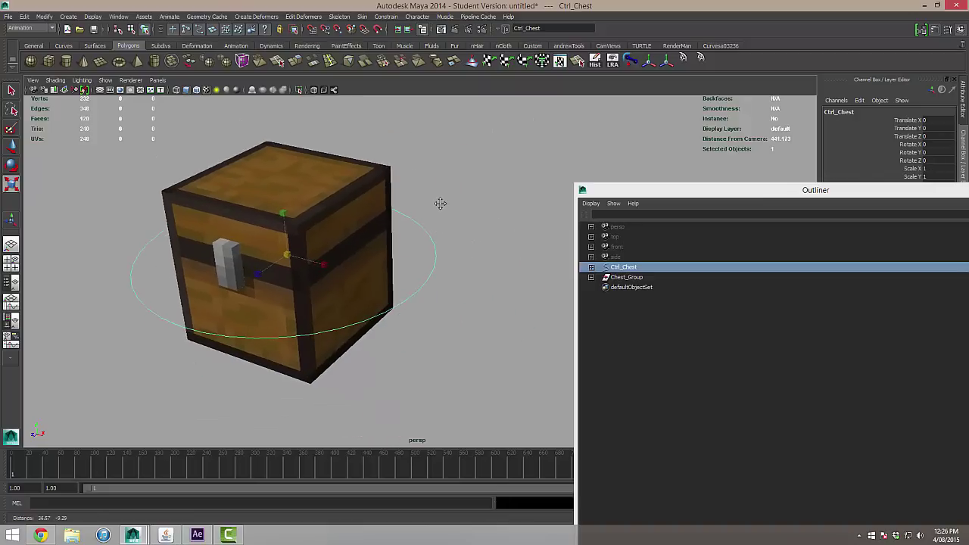
{"action": "left_click_drag", "start_coordinate": [529, 257], "coordinate": [454, 224], "text": "alt"}
{"action": "left_click", "coordinate": [504, 249]}
{"action": "left_click_drag", "start_coordinate": [502, 249], "coordinate": [442, 215], "text": "alt"}
{"action": "left_click", "coordinate": [453, 238]}
{"action": "key", "text": "e"}
Test-rotate Ctrl_Chest with the lid open, then undo that rotation and the lid's opening.
{"action": "left_click", "coordinate": [547, 303]}
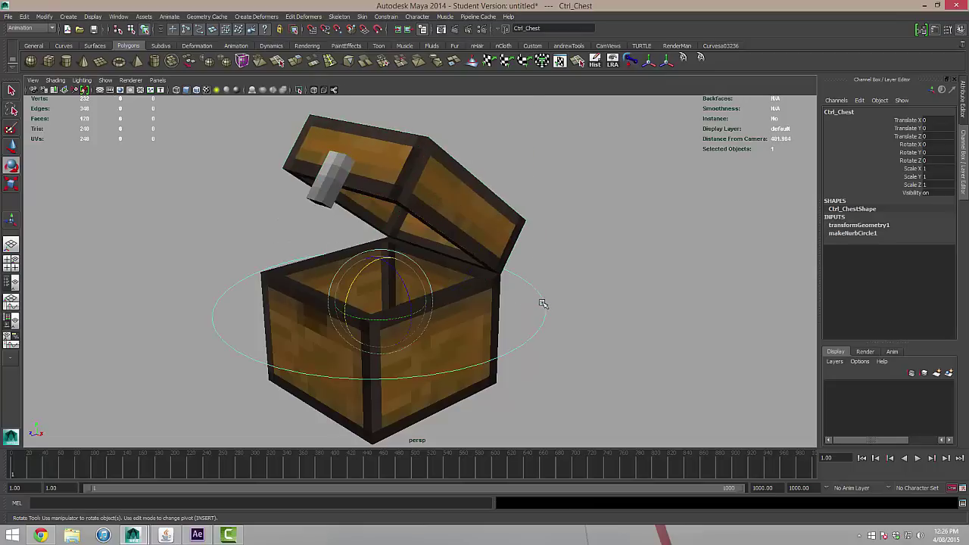
{"action": "left_click_drag", "start_coordinate": [375, 288], "coordinate": [340, 317]}
{"action": "key", "text": "ctrl+z"}
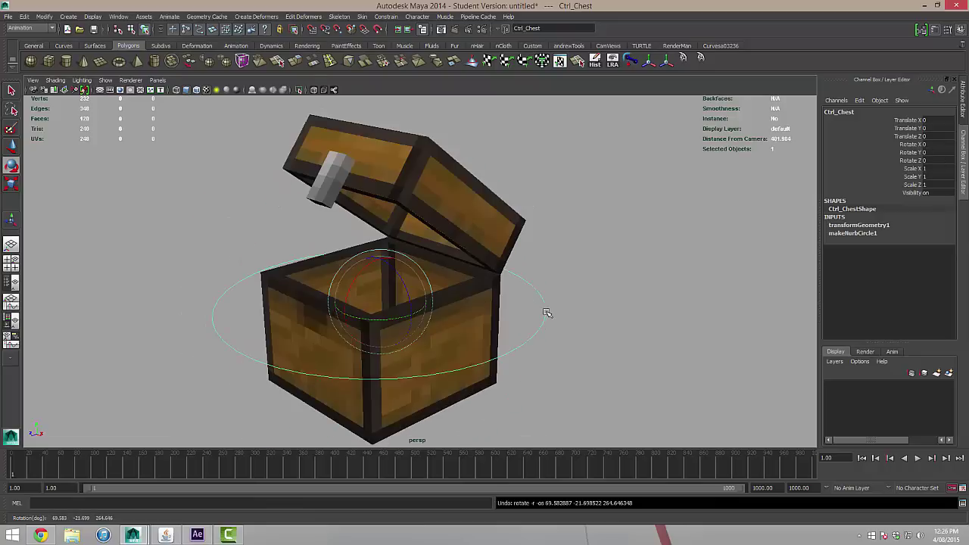
{"action": "left_click", "coordinate": [605, 321]}
{"action": "key", "text": "ctrl+z"}
{"action": "key", "text": "ctrl+z"}
{"action": "left_click", "coordinate": [608, 298]}
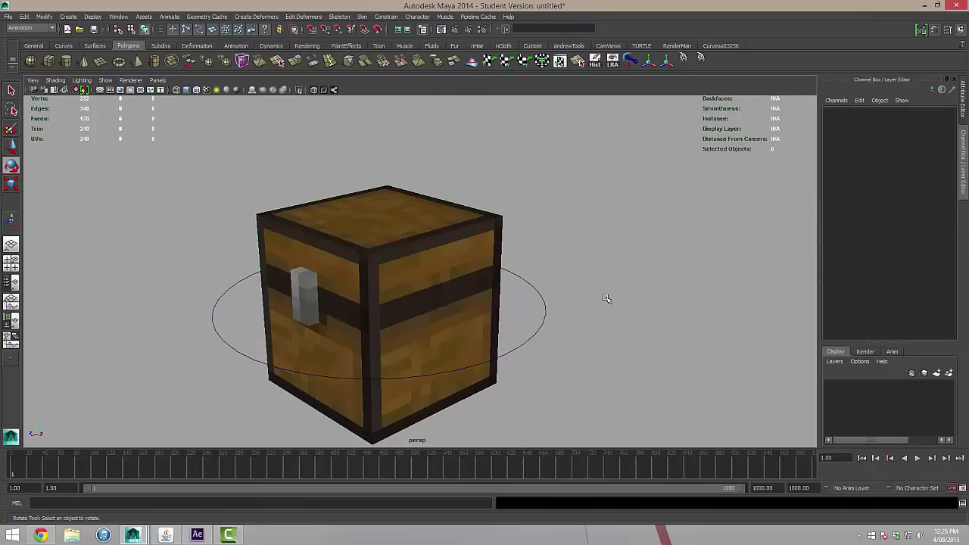
Examine the closed chest and its control circle from several angles and distances.
{"action": "scroll", "coordinate": [597, 300], "scroll_direction": "down", "scroll_amount": 3}
{"action": "left_click_drag", "start_coordinate": [598, 301], "coordinate": [442, 245], "text": "alt"}
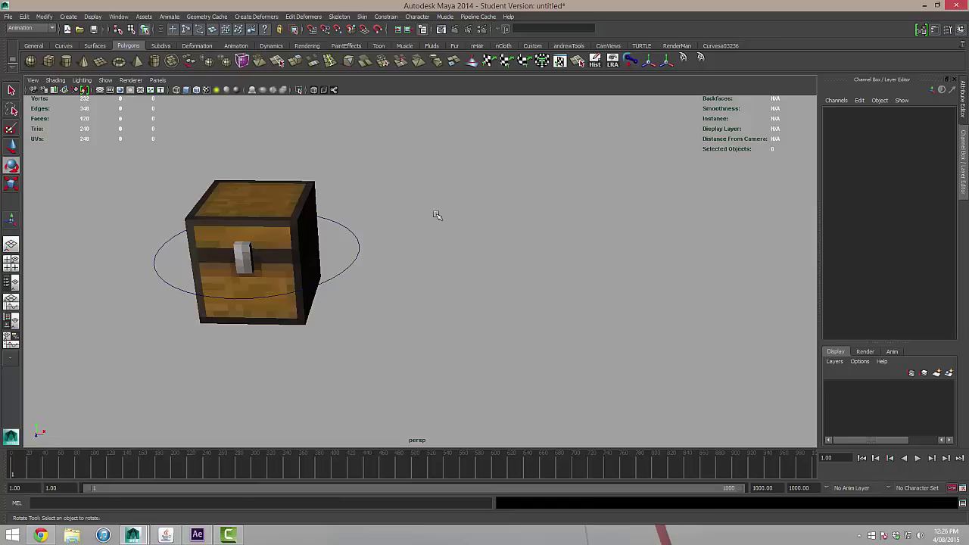
{"action": "left_click_drag", "start_coordinate": [436, 216], "coordinate": [381, 211], "text": "alt"}
{"action": "middle_click_drag", "start_coordinate": [374, 152], "coordinate": [436, 167], "text": "alt"}
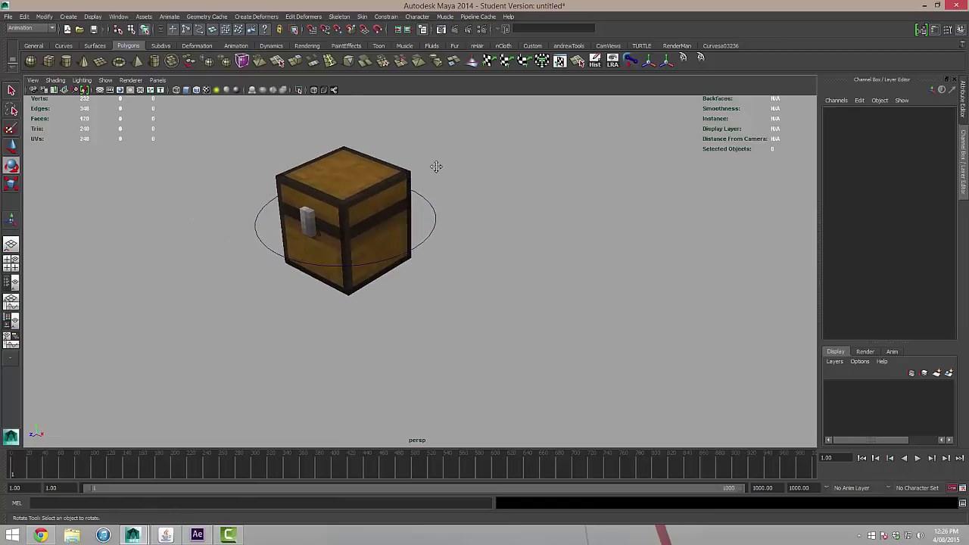
{"action": "right_click_drag", "start_coordinate": [436, 167], "coordinate": [455, 169], "text": "alt"}
{"action": "middle_click_drag", "start_coordinate": [454, 168], "coordinate": [439, 255], "text": "alt"}
{"action": "left_click_drag", "start_coordinate": [467, 265], "coordinate": [558, 267], "text": "alt"}
{"action": "middle_click_drag", "start_coordinate": [558, 268], "coordinate": [495, 225], "text": "alt"}
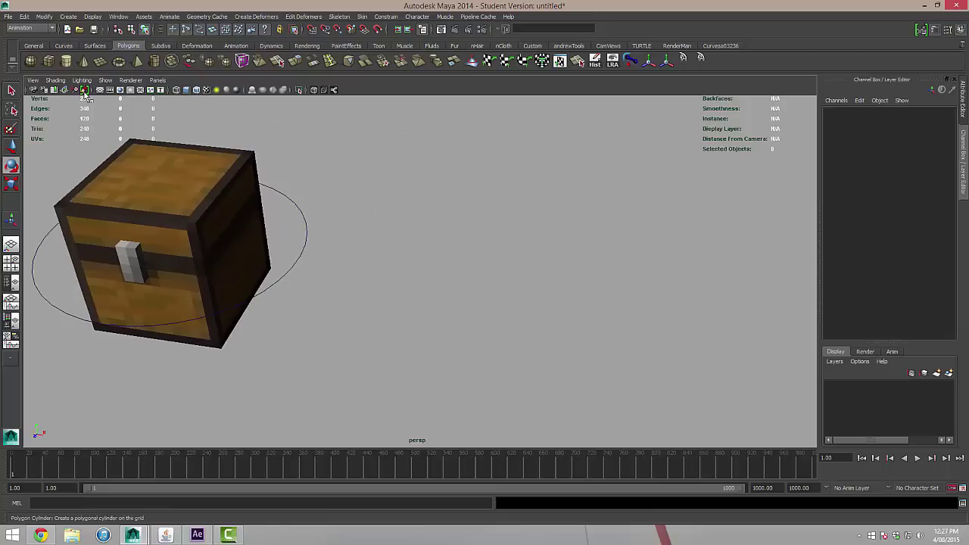
{"action": "left_click_drag", "start_coordinate": [309, 181], "coordinate": [342, 190], "text": "alt"}
Use Ctrl_Chest to move the whole chest away from the origin along the negative X axis, and deselect it.
{"action": "left_click", "coordinate": [310, 237]}
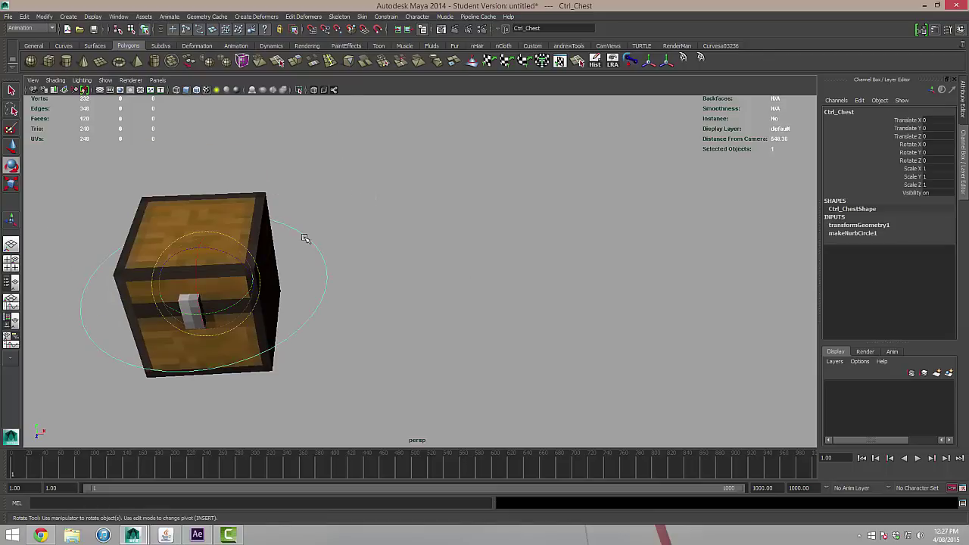
{"action": "left_click_drag", "start_coordinate": [305, 237], "coordinate": [514, 190], "text": "alt"}
{"action": "key", "text": "w"}
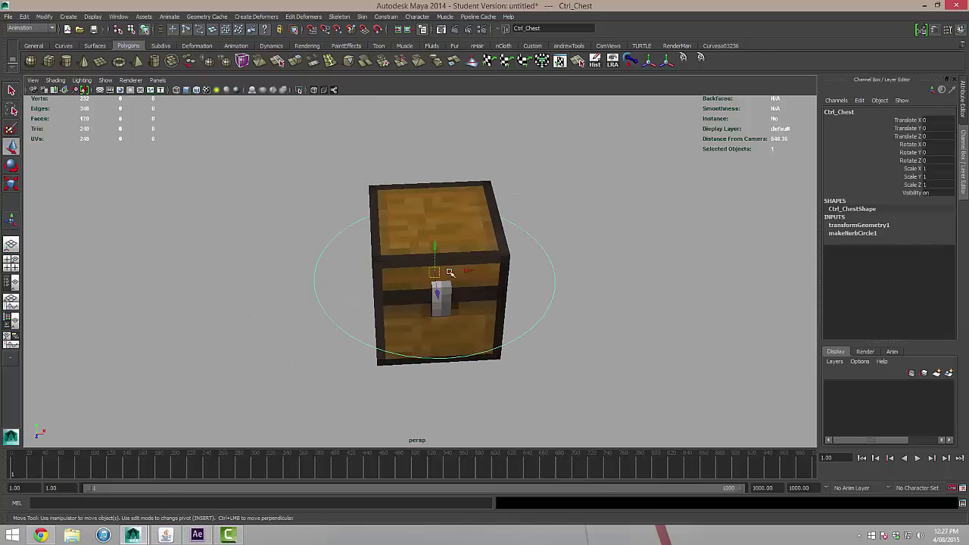
{"action": "left_click_drag", "start_coordinate": [458, 273], "coordinate": [191, 279]}
{"action": "left_click_drag", "start_coordinate": [492, 264], "coordinate": [476, 217], "text": "alt"}
{"action": "left_click", "coordinate": [443, 211]}
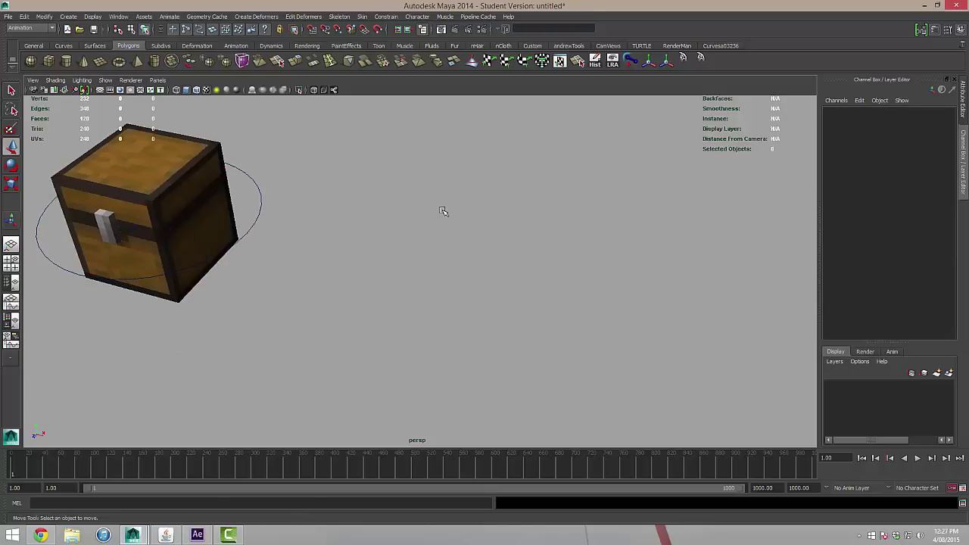
Create a polygon plane at the origin and set its width and height to 100.
{"action": "left_click", "coordinate": [101, 63]}
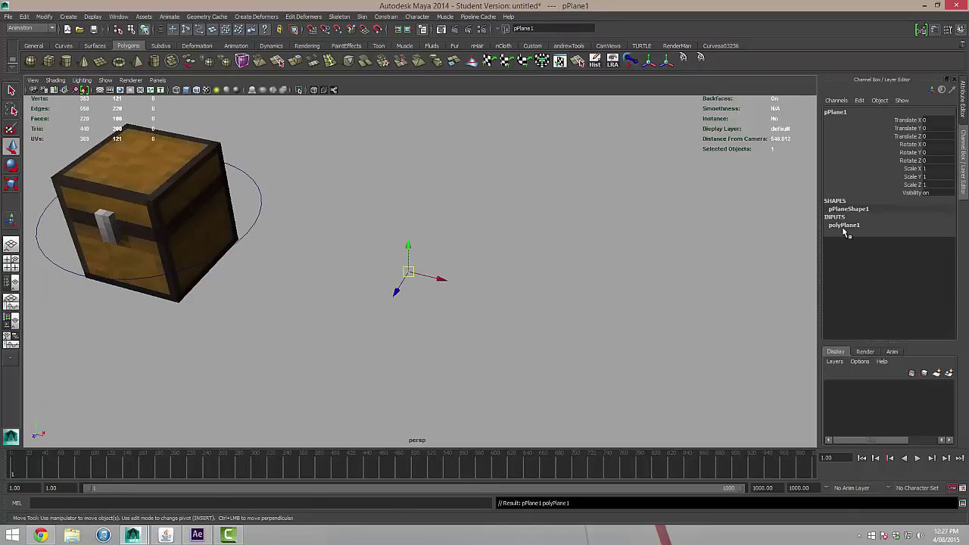
{"action": "left_click", "coordinate": [844, 225]}
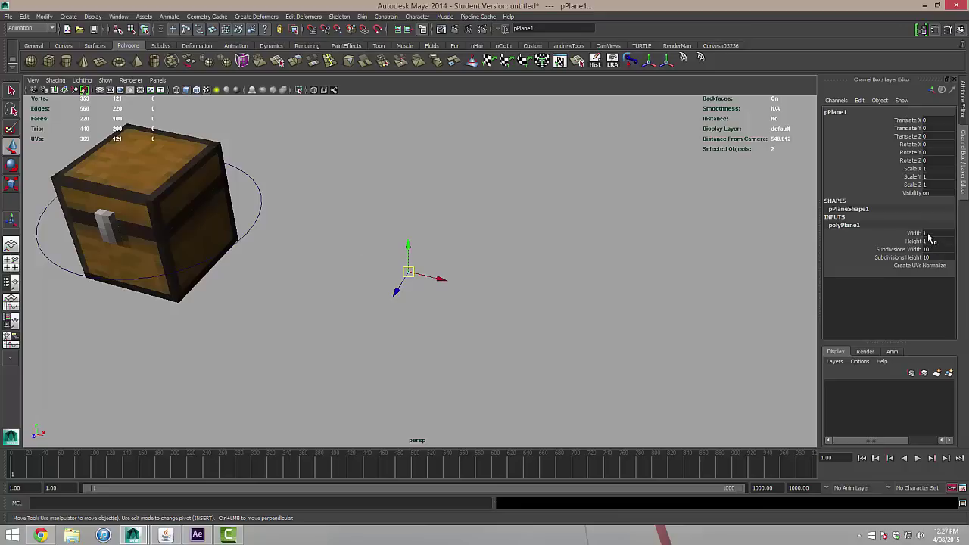
{"action": "left_click_drag", "start_coordinate": [927, 234], "coordinate": [931, 240]}
{"action": "type", "text": "100"}
{"action": "key", "text": "Return"}
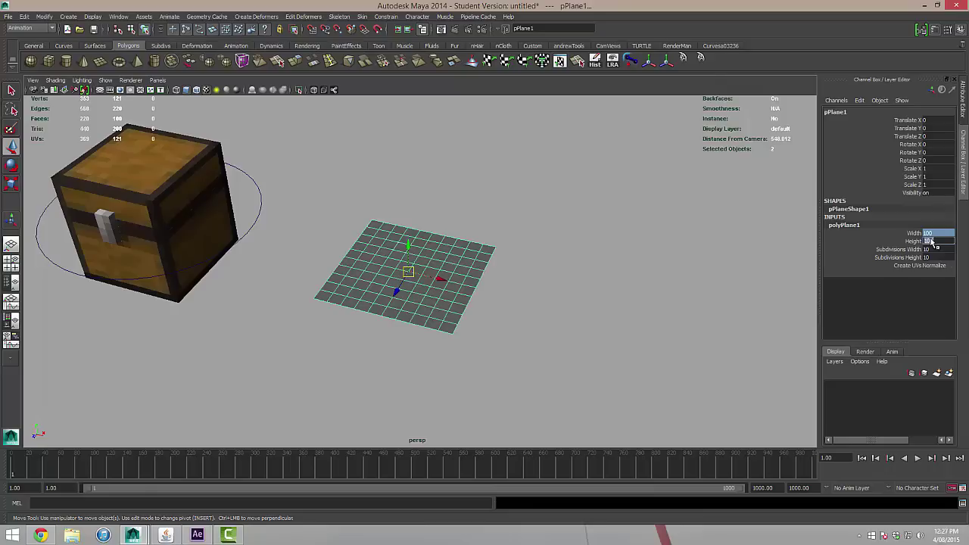
Set the plane's width and height subdivisions to 16 each and deselect it.
{"action": "left_click_drag", "start_coordinate": [497, 266], "coordinate": [529, 298], "text": "alt"}
{"action": "scroll", "coordinate": [529, 298], "scroll_direction": "up", "scroll_amount": 3}
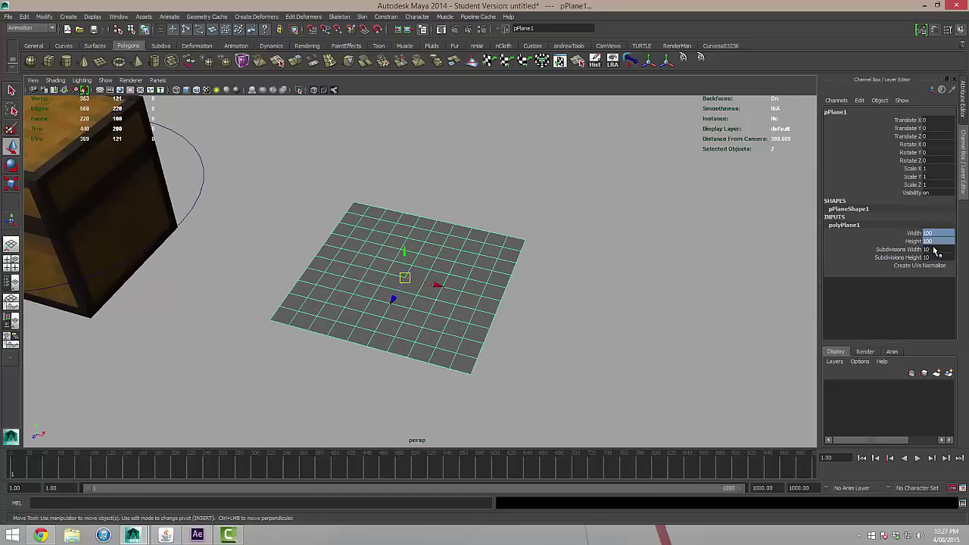
{"action": "left_click_drag", "start_coordinate": [933, 250], "coordinate": [929, 257]}
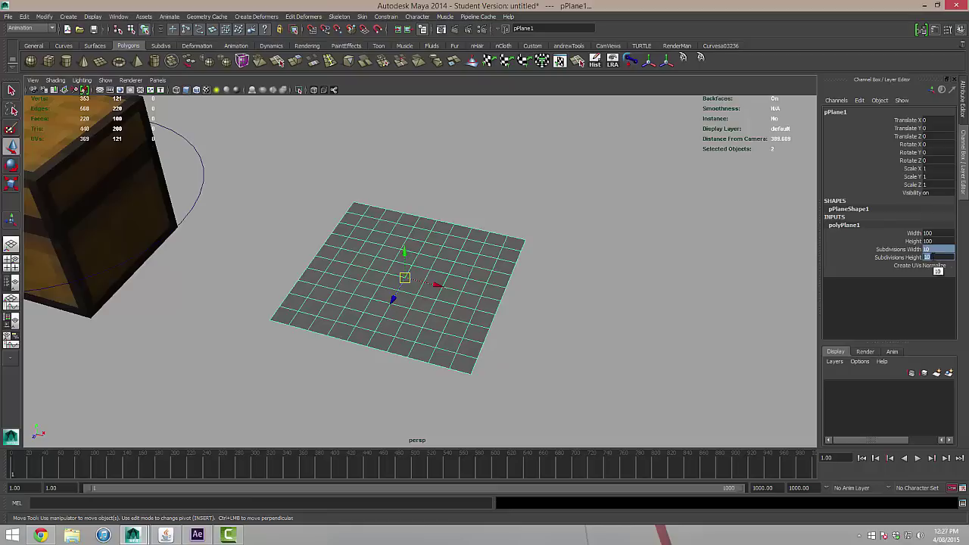
{"action": "type", "text": "16"}
{"action": "key", "text": "Return"}
{"action": "left_click_drag", "start_coordinate": [509, 356], "coordinate": [528, 305], "text": "alt"}
{"action": "left_click", "coordinate": [540, 346]}
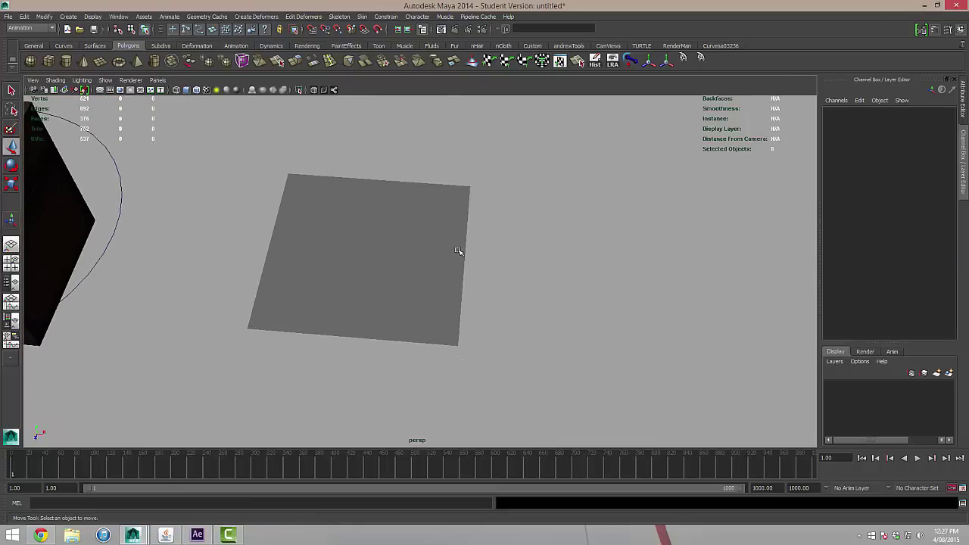
Assign a new Lambert material to the plane with carrots.png as the file texture for its color.
{"action": "left_click", "coordinate": [386, 243]}
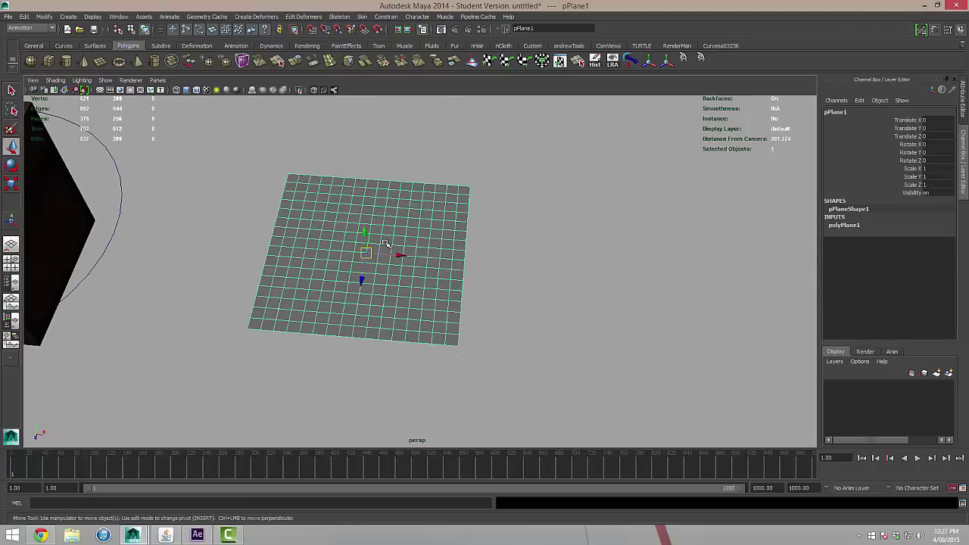
{"action": "right_click_drag", "start_coordinate": [418, 226], "coordinate": [435, 421]}
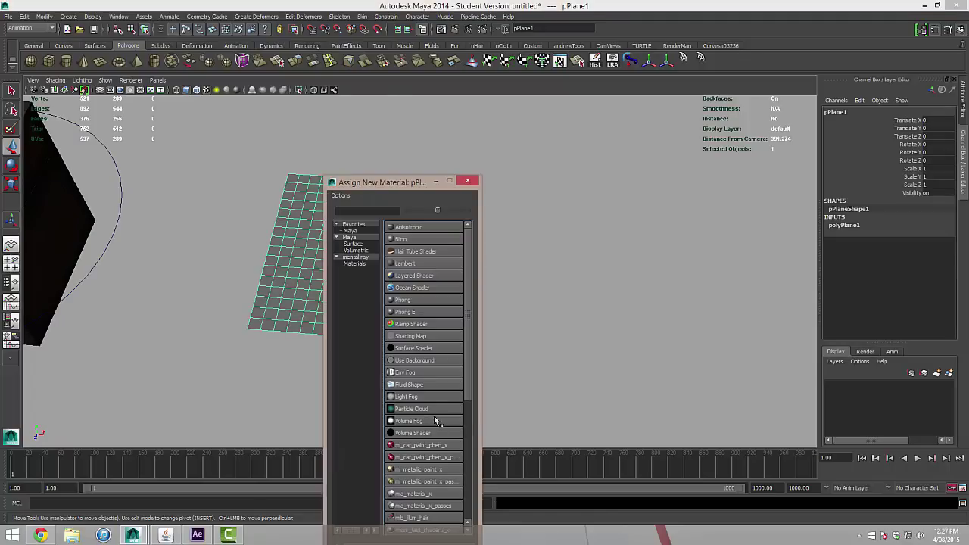
{"action": "left_click", "coordinate": [403, 264]}
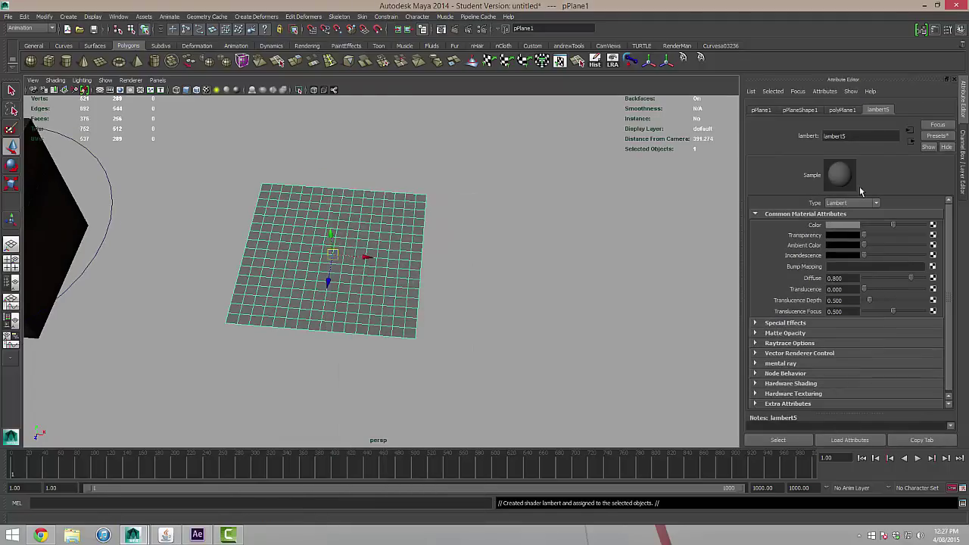
{"action": "left_click", "coordinate": [933, 225]}
{"action": "left_click", "coordinate": [430, 263]}
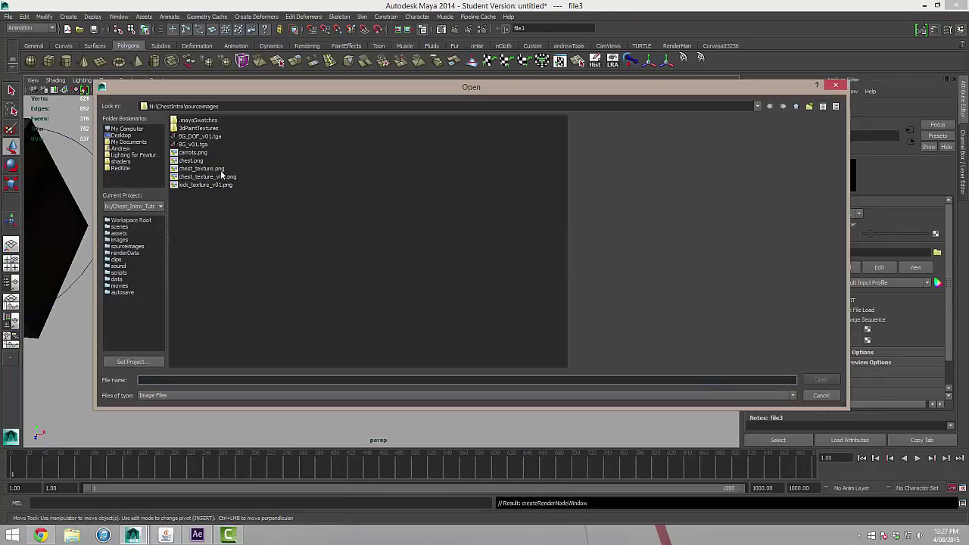
{"action": "left_click", "coordinate": [192, 154]}
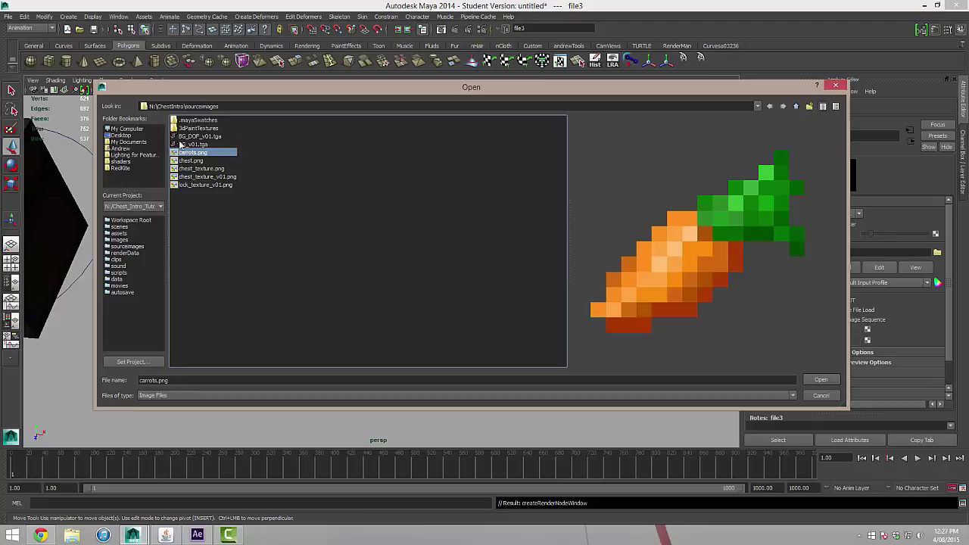
{"action": "left_click", "coordinate": [820, 379]}
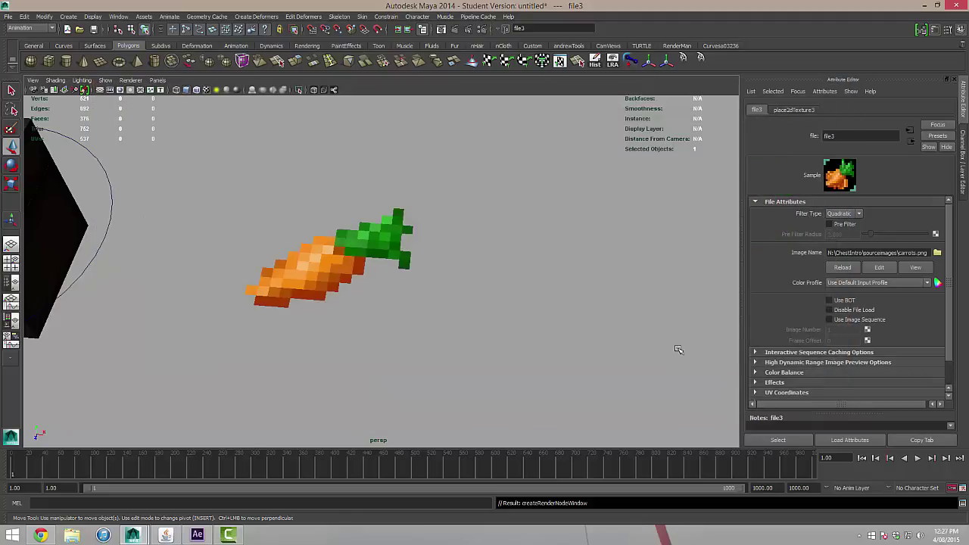
Select the block of empty faces in the plane's corner below the carrot's leaves and delete it.
{"action": "left_click", "coordinate": [323, 253]}
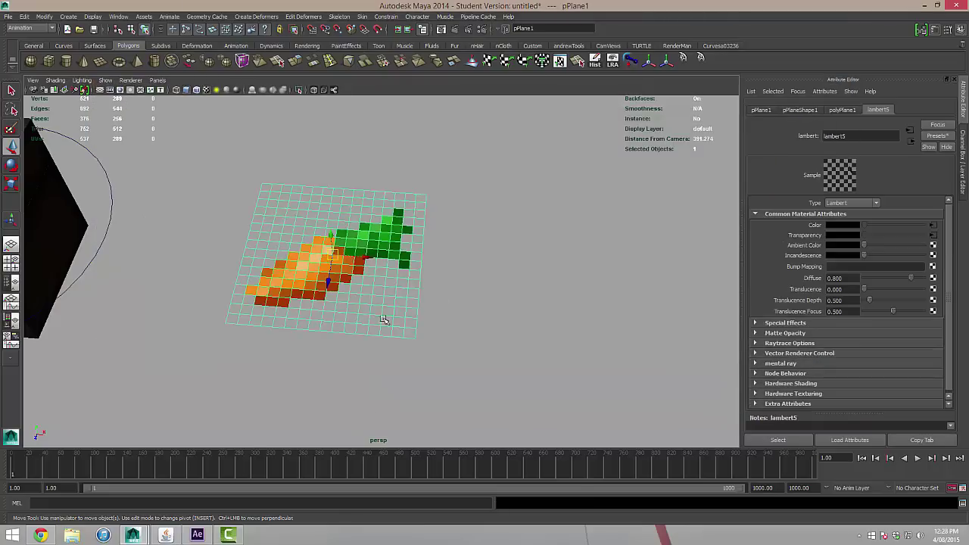
{"action": "left_click_drag", "start_coordinate": [384, 321], "coordinate": [447, 281], "text": "alt"}
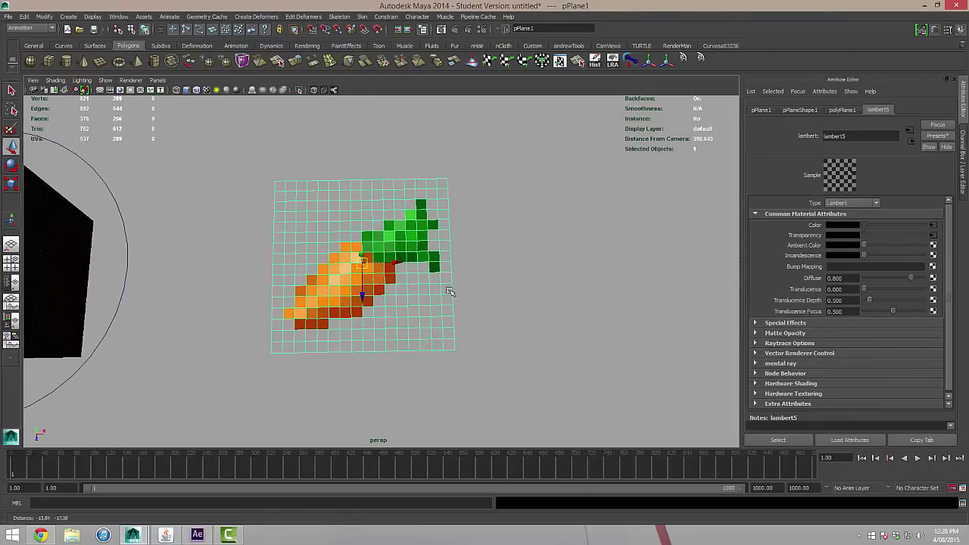
{"action": "right_click", "coordinate": [377, 235]}
{"action": "left_click", "coordinate": [379, 257]}
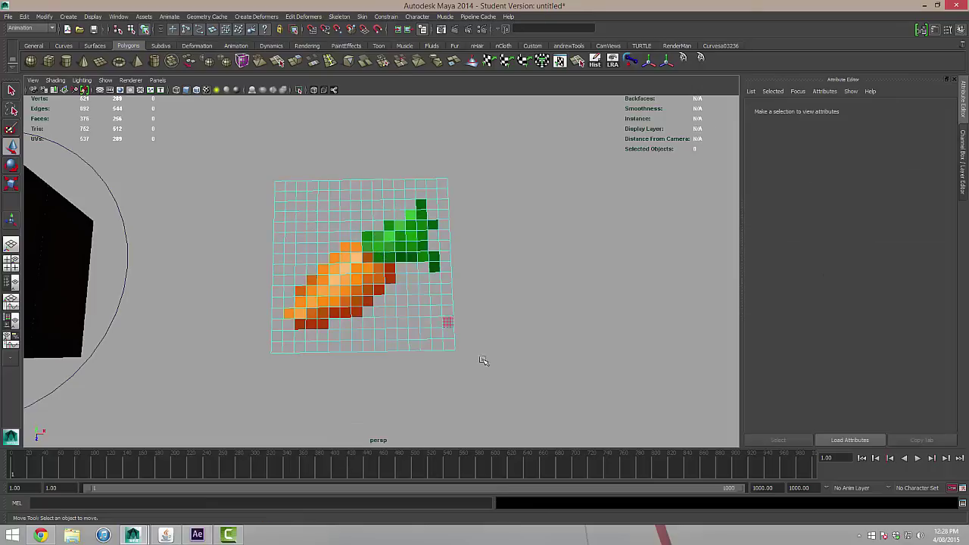
{"action": "left_click", "coordinate": [377, 303]}
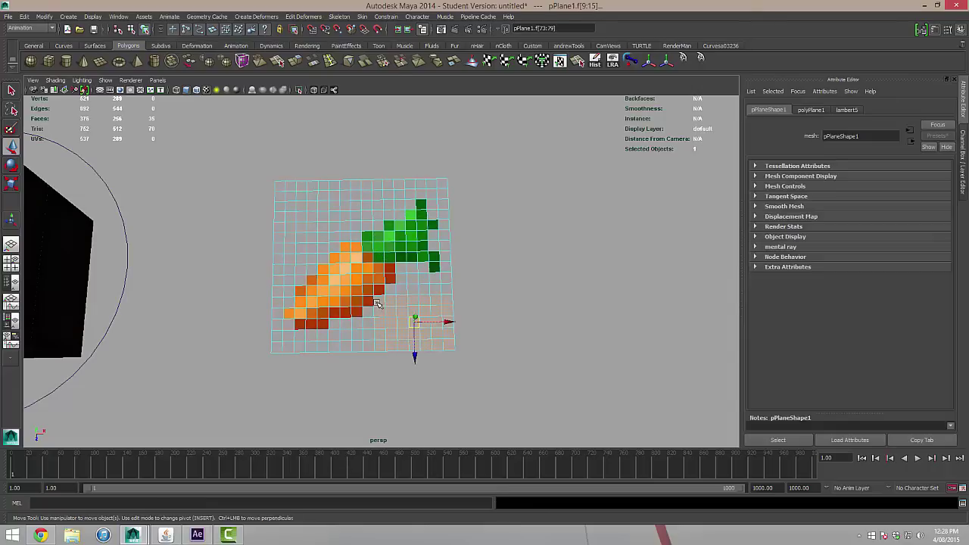
{"action": "key", "text": "Delete"}
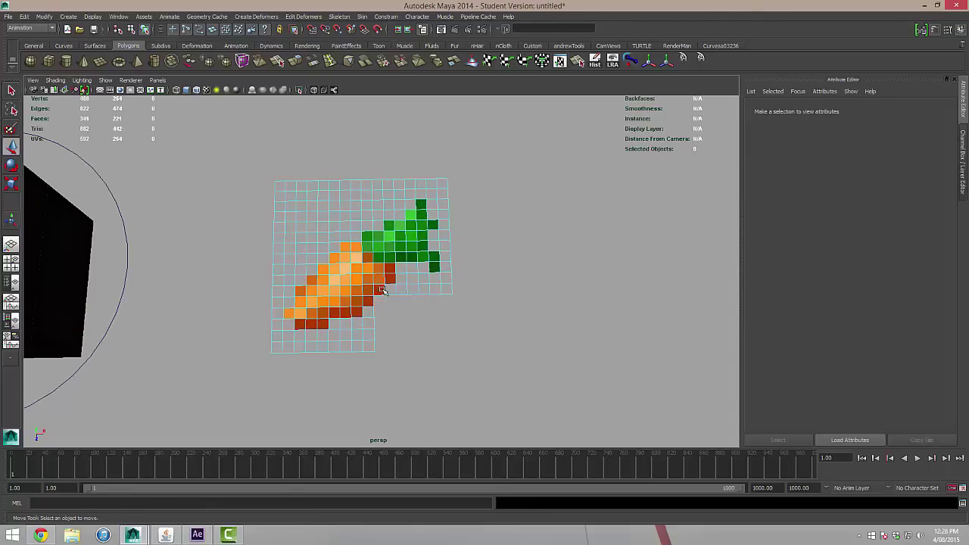
Delete the empty faces below the leaves, along the plane's edge beside them, and in the block above the orange root.
{"action": "left_click_drag", "start_coordinate": [382, 290], "coordinate": [455, 299]}
{"action": "key", "text": "Delete"}
{"action": "left_click_drag", "start_coordinate": [401, 269], "coordinate": [478, 295]}
{"action": "key", "text": "Delete"}
{"action": "left_click_drag", "start_coordinate": [445, 180], "coordinate": [456, 286]}
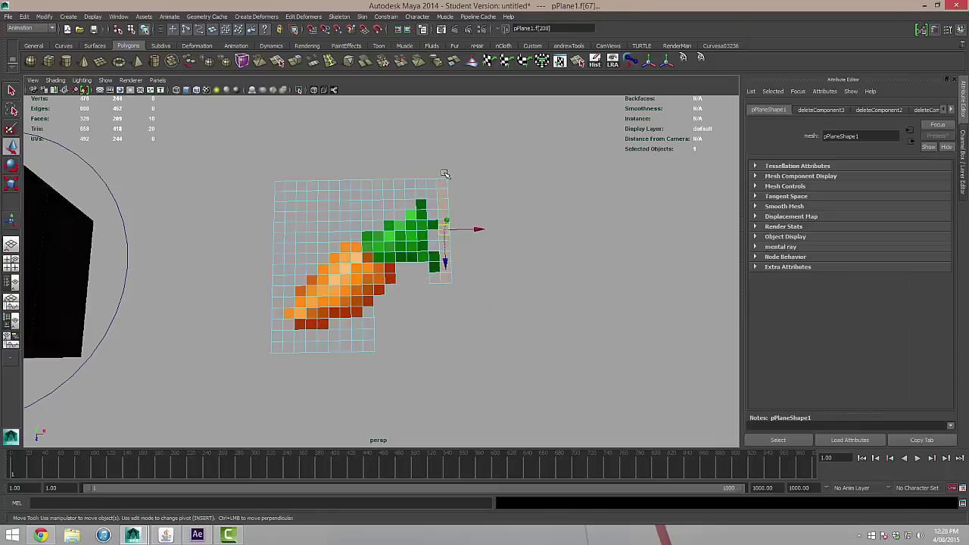
{"action": "key", "text": "Delete"}
{"action": "key", "text": "Delete"}
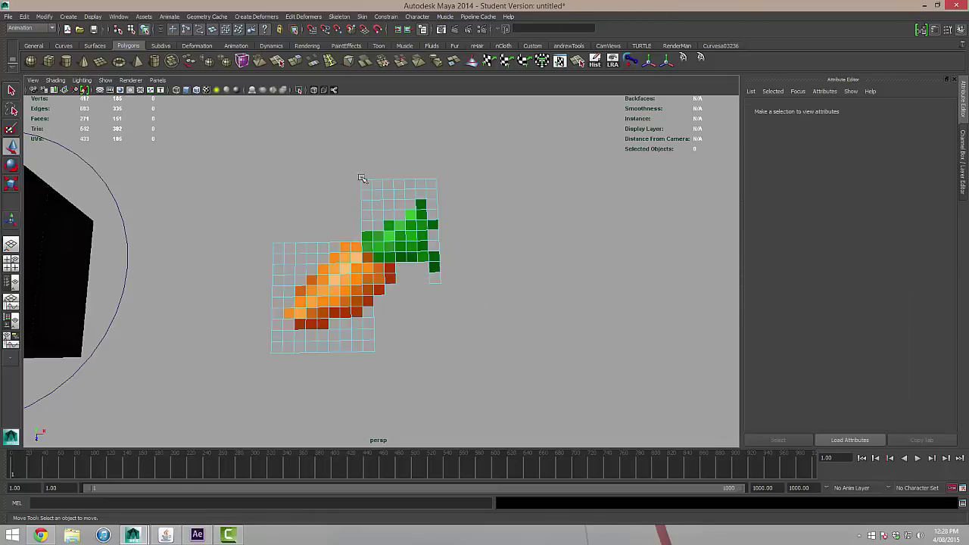
Delete the remaining transparent faces around the carrot's green leaves, leaving only the coloured squares there.
{"action": "left_click_drag", "start_coordinate": [357, 231], "coordinate": [379, 168]}
{"action": "key", "text": "Delete"}
{"action": "left_click_drag", "start_coordinate": [403, 214], "coordinate": [437, 199]}
{"action": "key", "text": "Delete"}
{"action": "key", "text": "Delete"}
{"action": "key", "text": "Delete"}
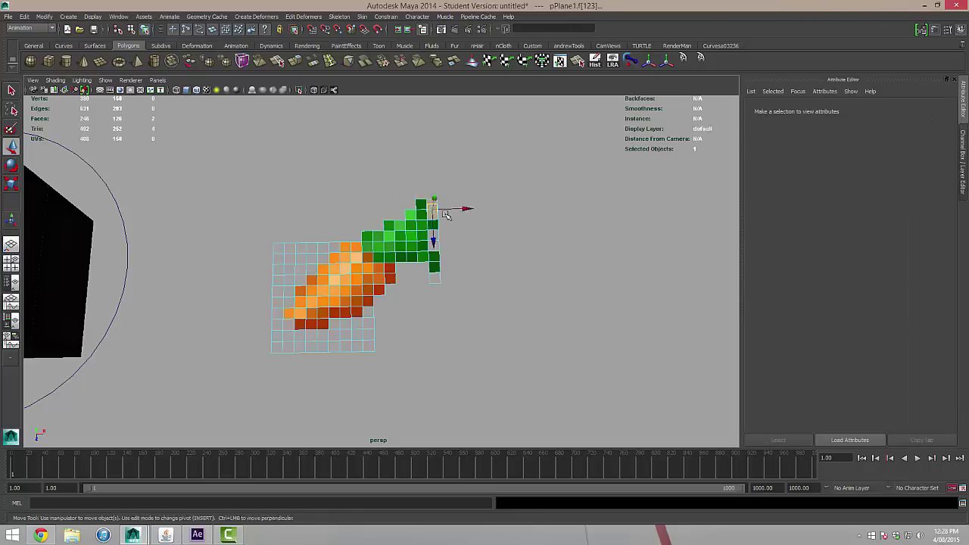
{"action": "key", "text": "Delete"}
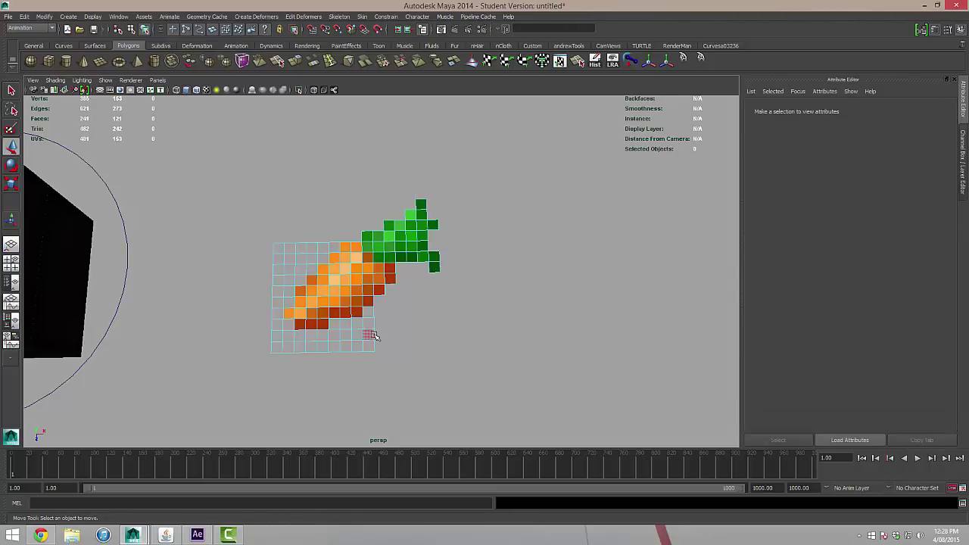
Delete the remaining transparent faces around the carrot's orange root so the mesh follows the pixel outline.
{"action": "left_click_drag", "start_coordinate": [334, 323], "coordinate": [257, 217]}
{"action": "key", "text": "Delete"}
{"action": "key", "text": "Delete"}
{"action": "key", "text": "Delete"}
{"action": "key", "text": "Delete"}
{"action": "left_click_drag", "start_coordinate": [300, 286], "coordinate": [337, 240]}
{"action": "key", "text": "Delete"}
{"action": "key", "text": "Delete"}
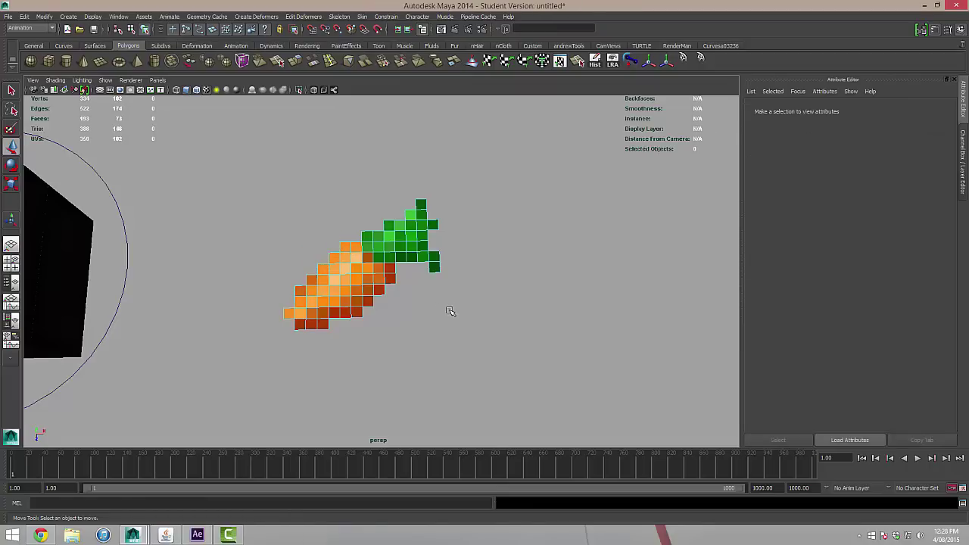
Select the trimmed carrot mesh as an object and extrude its faces upward by about 7.54 units.
{"action": "left_click_drag", "start_coordinate": [450, 310], "coordinate": [365, 216], "text": "alt"}
{"action": "right_click_drag", "start_coordinate": [358, 233], "coordinate": [424, 228]}
{"action": "left_click_drag", "start_coordinate": [474, 255], "coordinate": [384, 265], "text": "alt"}
{"action": "scroll", "coordinate": [424, 227], "scroll_direction": "up", "scroll_amount": 2}
{"action": "scroll", "coordinate": [384, 265], "scroll_direction": "up", "scroll_amount": 2}
{"action": "left_click", "coordinate": [385, 265]}
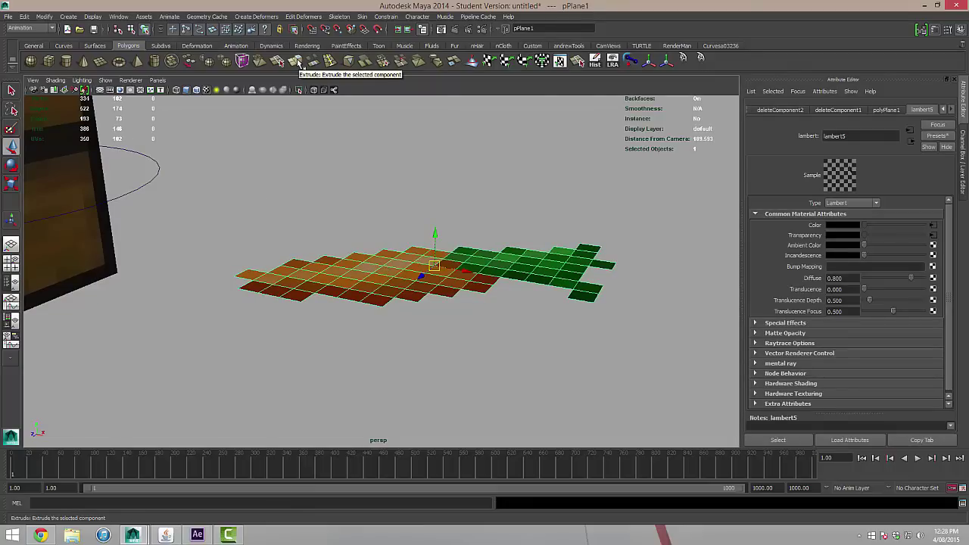
{"action": "left_click", "coordinate": [28, 28]}
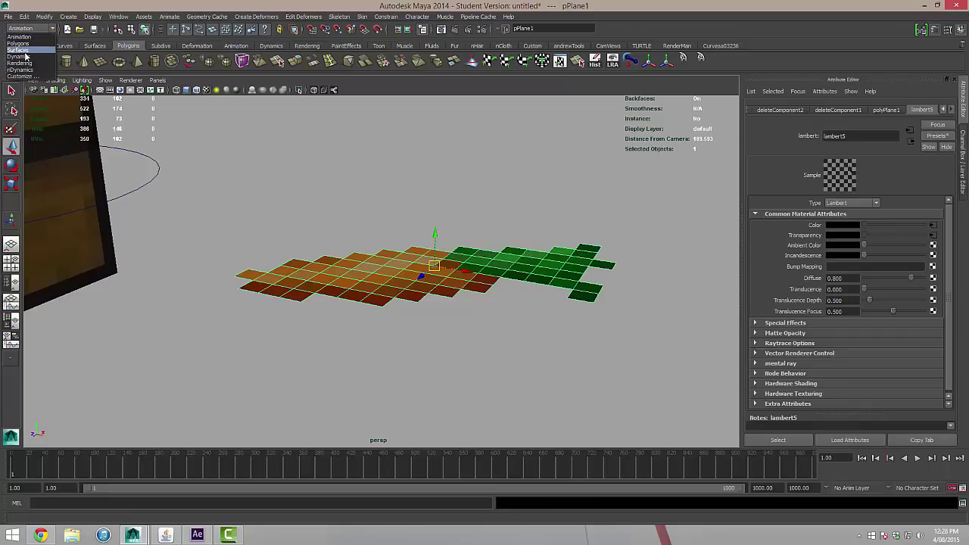
{"action": "left_click", "coordinate": [18, 43]}
{"action": "left_click", "coordinate": [213, 16]}
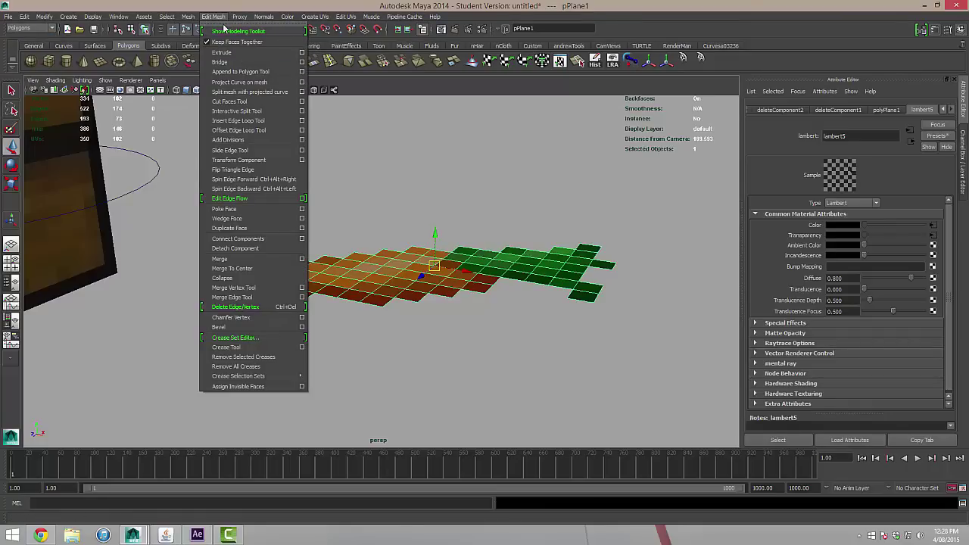
{"action": "left_click", "coordinate": [233, 53]}
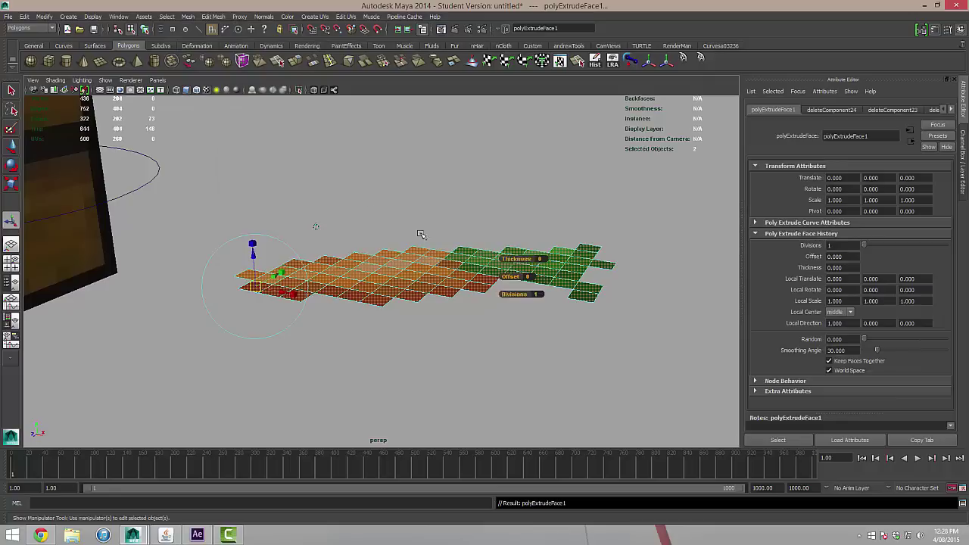
{"action": "left_click_drag", "start_coordinate": [253, 252], "coordinate": [250, 220]}
{"action": "mouse_move", "coordinate": [507, 311]}
{"action": "left_mouse_down", "text": "alt"}
{"action": "mouse_move", "coordinate": [530, 318]}
{"action": "mouse_move", "coordinate": [482, 281]}
{"action": "mouse_move", "coordinate": [511, 320]}
{"action": "left_mouse_up", "text": "alt"}
Select only the extruded side faces around the orange part of the carrot.
{"action": "right_click_drag", "start_coordinate": [433, 269], "coordinate": [464, 259]}
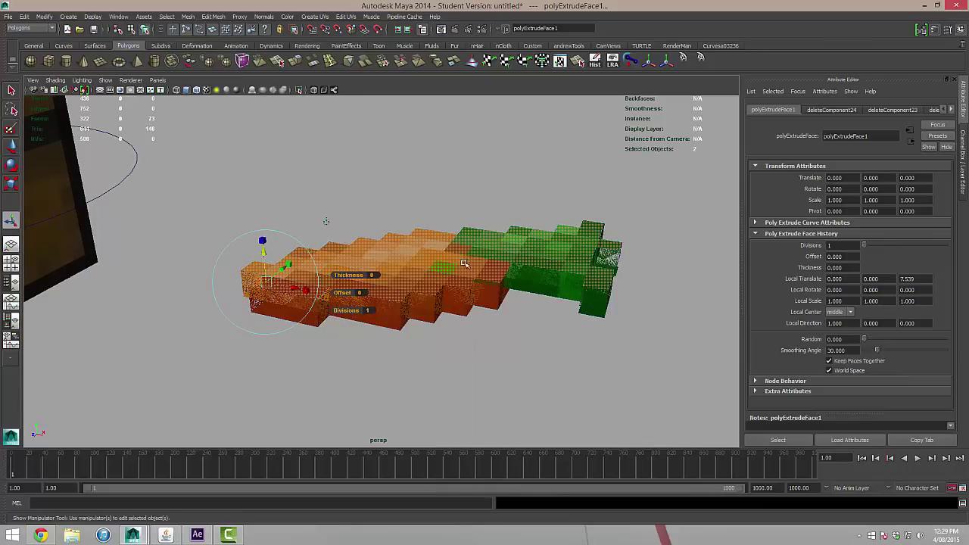
{"action": "left_click", "coordinate": [484, 335]}
{"action": "left_click_drag", "start_coordinate": [484, 335], "coordinate": [507, 330], "text": "alt"}
{"action": "left_click_drag", "start_coordinate": [352, 232], "coordinate": [277, 223], "text": "alt"}
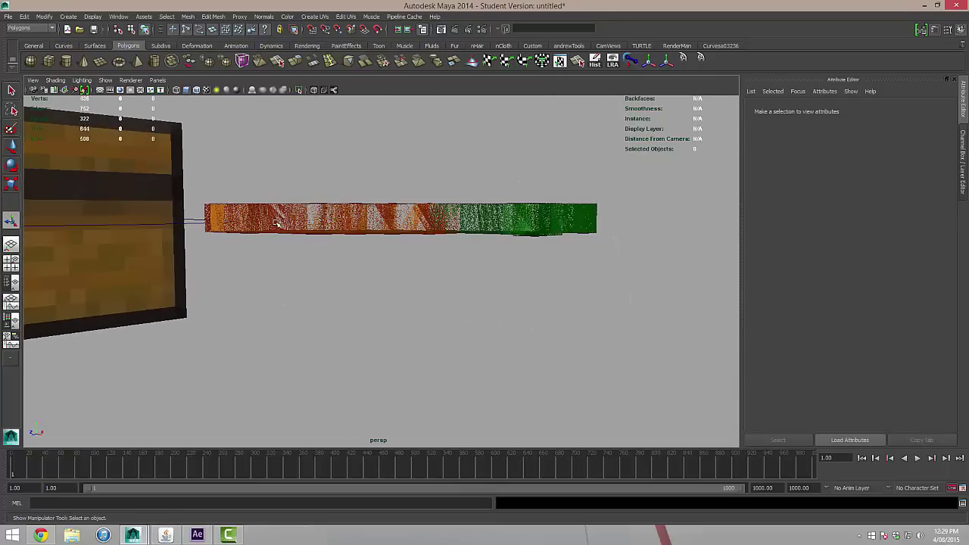
{"action": "left_click_drag", "start_coordinate": [343, 227], "coordinate": [375, 271], "text": "alt"}
{"action": "left_click", "coordinate": [433, 275]}
{"action": "right_click_drag", "start_coordinate": [375, 271], "coordinate": [376, 281]}
{"action": "left_click_drag", "start_coordinate": [660, 260], "coordinate": [282, 256]}
{"action": "left_click_drag", "start_coordinate": [480, 257], "coordinate": [622, 68], "text": "alt"}
{"action": "right_click_drag", "start_coordinate": [622, 68], "coordinate": [430, 217], "text": "alt"}
{"action": "left_click_drag", "start_coordinate": [430, 216], "coordinate": [424, 238], "text": "alt"}
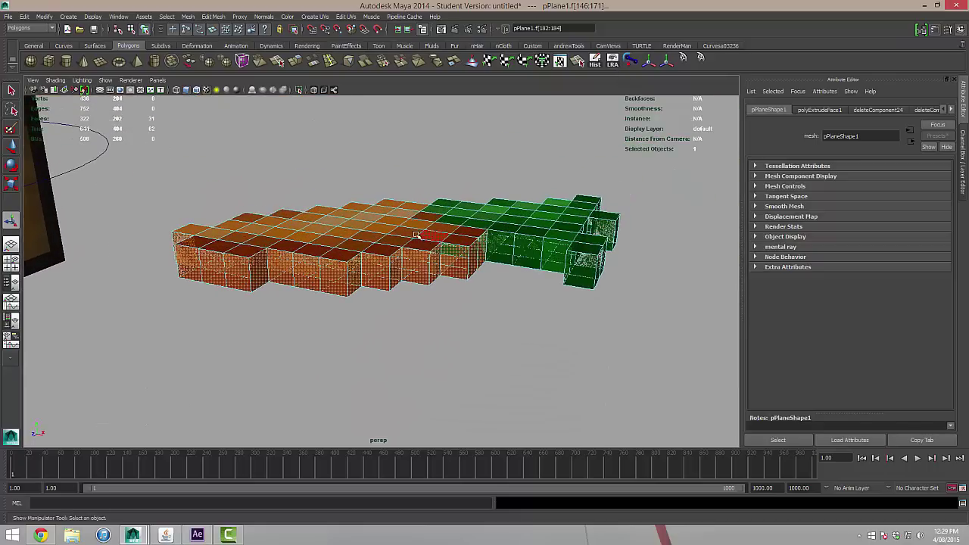
Apply planar mapping to the selected side faces, projected from the Y axis and fitted to the bounding box.
{"action": "left_click", "coordinate": [315, 17]}
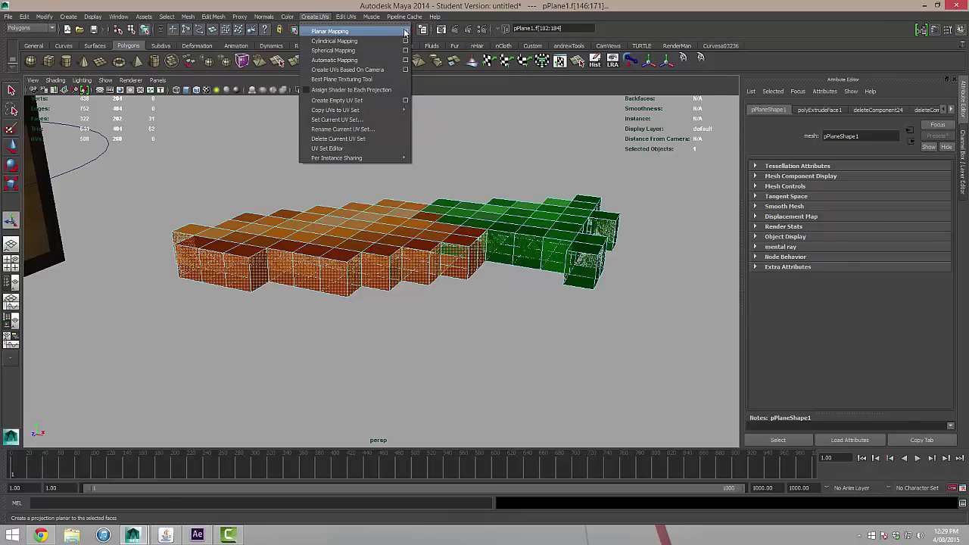
{"action": "left_click", "coordinate": [406, 32]}
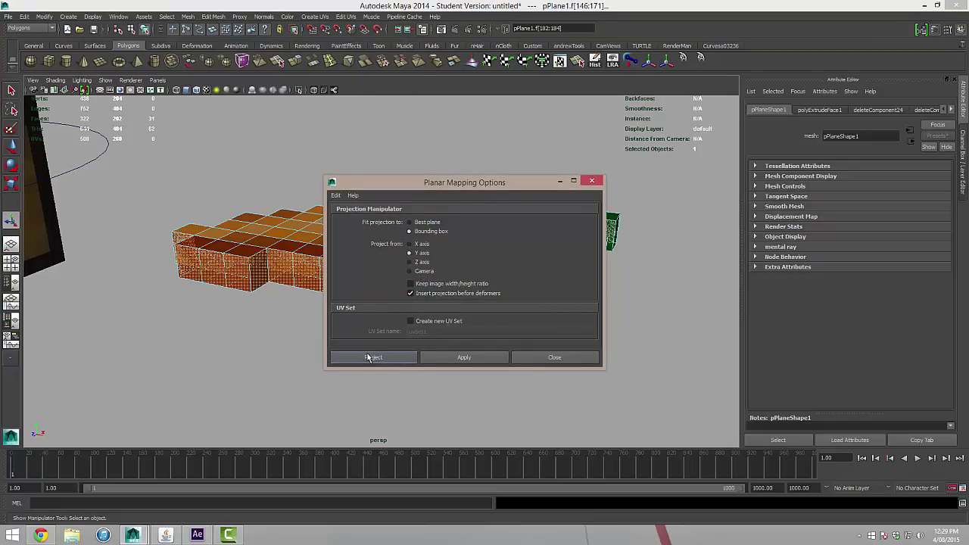
{"action": "left_click", "coordinate": [367, 356]}
{"action": "mouse_move", "coordinate": [367, 354]}
{"action": "left_mouse_down", "text": "alt"}
{"action": "mouse_move", "coordinate": [384, 338]}
{"action": "mouse_move", "coordinate": [575, 337]}
{"action": "mouse_move", "coordinate": [362, 349]}
{"action": "left_mouse_up", "text": "alt"}
{"action": "left_click_drag", "start_coordinate": [363, 356], "coordinate": [411, 366], "text": "alt"}
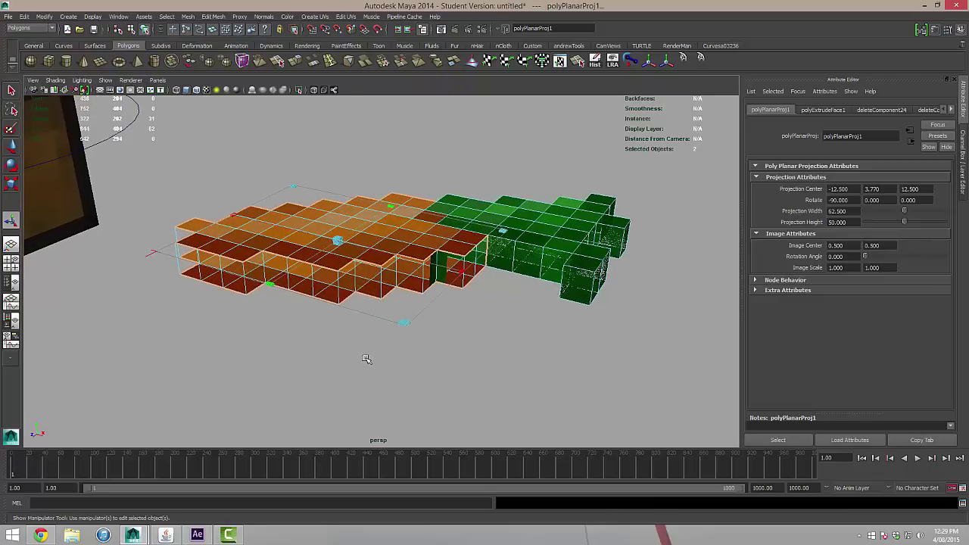
Open the UV Texture Editor to show the projected UVs of the orange side faces over the carrot texture.
{"action": "left_click", "coordinate": [119, 17]}
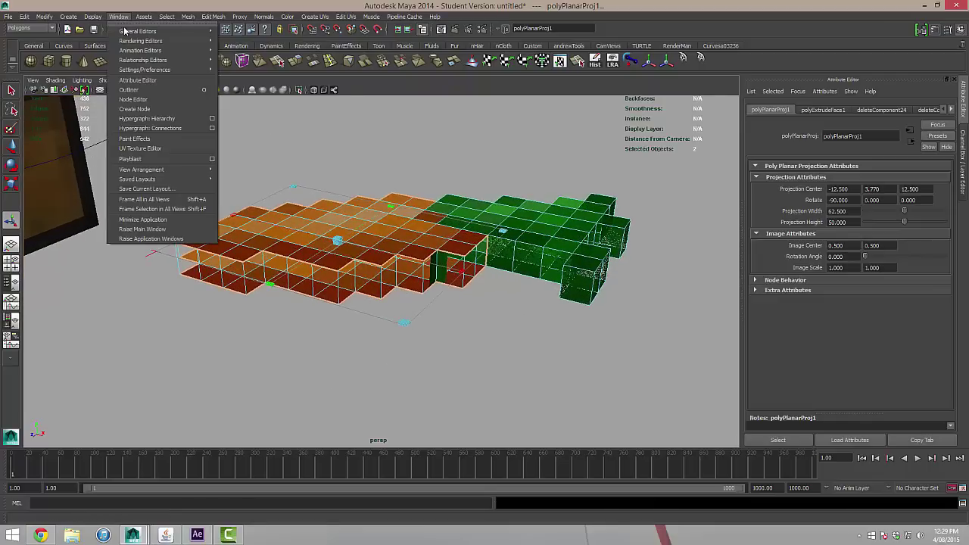
{"action": "mouse_move", "coordinate": [159, 178]}
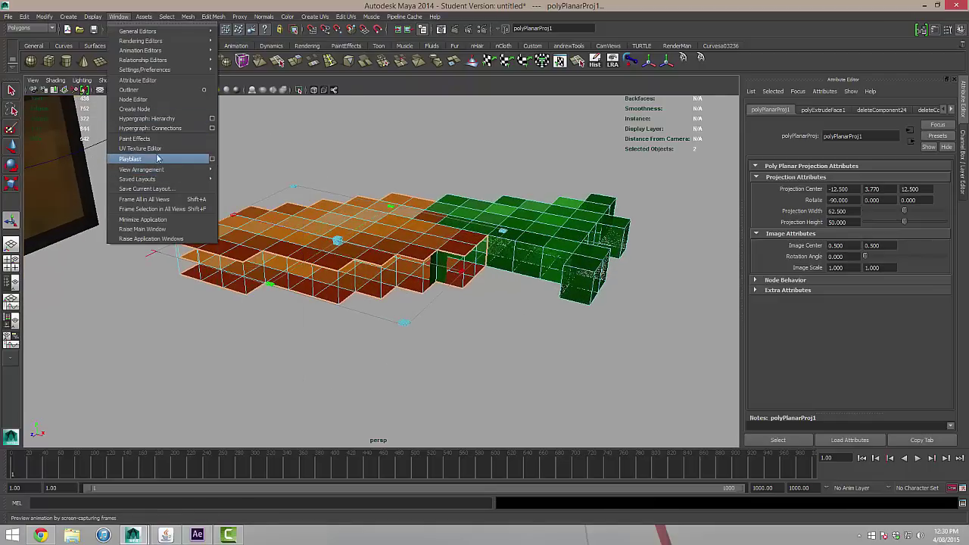
{"action": "left_click", "coordinate": [140, 148]}
{"action": "scroll", "coordinate": [592, 213], "scroll_direction": "down", "scroll_amount": 5}
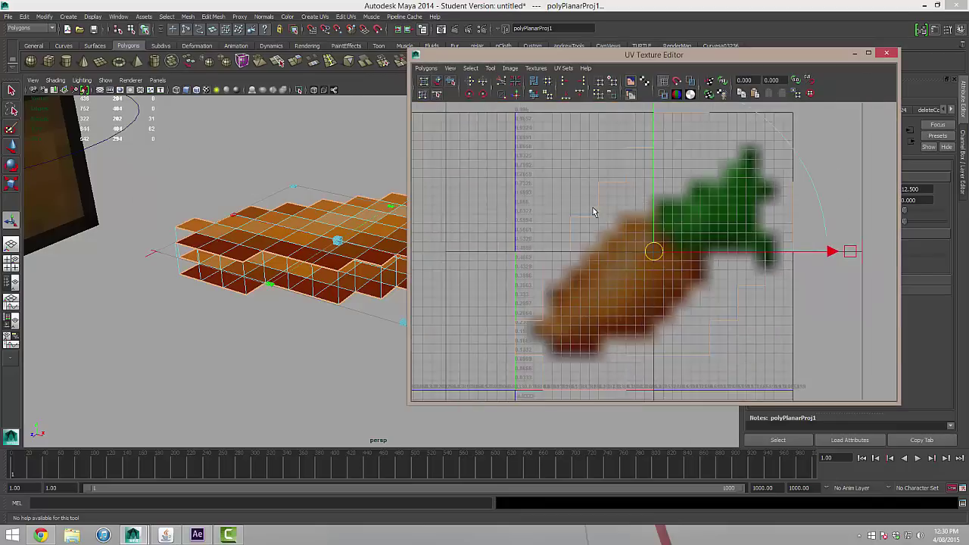
Display the carrot texture unfiltered in the UV Texture Editor so its pixels have sharp edges.
{"action": "scroll", "coordinate": [578, 203], "scroll_direction": "up", "scroll_amount": 1}
{"action": "scroll", "coordinate": [578, 203], "scroll_direction": "up", "scroll_amount": 1}
{"action": "middle_click_drag", "start_coordinate": [578, 203], "coordinate": [666, 225], "text": "alt"}
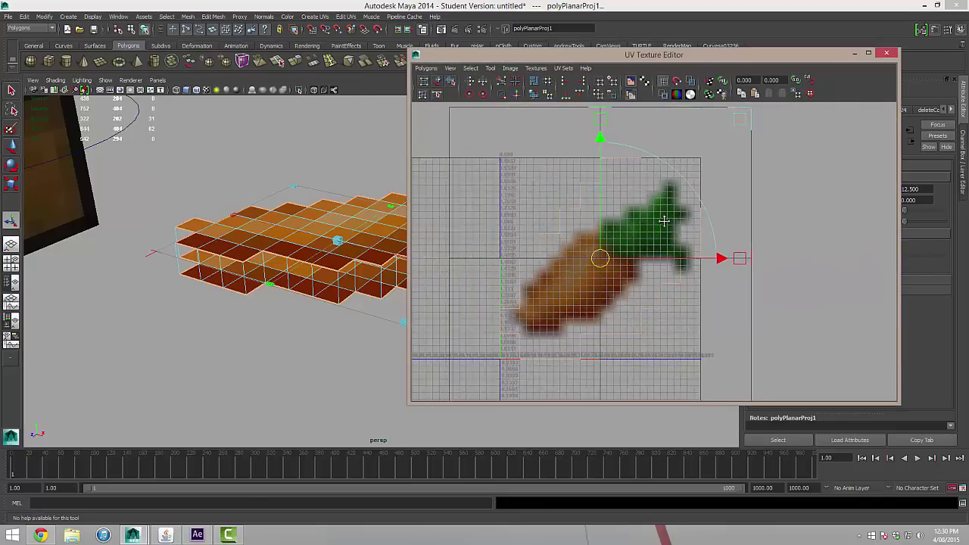
{"action": "scroll", "coordinate": [666, 225], "scroll_direction": "down", "scroll_amount": 1}
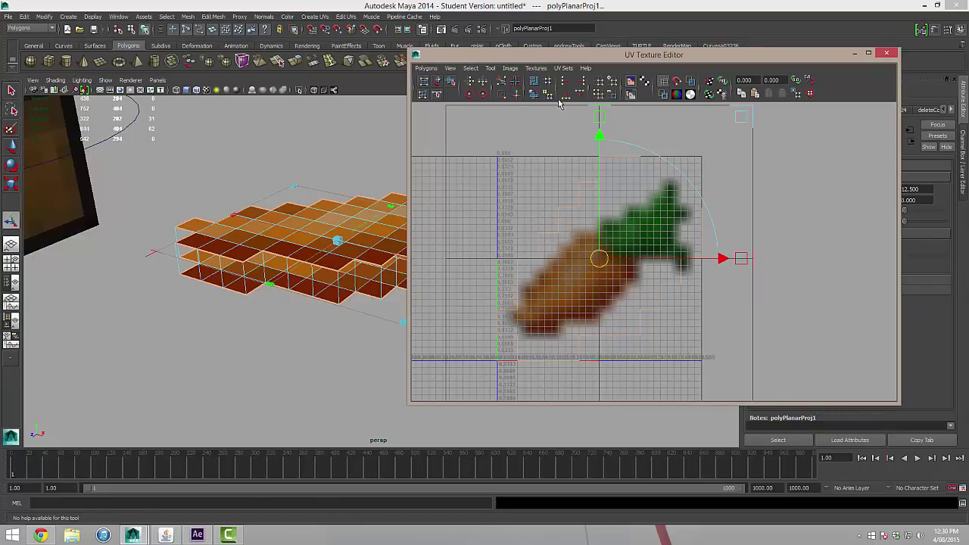
{"action": "left_click", "coordinate": [512, 68]}
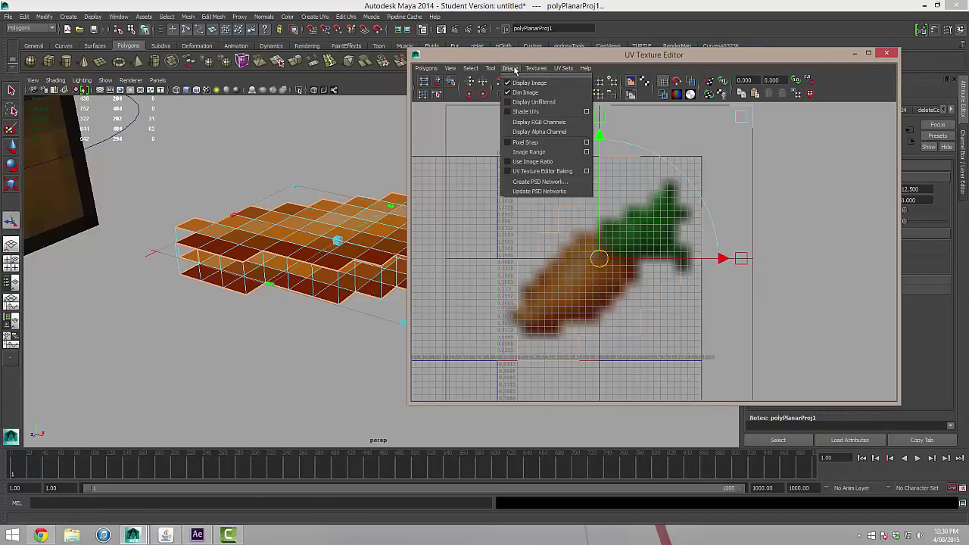
{"action": "left_click", "coordinate": [542, 102]}
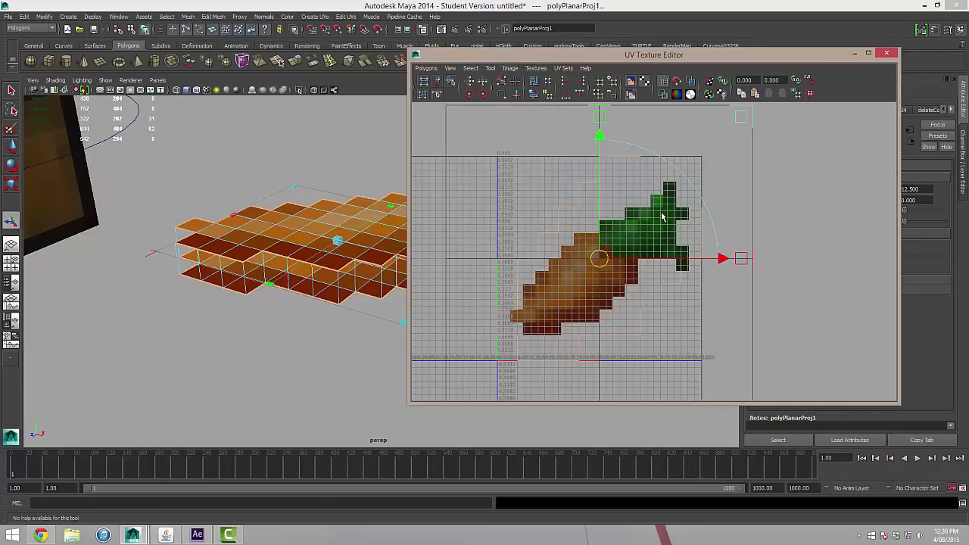
Scale the UVs of the orange side faces down uniformly to a tiny shell.
{"action": "middle_click_drag", "start_coordinate": [661, 218], "coordinate": [633, 219], "text": "alt"}
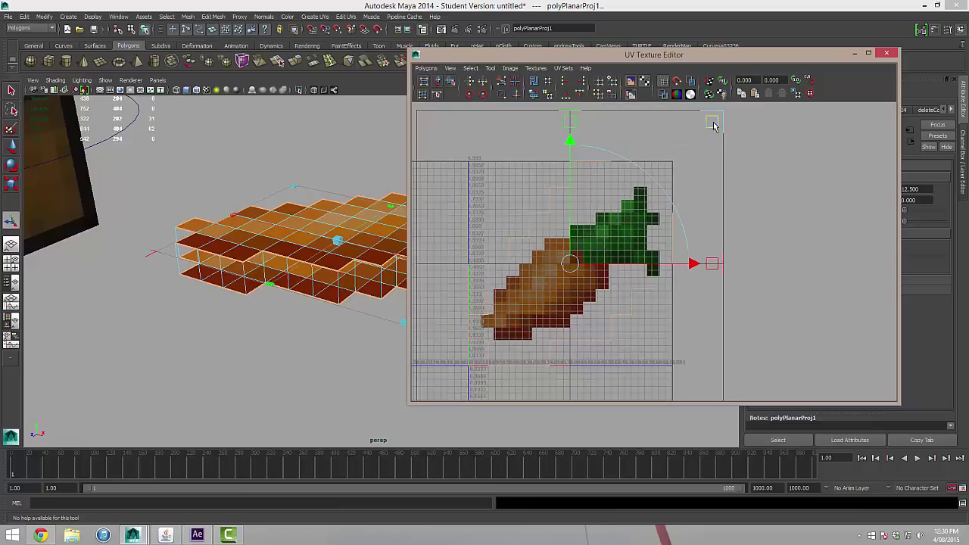
{"action": "left_click_drag", "start_coordinate": [713, 124], "coordinate": [628, 184]}
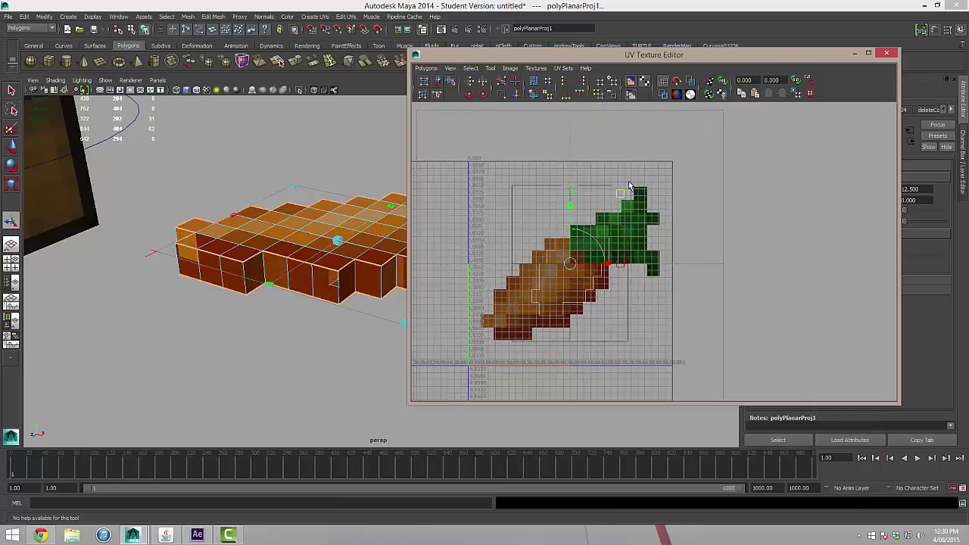
{"action": "key", "text": "ctrl+z"}
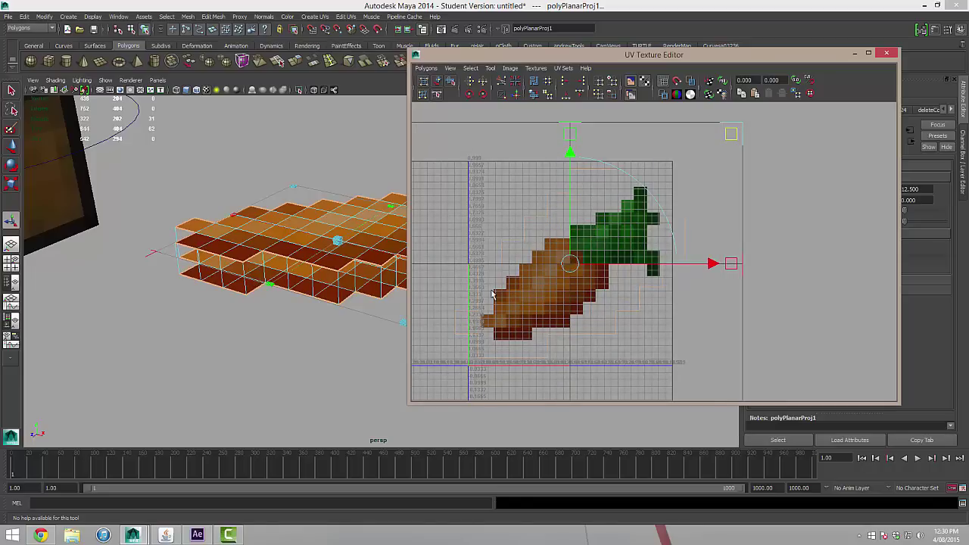
{"action": "left_click_drag", "start_coordinate": [730, 135], "coordinate": [566, 264]}
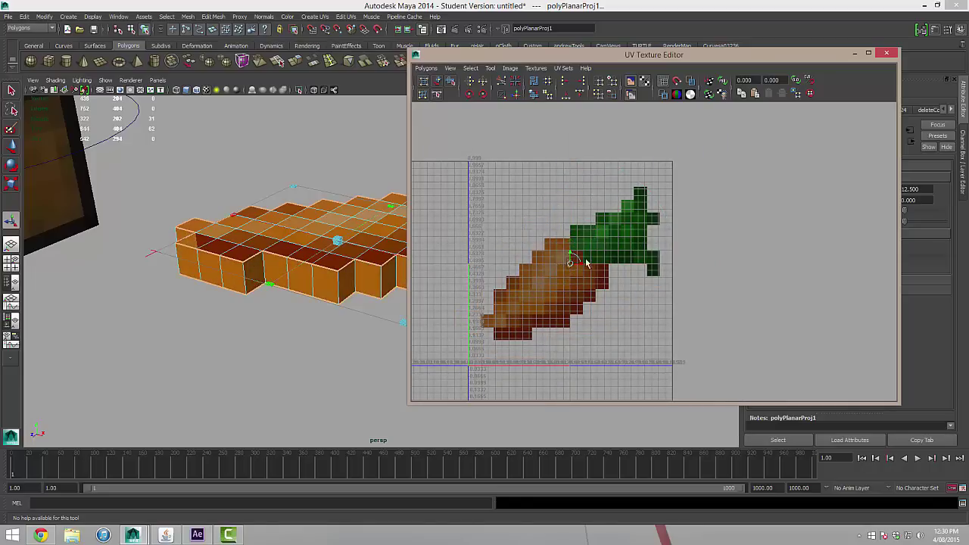
Move the tiny UV shell onto a single darker orange-brown pixel in the orange part of the carrot texture.
{"action": "scroll", "coordinate": [563, 274], "scroll_direction": "up", "scroll_amount": 6}
{"action": "scroll", "coordinate": [529, 189], "scroll_direction": "up", "scroll_amount": 3}
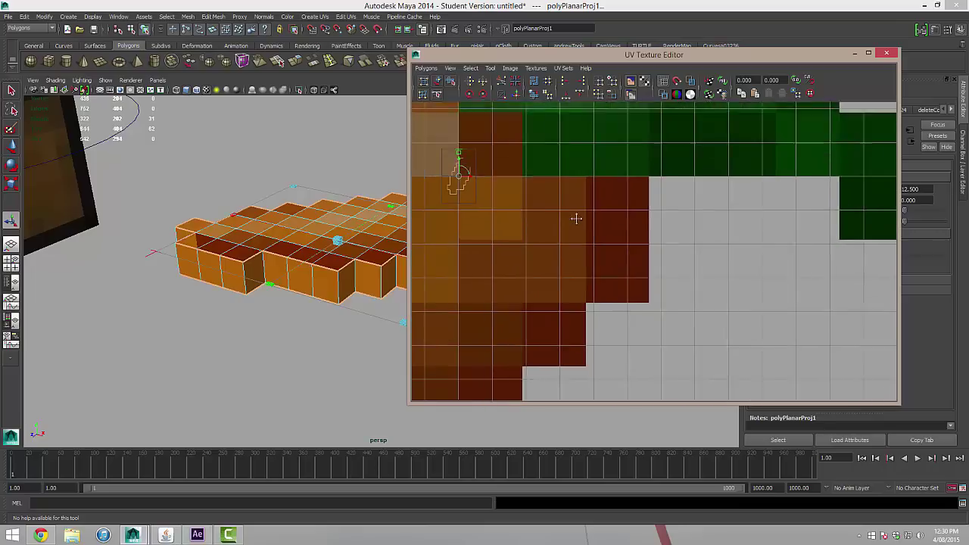
{"action": "scroll", "coordinate": [545, 200], "scroll_direction": "up", "scroll_amount": 2}
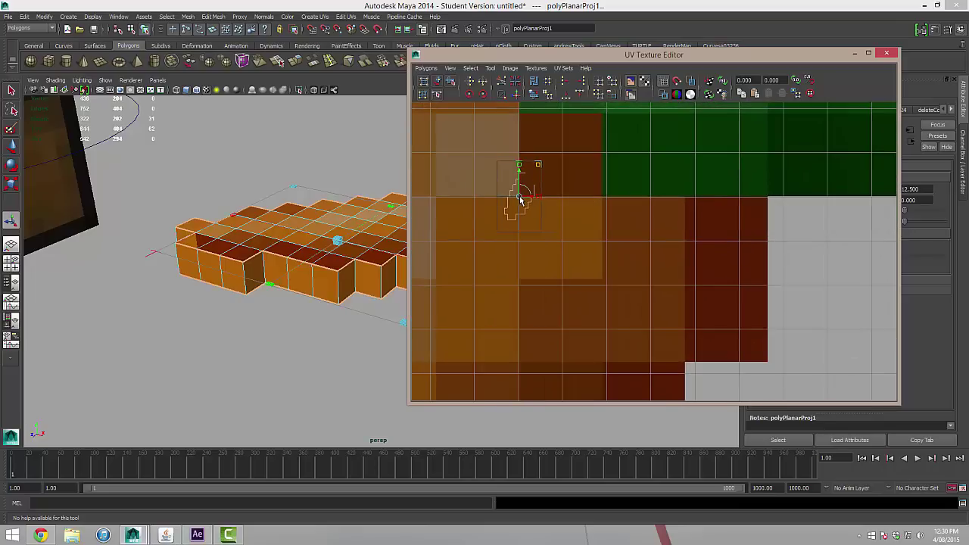
{"action": "left_click_drag", "start_coordinate": [521, 200], "coordinate": [643, 251]}
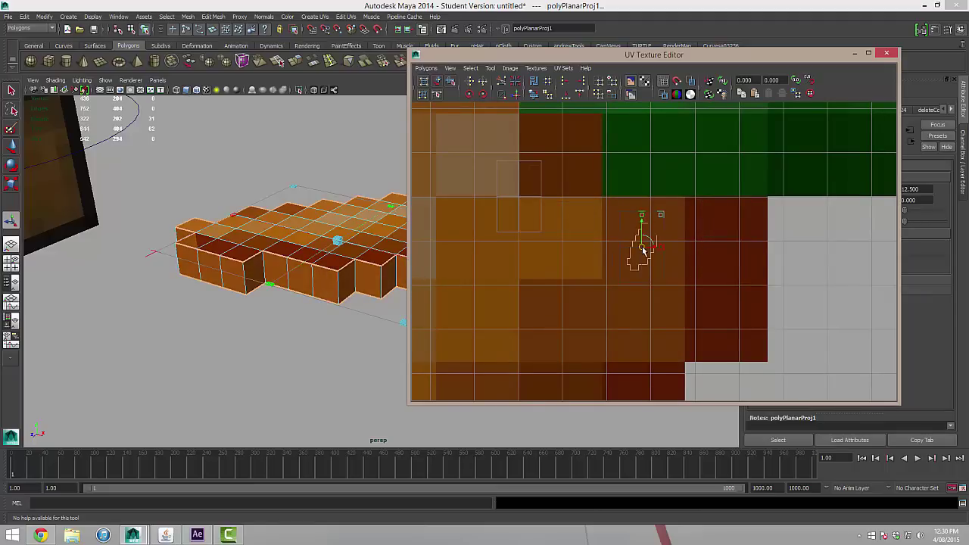
Return the carrot to object mode and clear the selection.
{"action": "left_click_drag", "start_coordinate": [317, 230], "coordinate": [301, 255], "text": "alt"}
{"action": "right_click_drag", "start_coordinate": [301, 256], "coordinate": [328, 244]}
{"action": "left_click_drag", "start_coordinate": [329, 245], "coordinate": [292, 340], "text": "alt"}
{"action": "left_click", "coordinate": [292, 339]}
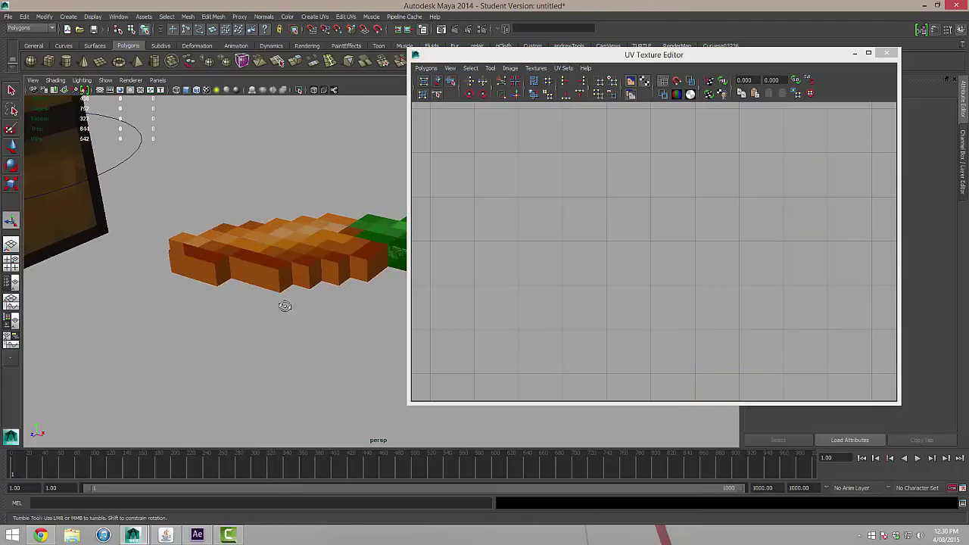
Select only the extruded side faces around the green leafy part of the carrot.
{"action": "left_click_drag", "start_coordinate": [283, 305], "coordinate": [239, 262], "text": "alt"}
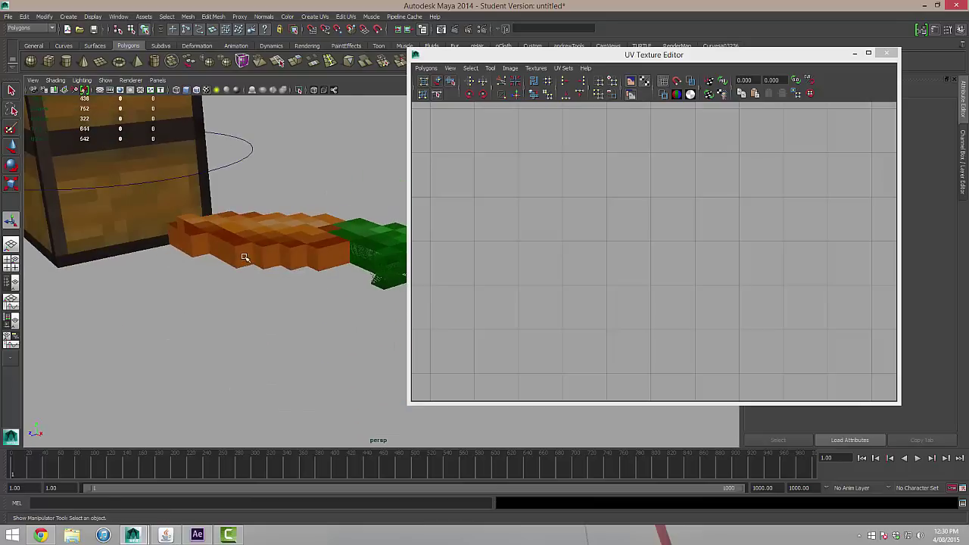
{"action": "left_click_drag", "start_coordinate": [239, 219], "coordinate": [162, 216], "text": "alt"}
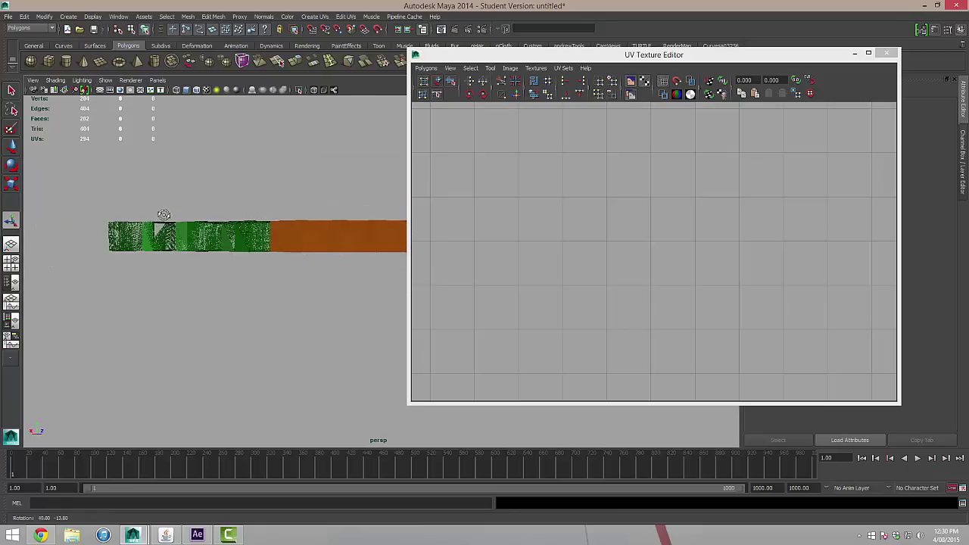
{"action": "left_click", "coordinate": [203, 236]}
{"action": "right_click_drag", "start_coordinate": [218, 235], "coordinate": [218, 259]}
{"action": "left_click_drag", "start_coordinate": [86, 231], "coordinate": [326, 264]}
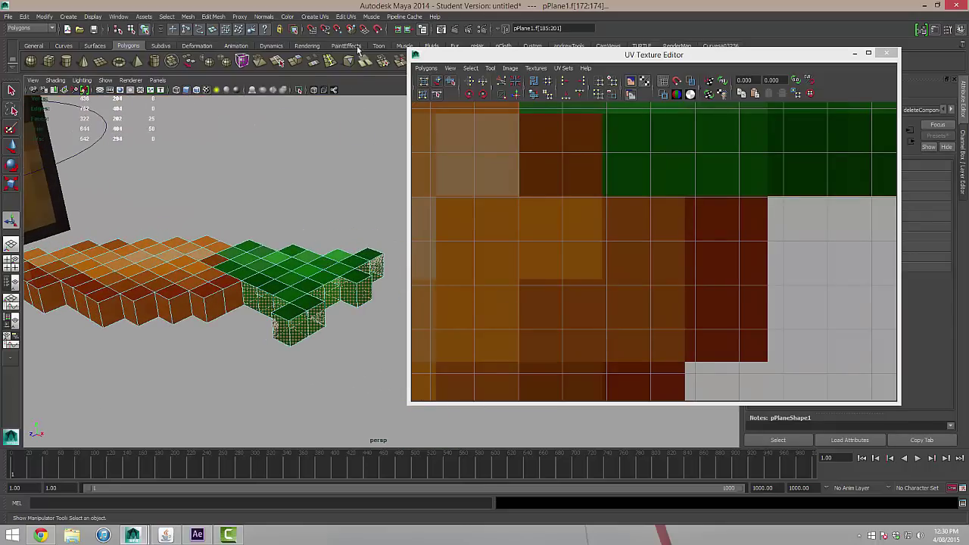
Apply planar mapping to the green side faces, fit their shrunken UVs inside one dark green texture pixel, and close the UV Texture Editor.
{"action": "left_click", "coordinate": [312, 17]}
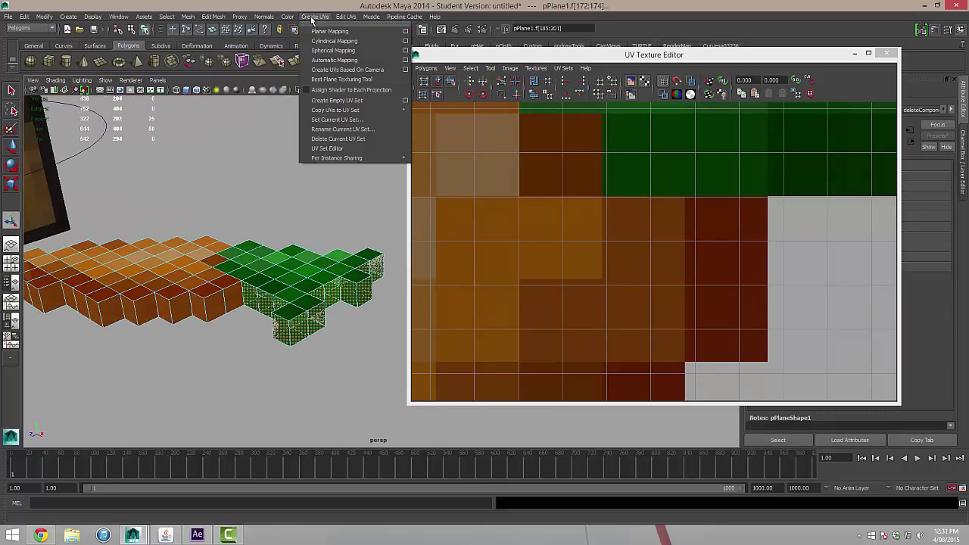
{"action": "left_click", "coordinate": [318, 34]}
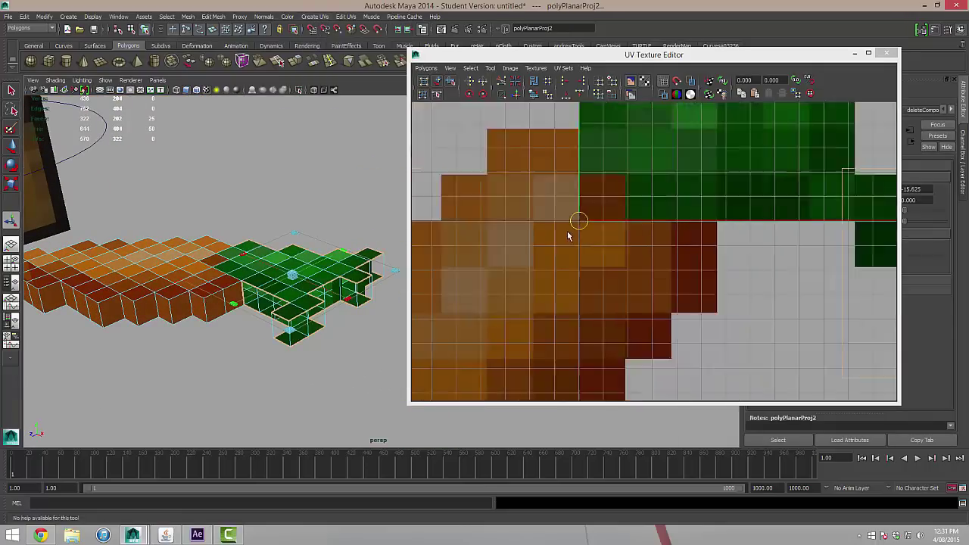
{"action": "left_click_drag", "start_coordinate": [724, 165], "coordinate": [706, 240]}
{"action": "scroll", "coordinate": [610, 216], "scroll_direction": "up", "scroll_amount": 10}
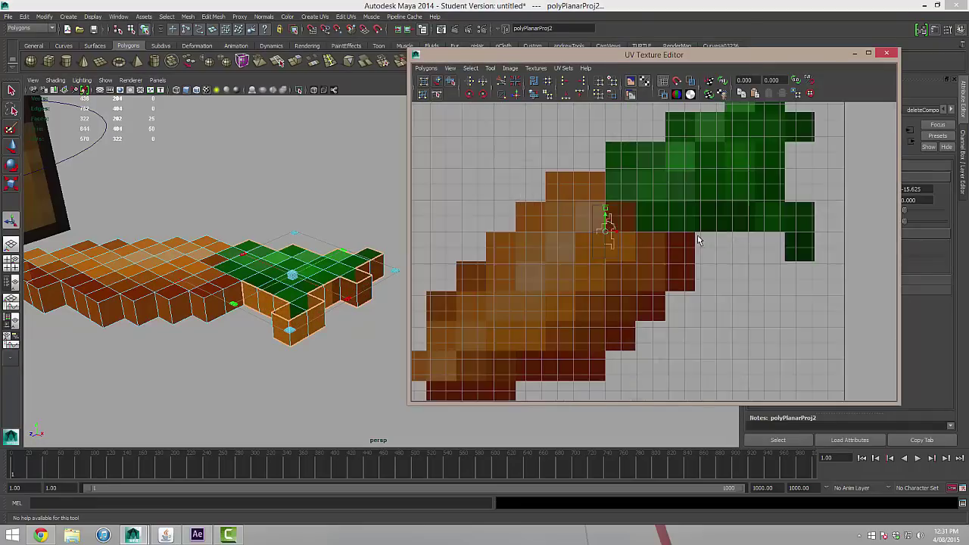
{"action": "left_click_drag", "start_coordinate": [572, 221], "coordinate": [645, 198]}
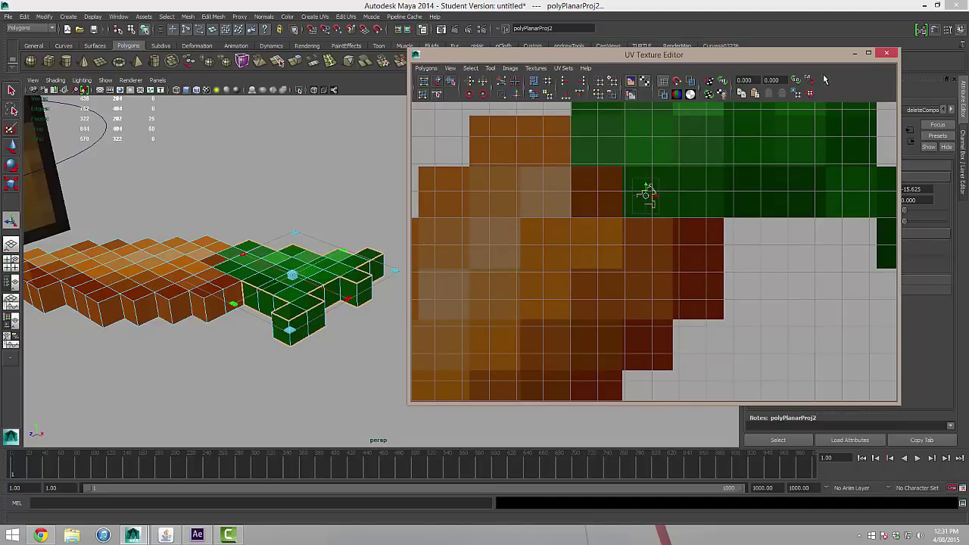
{"action": "left_click", "coordinate": [887, 55]}
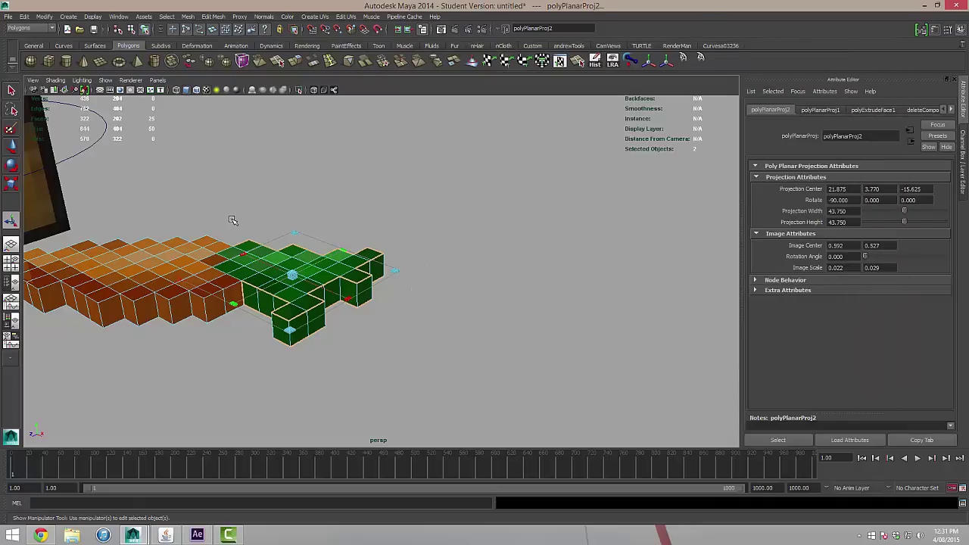
Return the carrot to object mode, clear the selection, and check the colours of its sides beside the chest.
{"action": "right_click", "coordinate": [132, 269]}
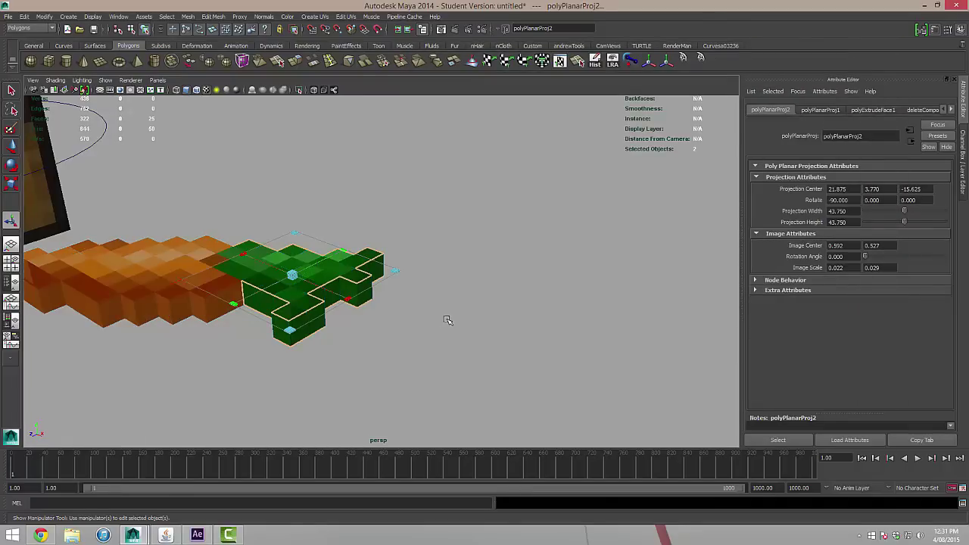
{"action": "left_click", "coordinate": [445, 318]}
{"action": "left_click_drag", "start_coordinate": [445, 318], "coordinate": [430, 351], "text": "alt"}
{"action": "scroll", "coordinate": [422, 318], "scroll_direction": "up", "scroll_amount": 3}
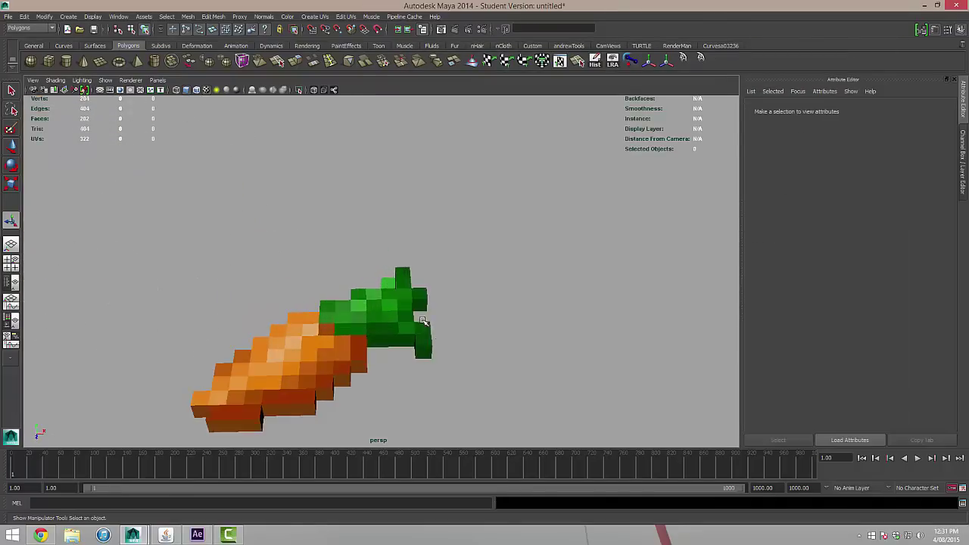
{"action": "left_click_drag", "start_coordinate": [422, 317], "coordinate": [240, 271], "text": "alt"}
{"action": "scroll", "coordinate": [239, 271], "scroll_direction": "down", "scroll_amount": 2}
{"action": "middle_click_drag", "start_coordinate": [239, 271], "coordinate": [340, 280], "text": "alt"}
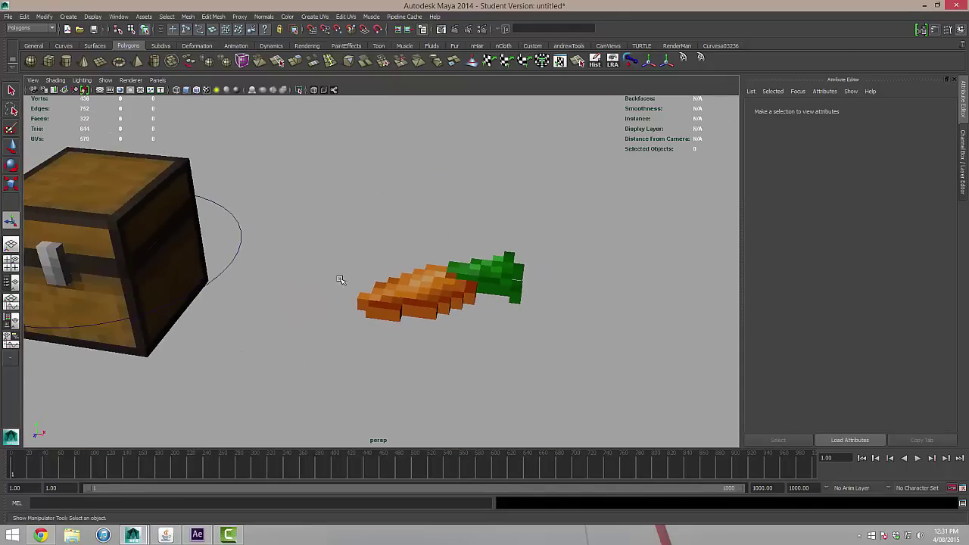
Break the file texture connection on the Transparency attribute of the carrot's lambert5 material, and deselect the carrot.
{"action": "left_click_drag", "start_coordinate": [399, 278], "coordinate": [382, 274], "text": "alt"}
{"action": "left_click", "coordinate": [381, 274]}
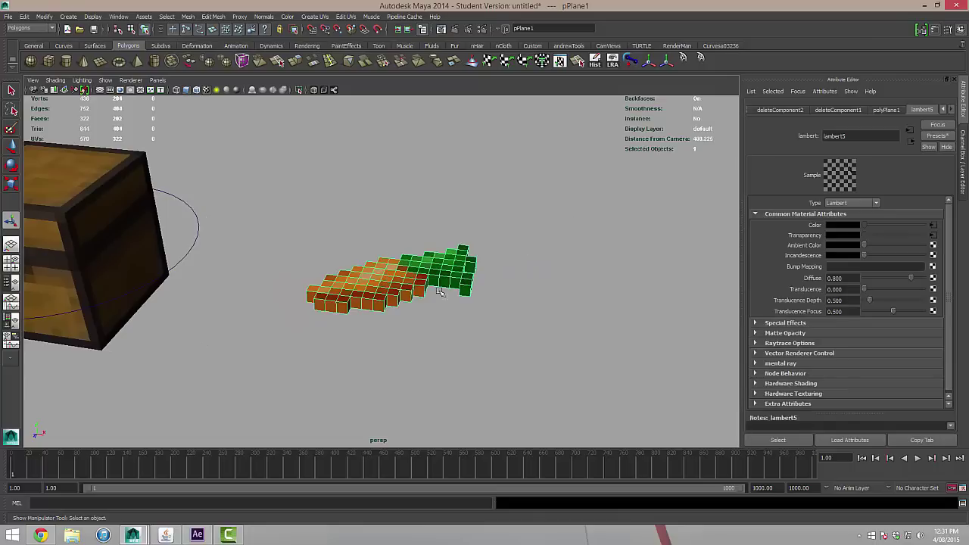
{"action": "right_click", "coordinate": [811, 237]}
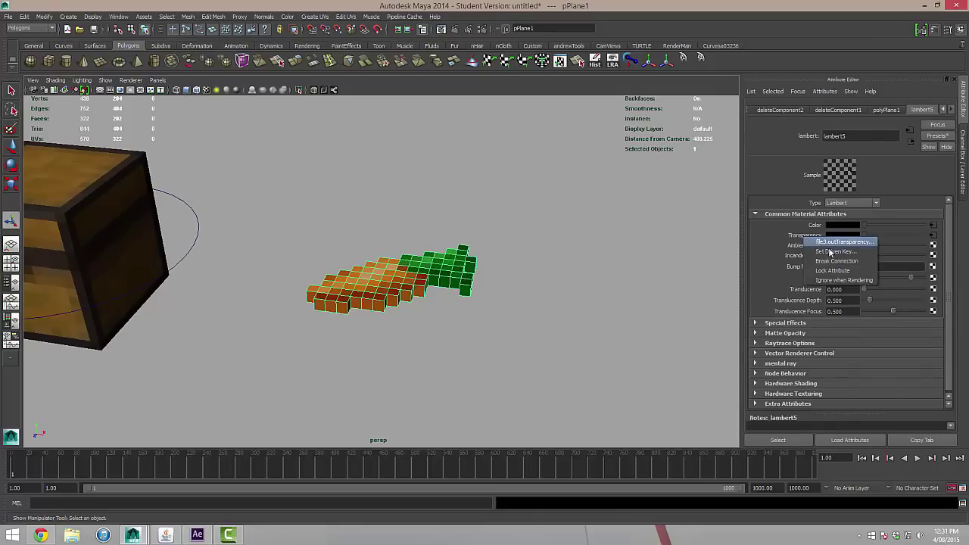
{"action": "left_click", "coordinate": [830, 263]}
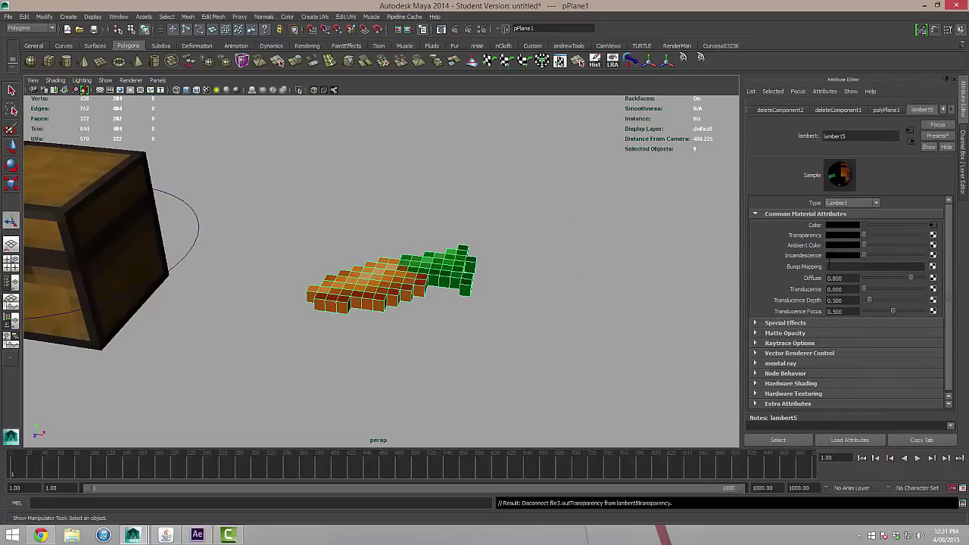
{"action": "left_click", "coordinate": [454, 316]}
View the carrot together with the chest and select the whole carrot mesh.
{"action": "left_click_drag", "start_coordinate": [499, 287], "coordinate": [187, 225], "text": "alt"}
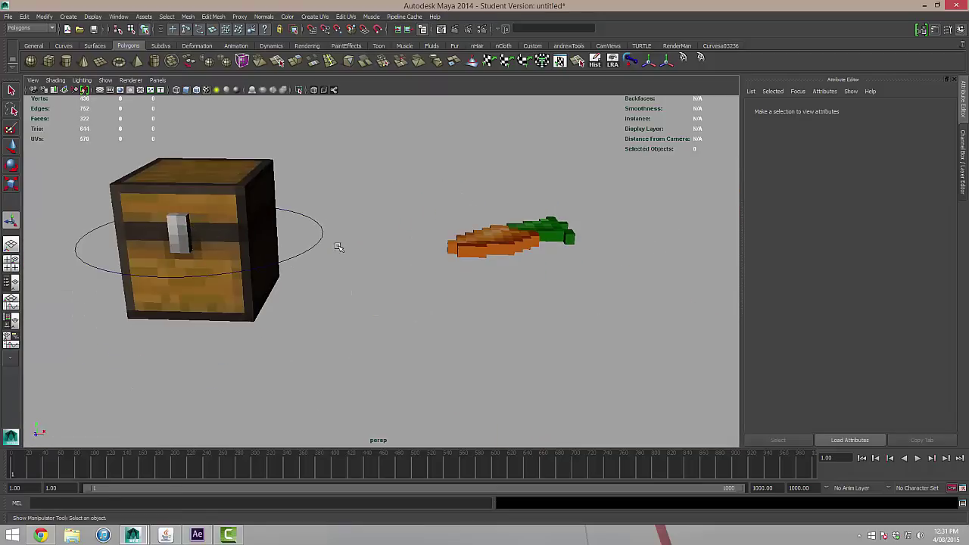
{"action": "left_click_drag", "start_coordinate": [477, 231], "coordinate": [445, 255], "text": "alt"}
{"action": "left_click", "coordinate": [502, 305]}
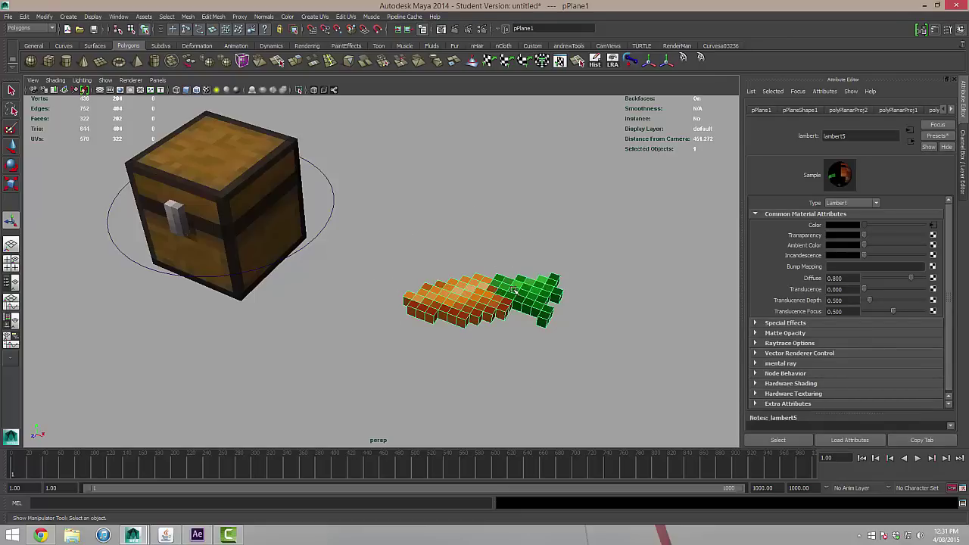
{"action": "scroll", "coordinate": [515, 290], "scroll_direction": "up", "scroll_amount": 3}
{"action": "scroll", "coordinate": [522, 289], "scroll_direction": "down", "scroll_amount": 3}
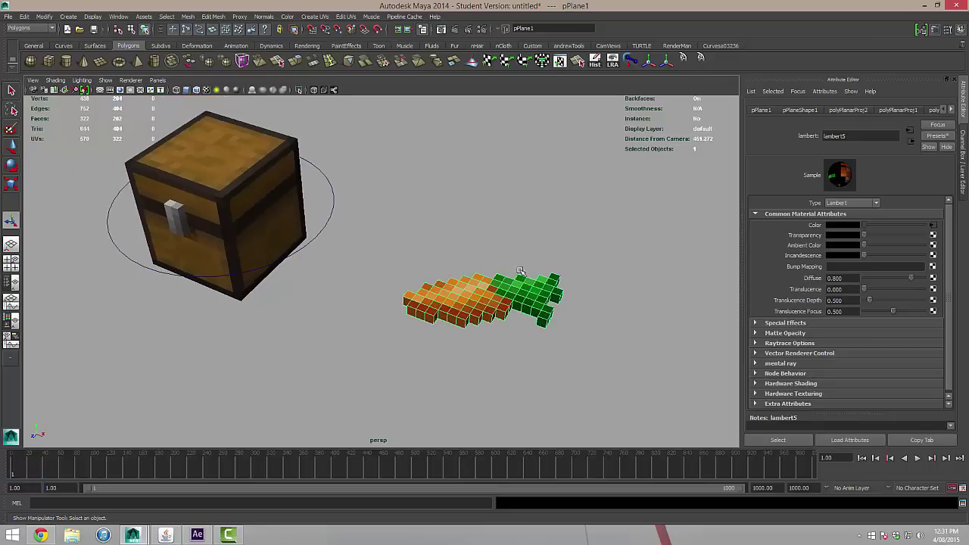